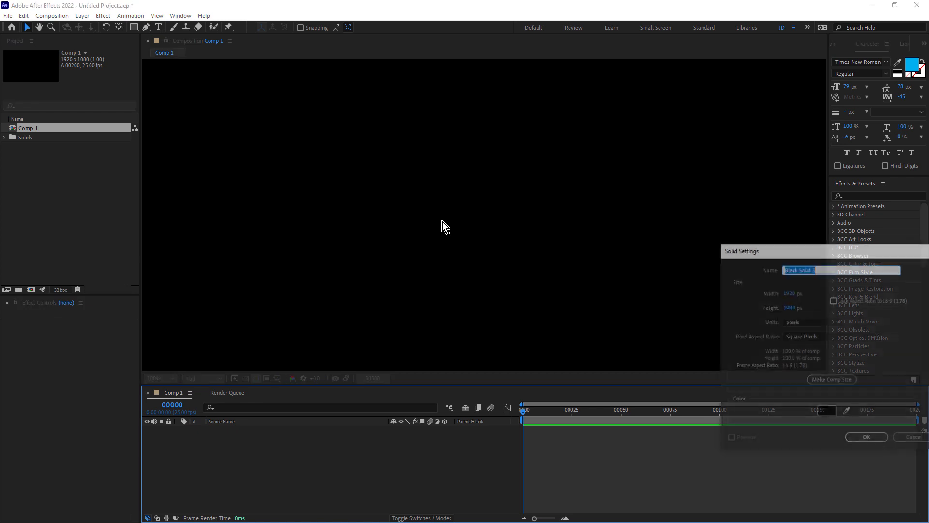
Create a black solid layer matching the composition size.
{"action": "left_click_drag", "start_coordinate": [836, 255], "coordinate": [473, 113]}
{"action": "left_click", "coordinate": [466, 242]}
{"action": "left_click", "coordinate": [518, 301]}
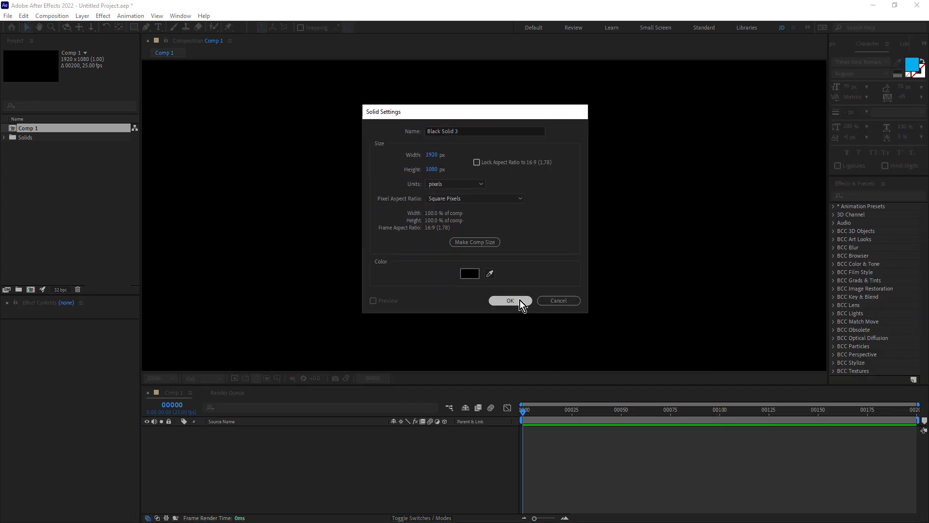
Apply the Sapphire S_Effect to the black solid and open the effect for editing in Sapphire Effect Builder.
{"action": "left_click", "coordinate": [861, 196]}
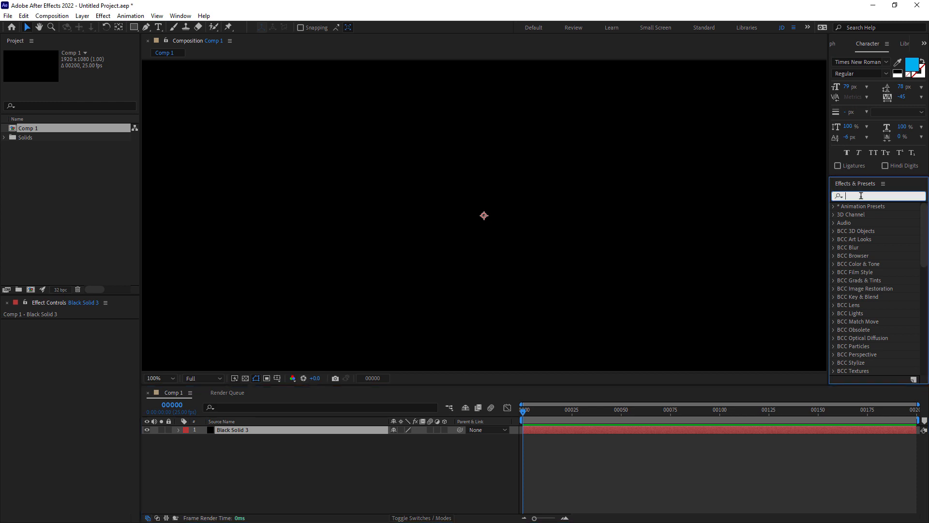
{"action": "type", "text": "s_effect"}
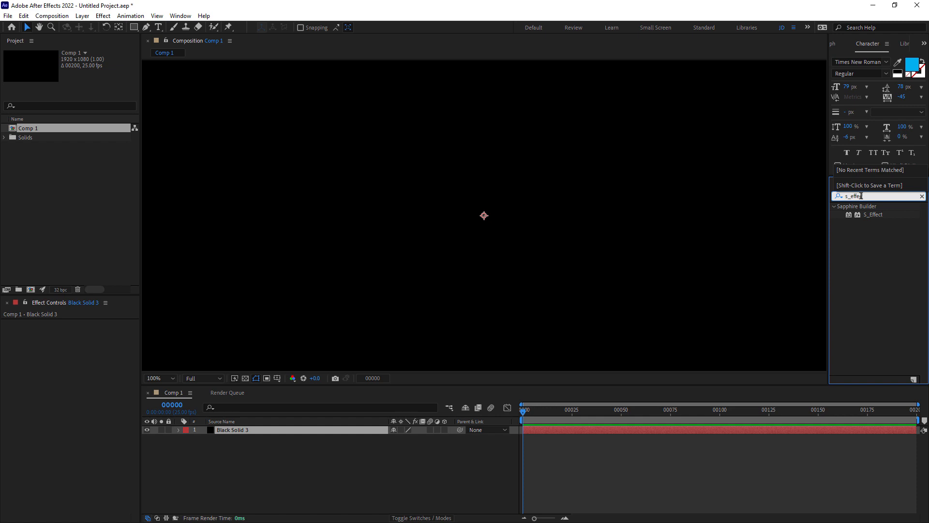
{"action": "left_click_drag", "start_coordinate": [874, 215], "coordinate": [484, 213]}
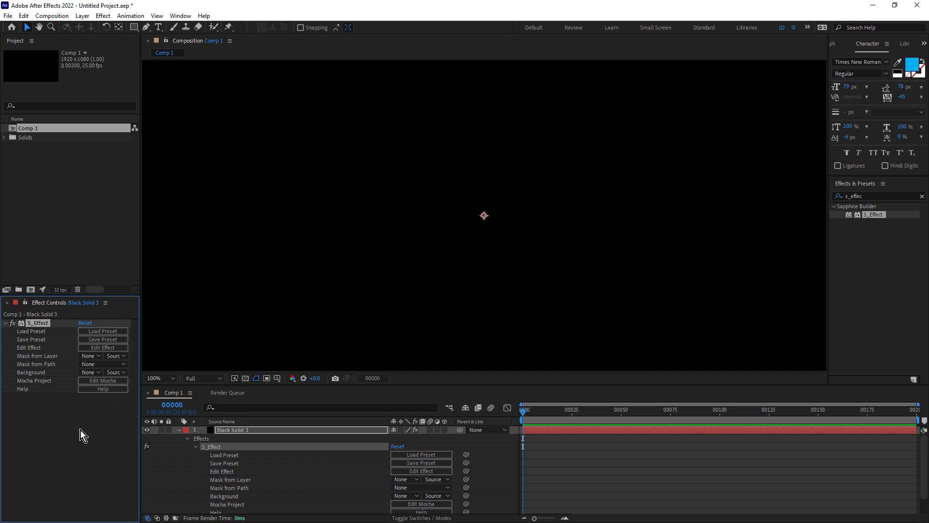
{"action": "left_click", "coordinate": [104, 348]}
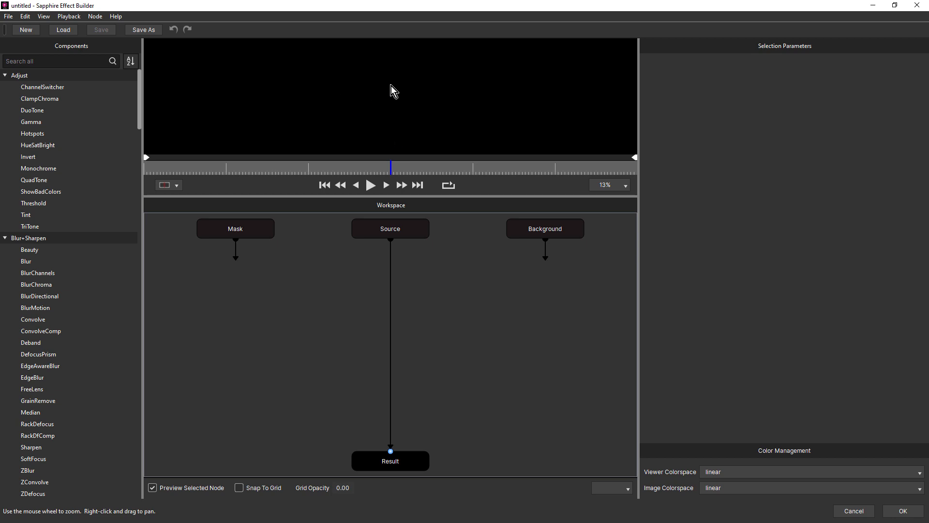
Add an Aurora render node between the Source and Result nodes.
{"action": "left_click_drag", "start_coordinate": [413, 197], "coordinate": [413, 270]}
{"action": "scroll", "coordinate": [449, 354], "scroll_direction": "down", "scroll_amount": 3}
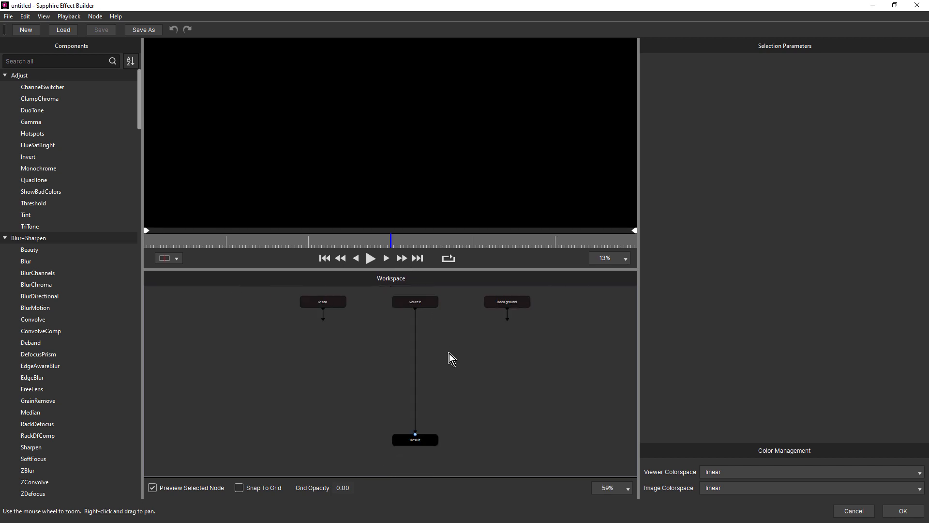
{"action": "scroll", "coordinate": [443, 359], "scroll_direction": "up", "scroll_amount": 3}
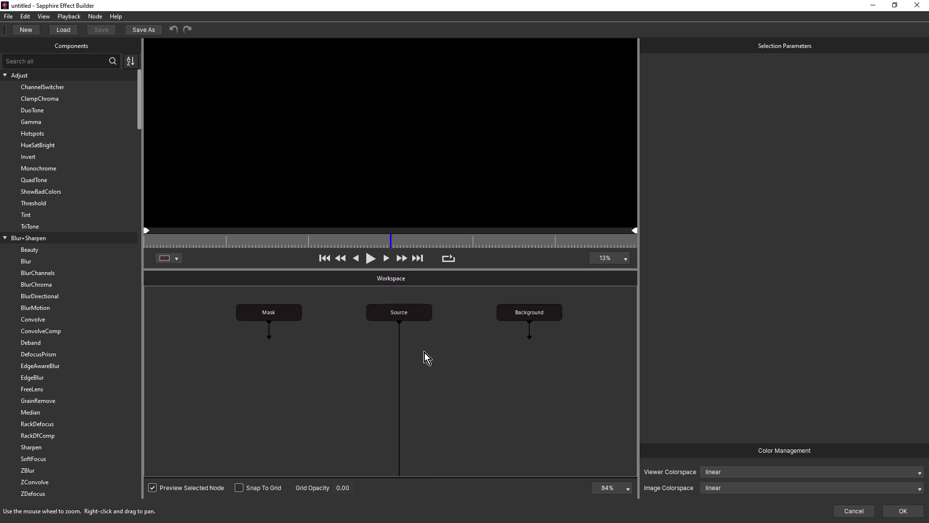
{"action": "left_click", "coordinate": [414, 313]}
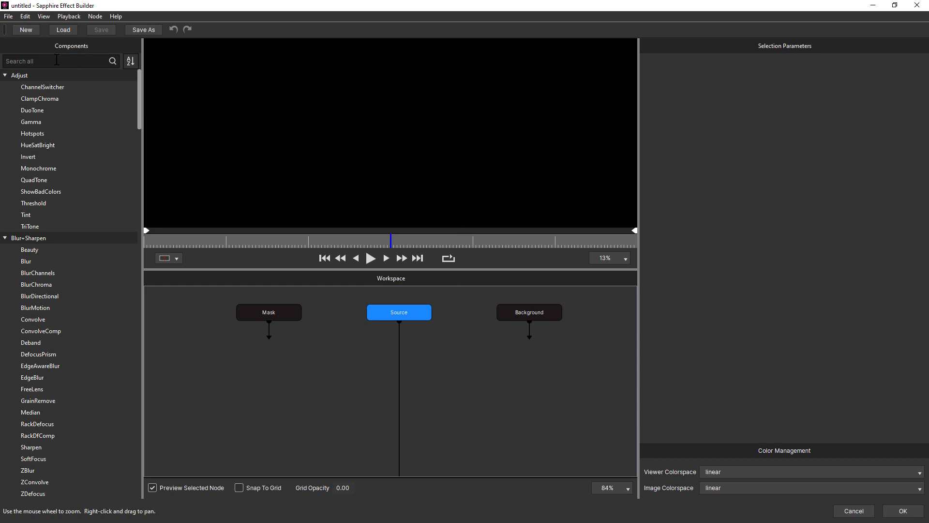
{"action": "type", "text": "aur"}
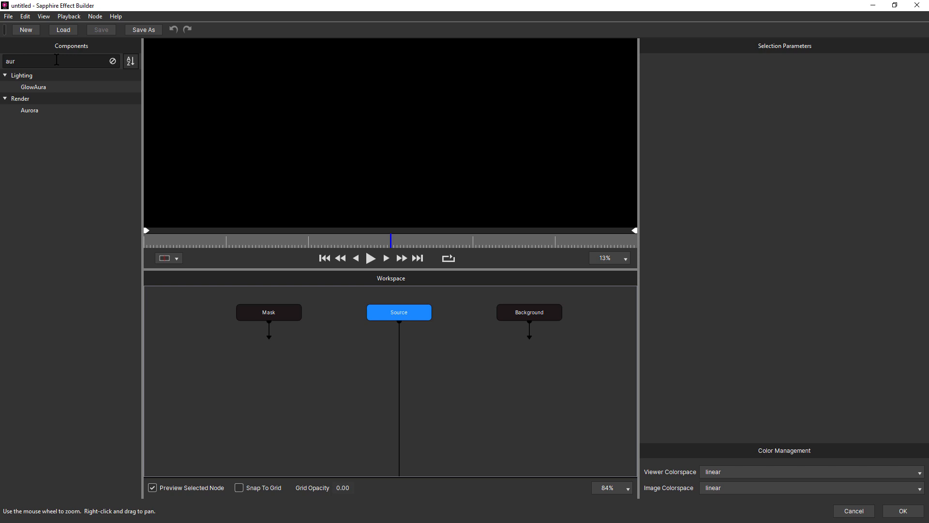
{"action": "left_click", "coordinate": [30, 110]}
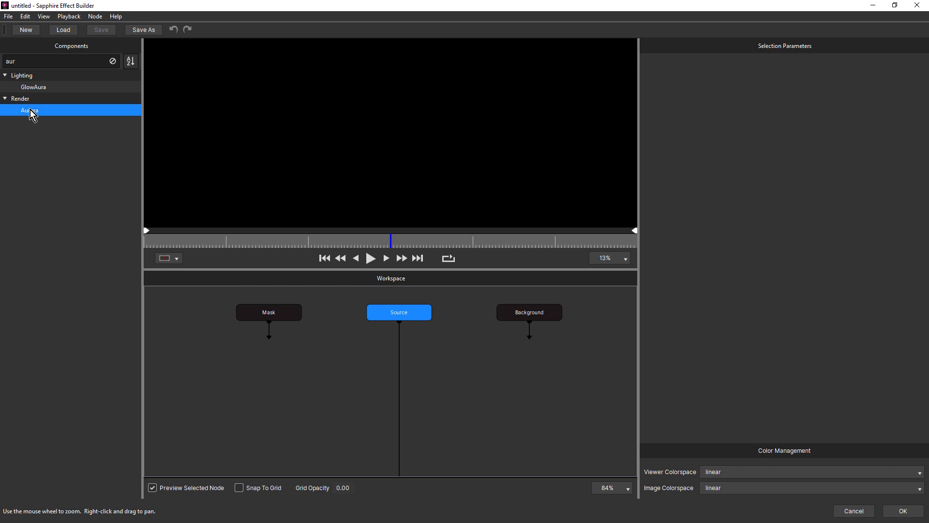
{"action": "double_click", "coordinate": [30, 110]}
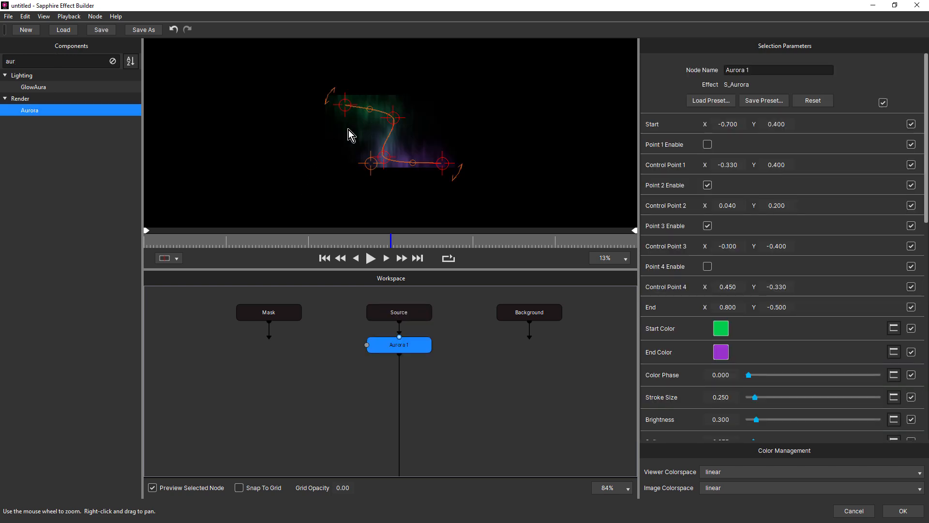
Enlarge the preview area and set the Aurora 1 node's Softness to 0.
{"action": "left_click", "coordinate": [619, 260]}
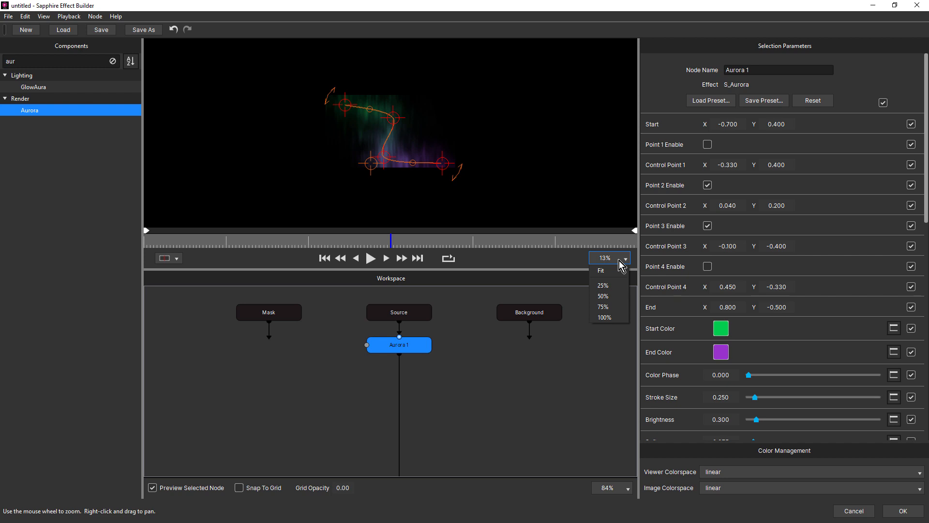
{"action": "left_click", "coordinate": [612, 314]}
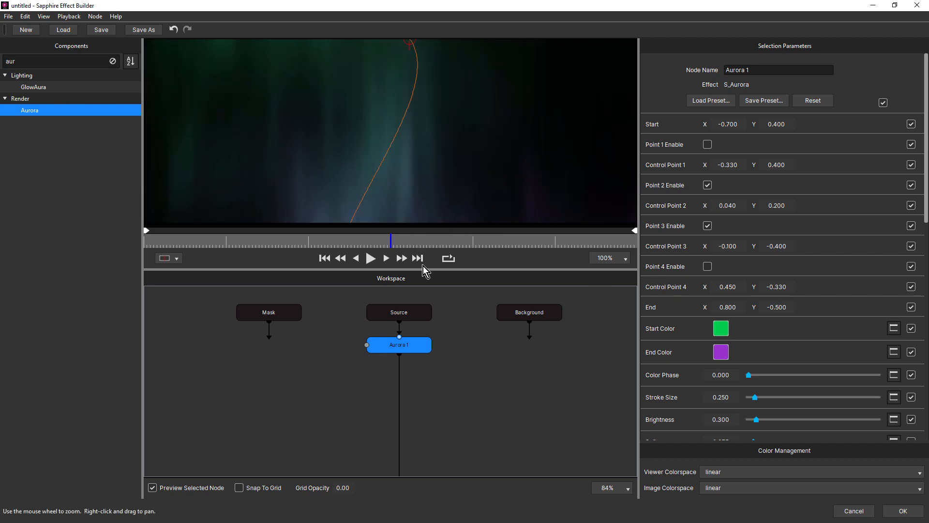
{"action": "left_click_drag", "start_coordinate": [424, 270], "coordinate": [424, 376]}
{"action": "left_click_drag", "start_coordinate": [447, 416], "coordinate": [430, 455]}
{"action": "scroll", "coordinate": [409, 220], "scroll_direction": "down", "scroll_amount": 3}
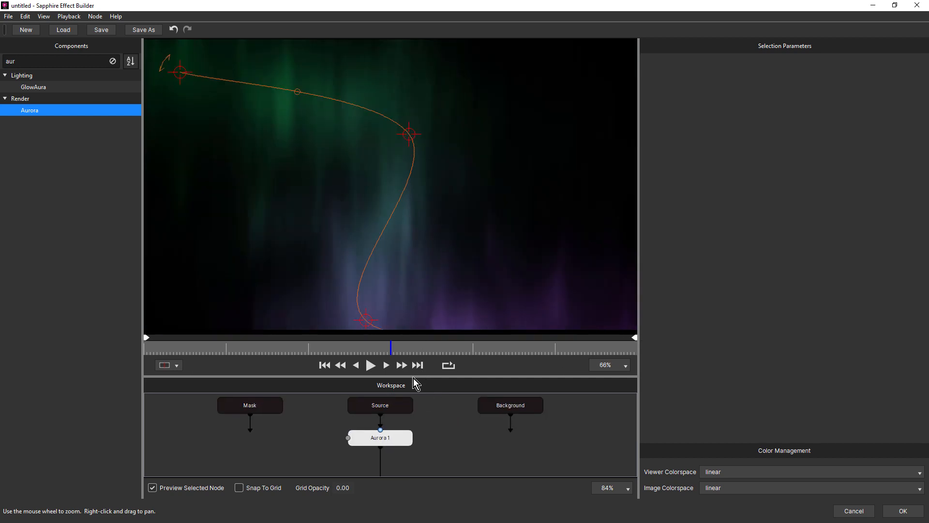
{"action": "left_click", "coordinate": [391, 437]}
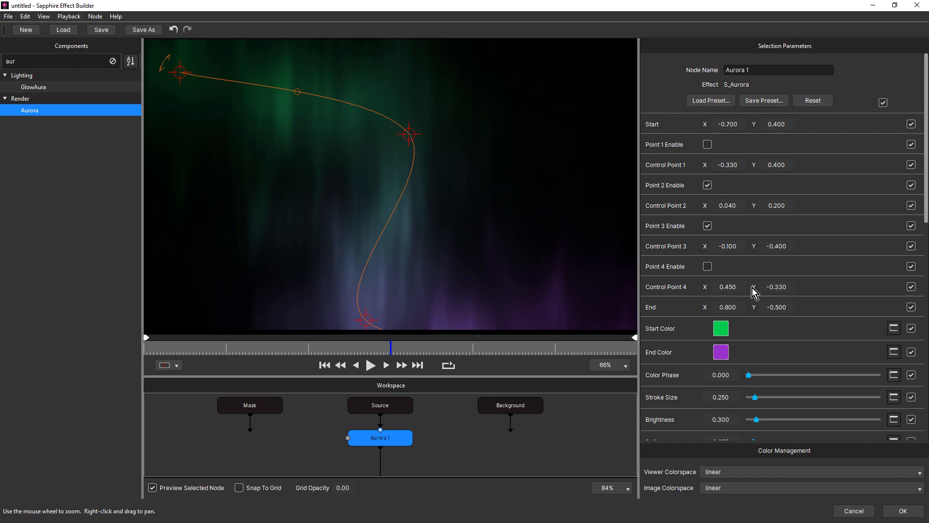
{"action": "left_click_drag", "start_coordinate": [927, 220], "coordinate": [926, 300]}
{"action": "left_click_drag", "start_coordinate": [754, 253], "coordinate": [738, 259]}
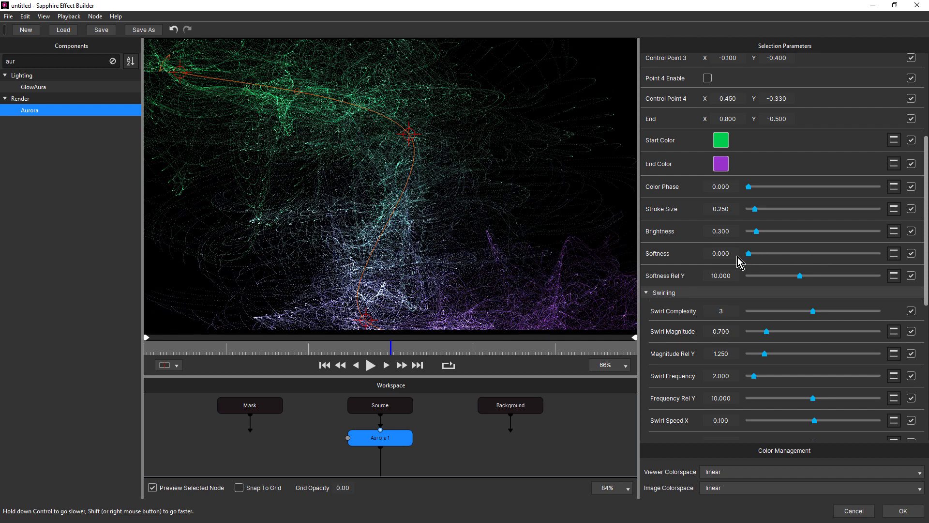
Set the aurora's Swirl Complexity to 1 and Swirl Magnitude to 0.280.
{"action": "left_click_drag", "start_coordinate": [265, 353], "coordinate": [369, 353]}
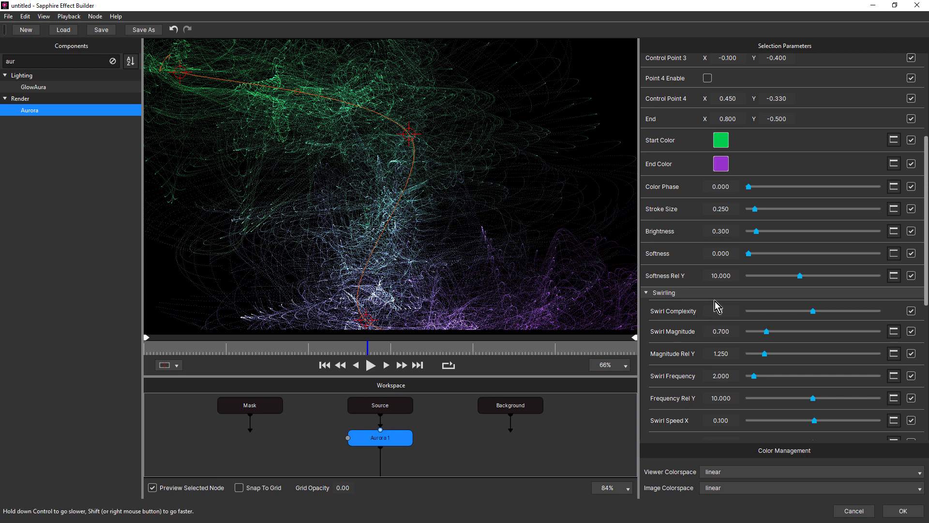
{"action": "left_click_drag", "start_coordinate": [807, 315], "coordinate": [795, 314]}
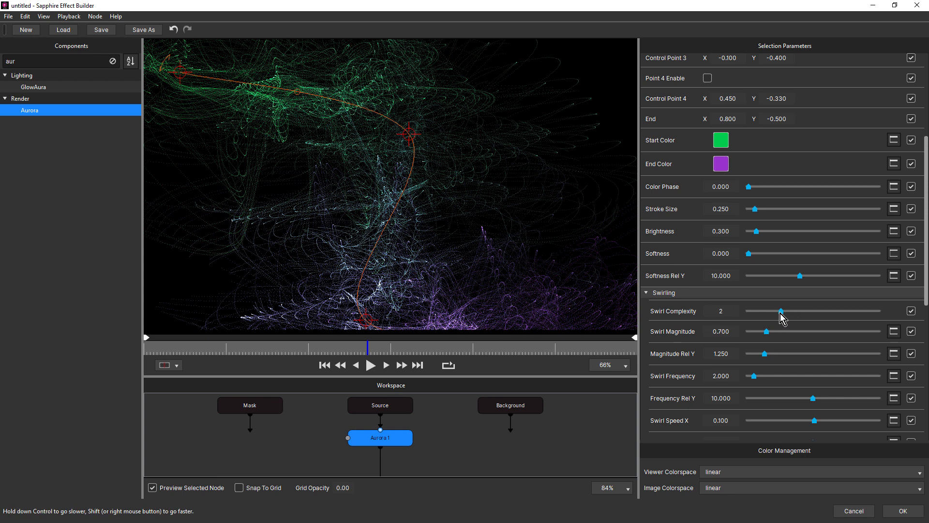
{"action": "left_click", "coordinate": [763, 310]}
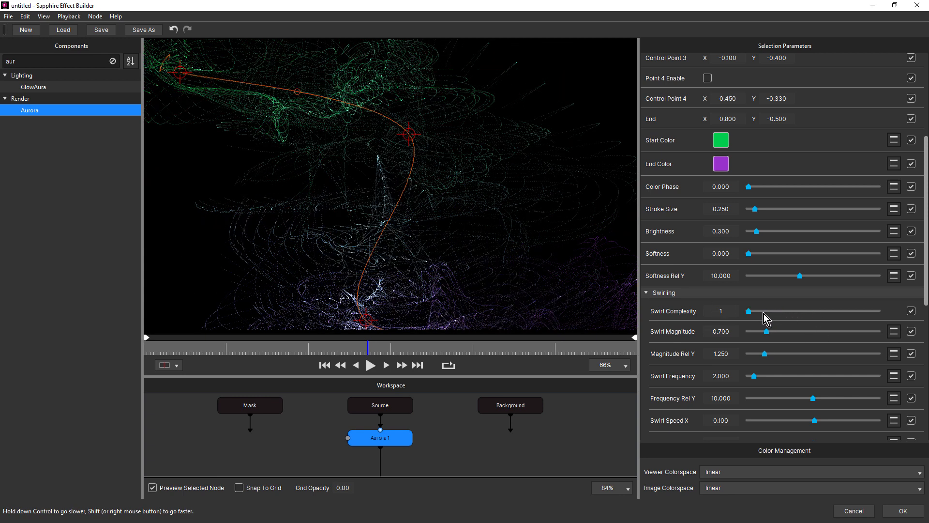
{"action": "mouse_move", "coordinate": [766, 334]}
{"action": "left_mouse_down"}
{"action": "mouse_move", "coordinate": [776, 335]}
{"action": "mouse_move", "coordinate": [756, 341]}
{"action": "left_mouse_up"}
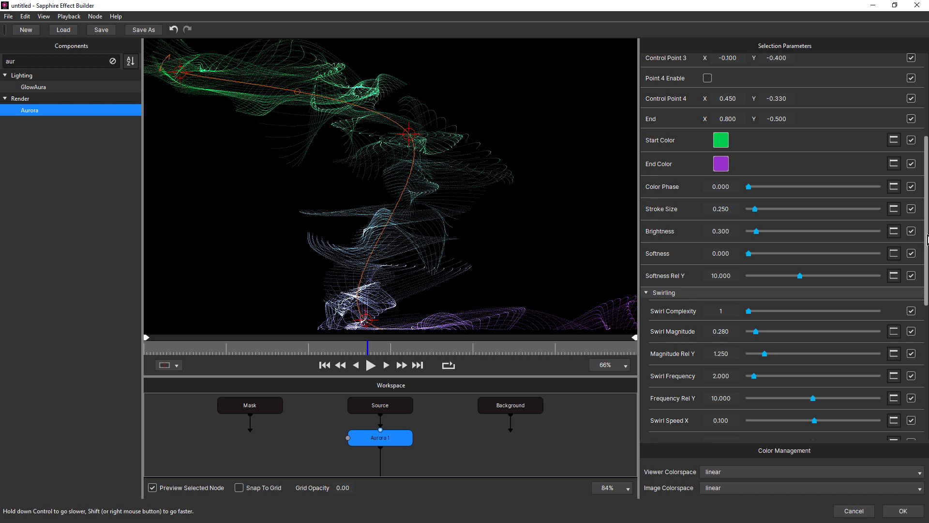
Set the aurora's start color to white and its end color to gray #676767, and preview another frame.
{"action": "left_click_drag", "start_coordinate": [927, 243], "coordinate": [925, 166]}
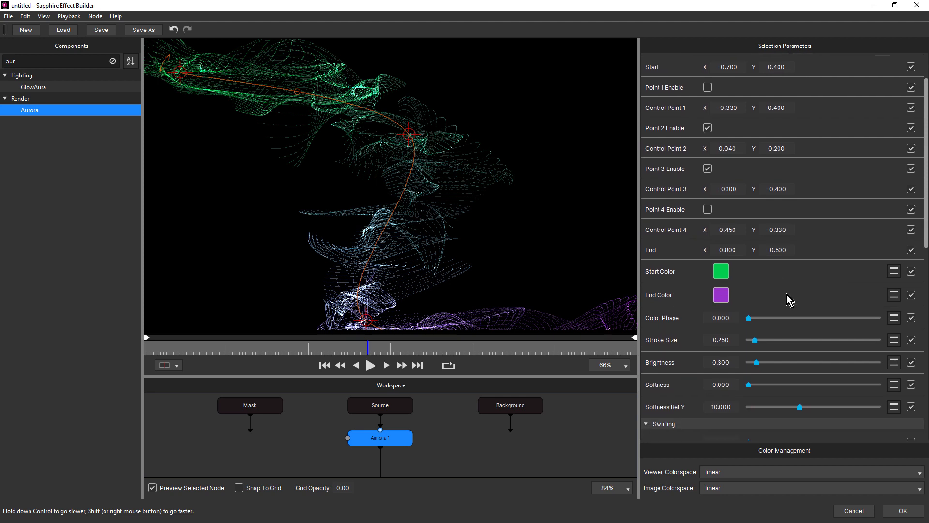
{"action": "left_click", "coordinate": [724, 269]}
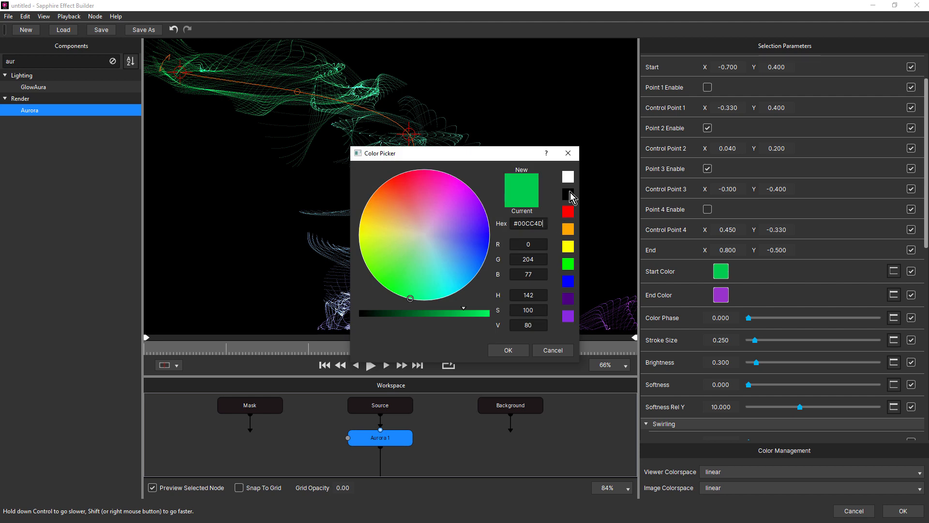
{"action": "left_click", "coordinate": [568, 176]}
{"action": "left_click", "coordinate": [521, 354]}
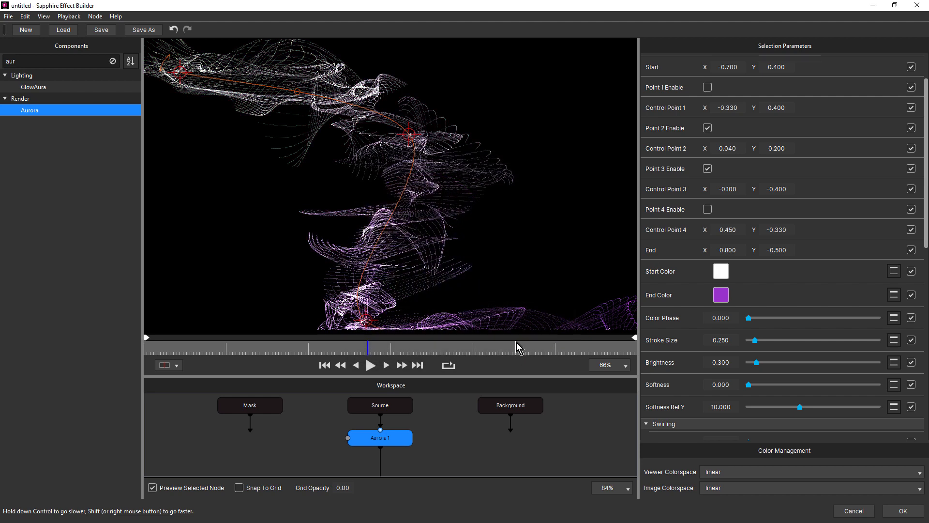
{"action": "left_click", "coordinate": [722, 293]}
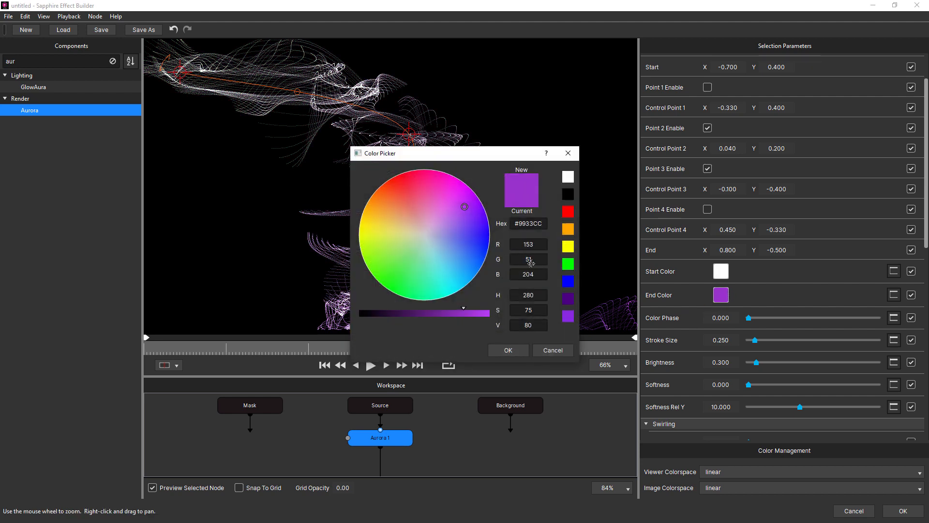
{"action": "left_click", "coordinate": [569, 195]}
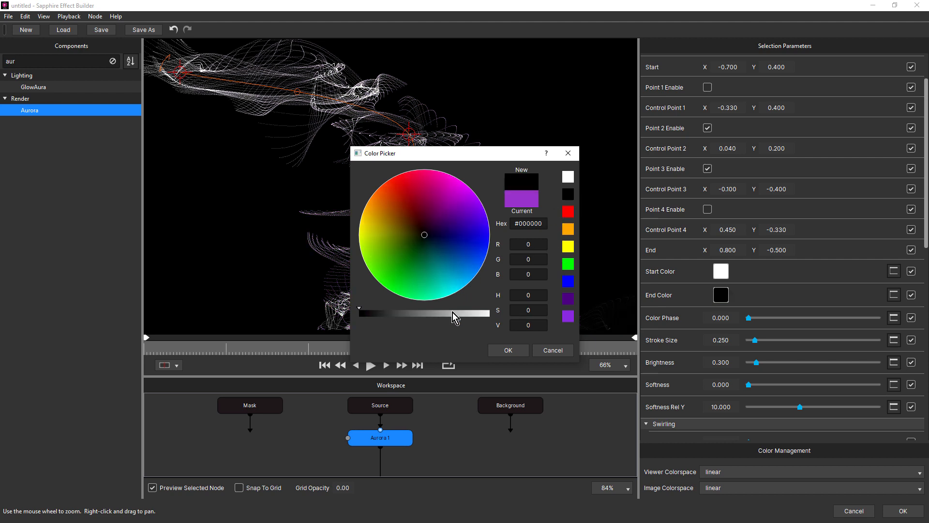
{"action": "left_click_drag", "start_coordinate": [457, 313], "coordinate": [411, 314]}
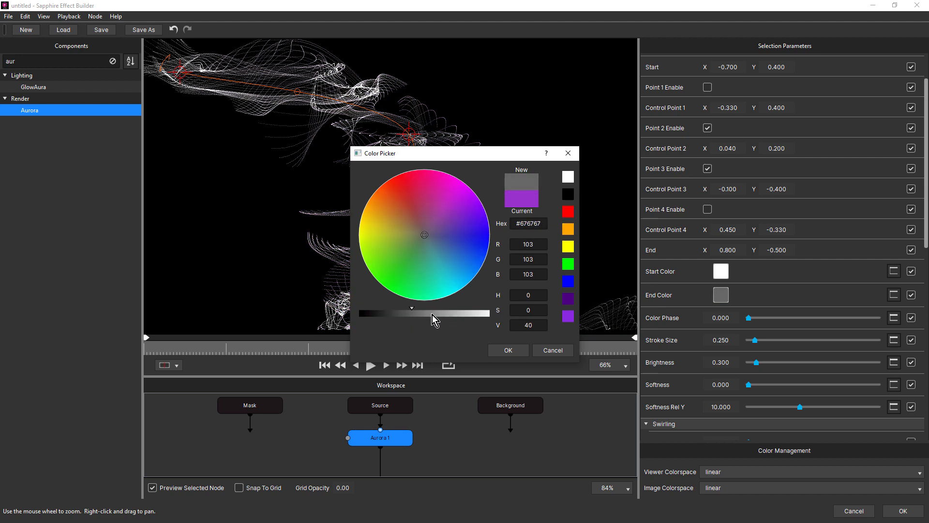
{"action": "left_click", "coordinate": [512, 350]}
{"action": "left_click_drag", "start_coordinate": [237, 345], "coordinate": [319, 357]}
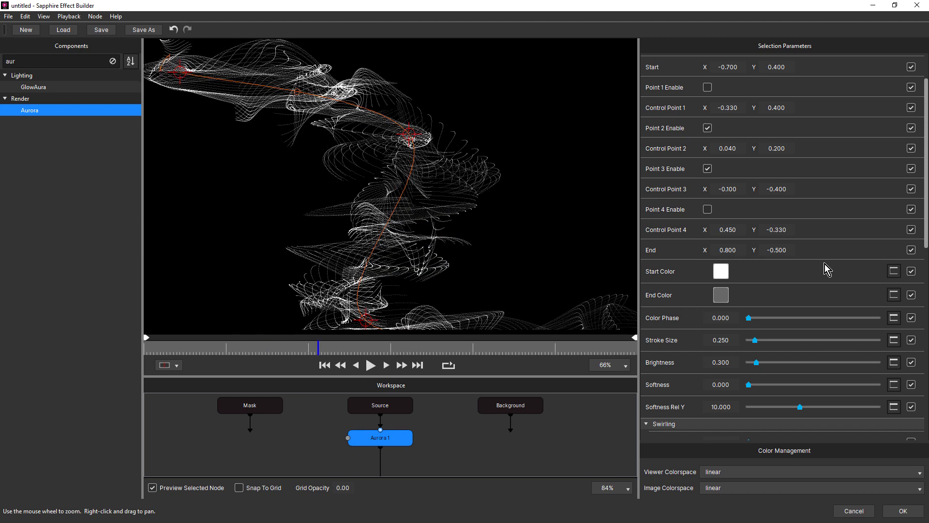
Reshape the aurora path into a wave: Start about (-0.833, 0.358), Control Point 2 (-0.435, -0.076), Control Point 3 (0.167, 0.355), End (0.496, -0.196).
{"action": "left_click_drag", "start_coordinate": [366, 318], "coordinate": [497, 199]}
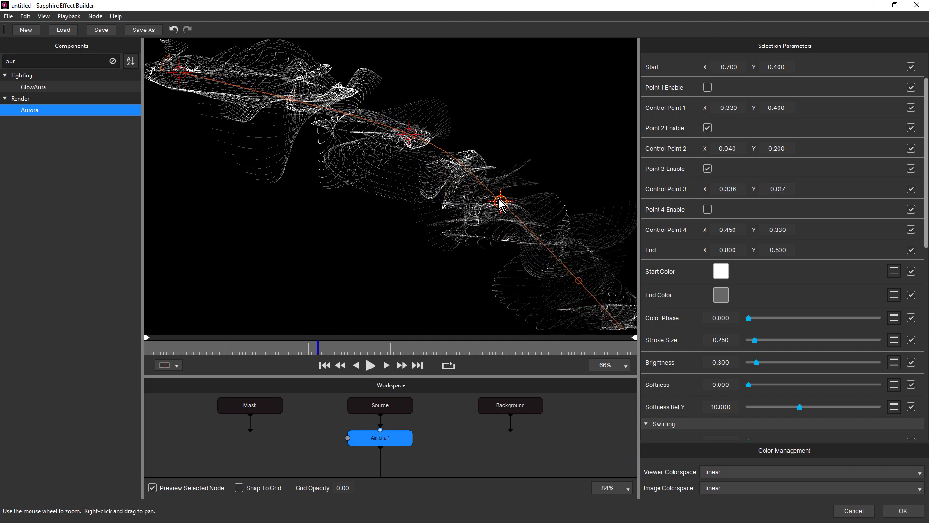
{"action": "left_click_drag", "start_coordinate": [410, 141], "coordinate": [338, 193]}
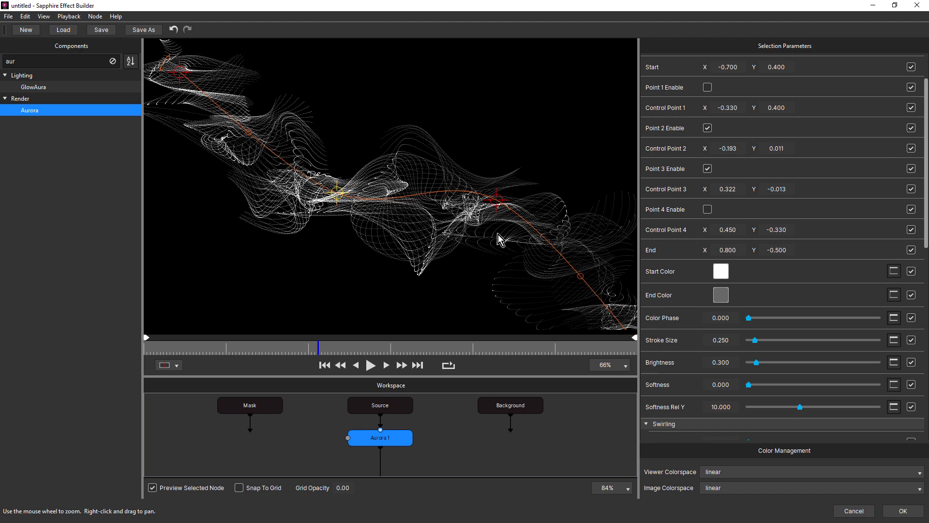
{"action": "left_click_drag", "start_coordinate": [497, 200], "coordinate": [506, 138]}
{"action": "left_click_drag", "start_coordinate": [179, 71], "coordinate": [216, 137]}
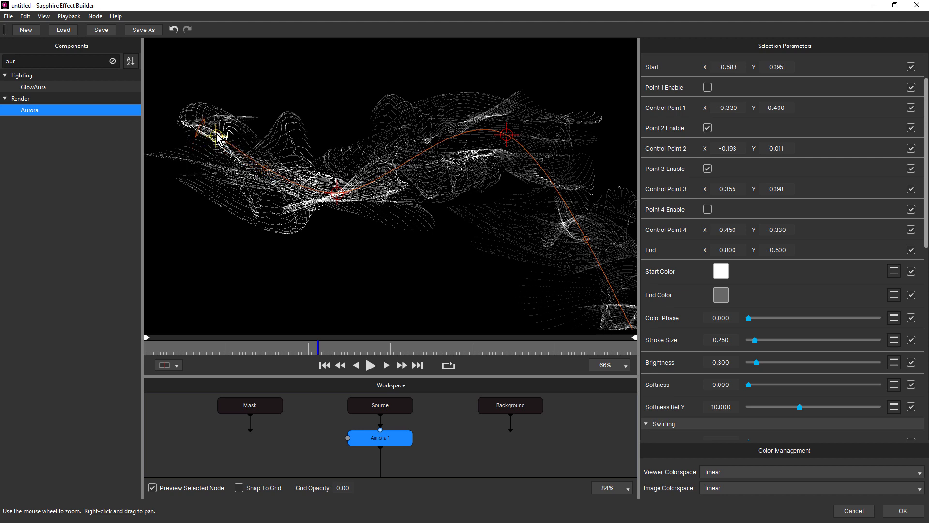
{"action": "left_click_drag", "start_coordinate": [323, 199], "coordinate": [295, 203]}
{"action": "scroll", "coordinate": [629, 327], "scroll_direction": "down", "scroll_amount": 1}
{"action": "left_click_drag", "start_coordinate": [633, 329], "coordinate": [560, 264]}
{"action": "left_click_drag", "start_coordinate": [528, 172], "coordinate": [484, 140]}
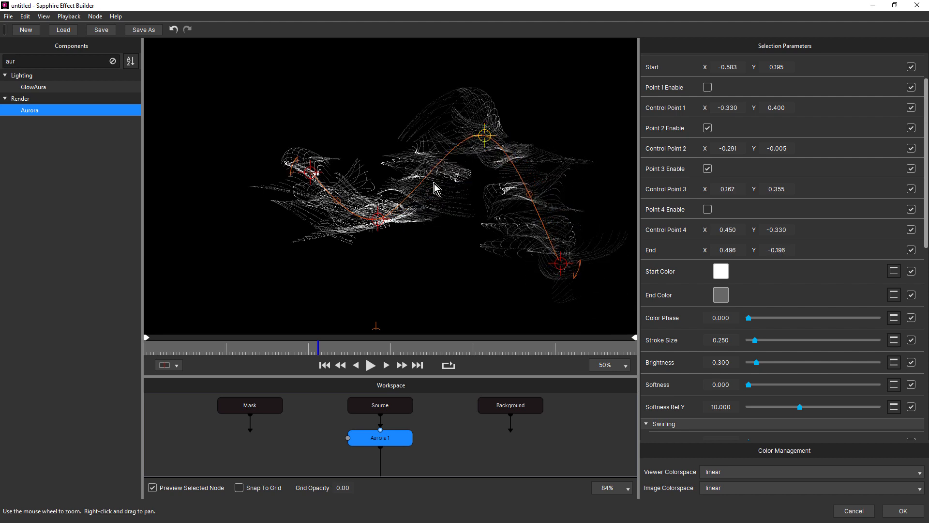
{"action": "left_click_drag", "start_coordinate": [378, 220], "coordinate": [342, 237]}
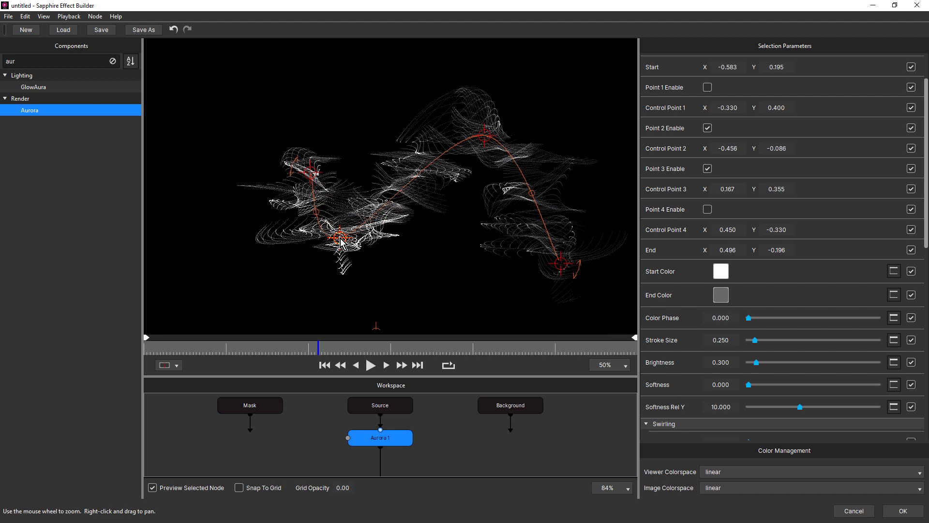
{"action": "left_click_drag", "start_coordinate": [304, 172], "coordinate": [252, 134]}
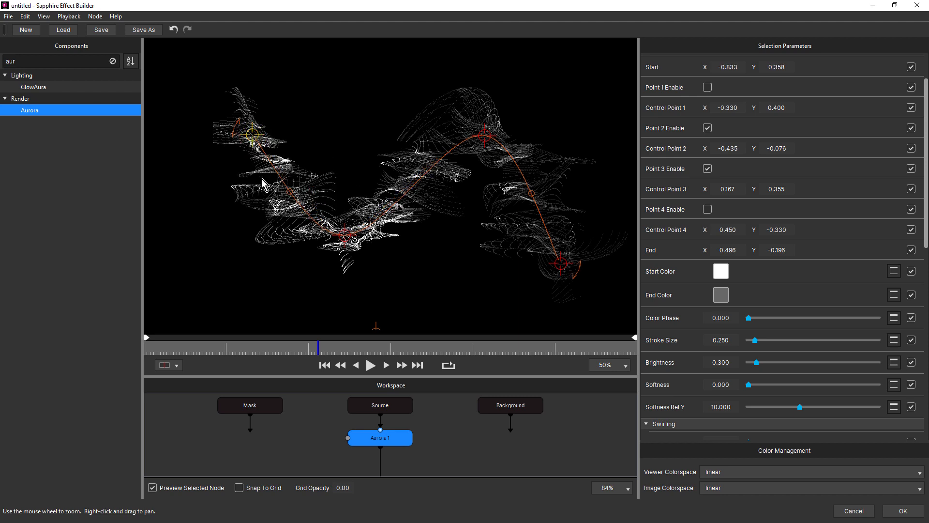
Flatten the wave at an earlier frame by raising Control Point 2 to about (-0.431, -0.028) and lowering Control Point 3 slightly.
{"action": "left_click_drag", "start_coordinate": [171, 344], "coordinate": [206, 349]}
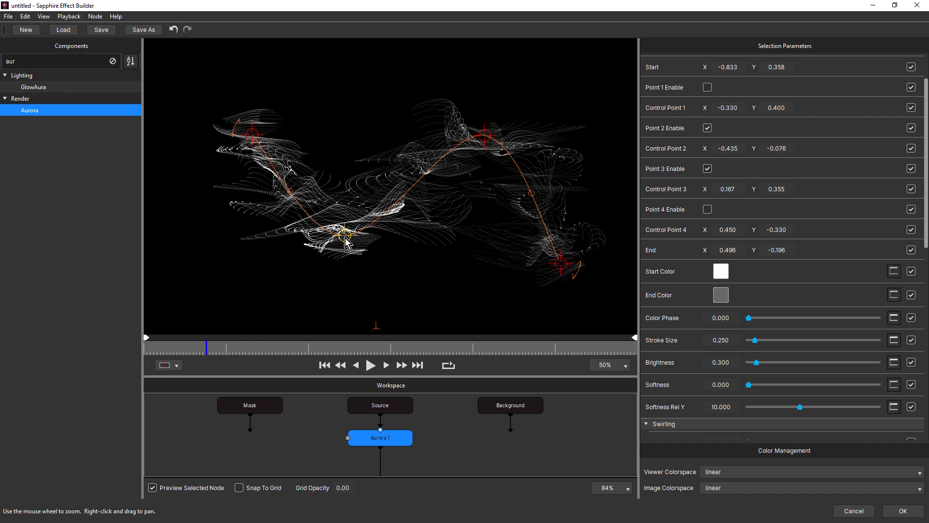
{"action": "left_click_drag", "start_coordinate": [345, 236], "coordinate": [347, 225]}
{"action": "left_click_drag", "start_coordinate": [482, 141], "coordinate": [478, 153]}
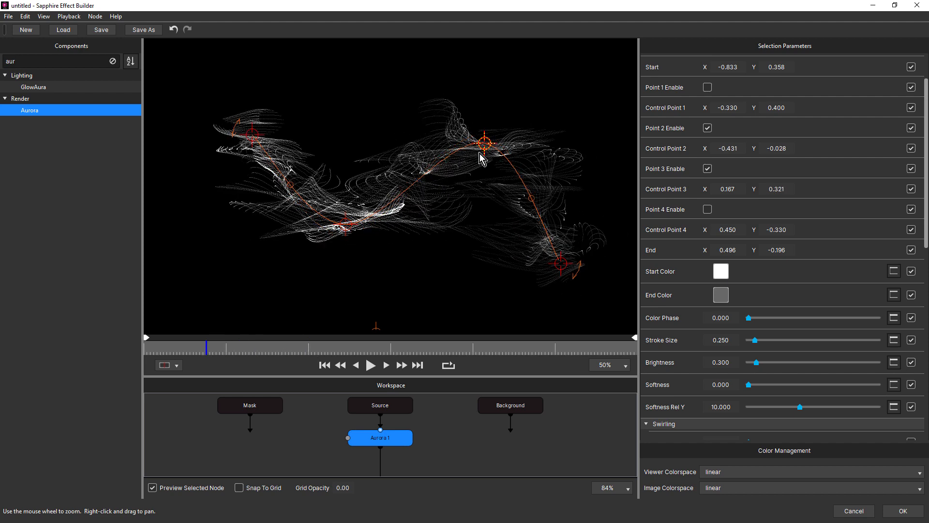
Move the aurora path's End point to about (0.542, -0.102) and play back the animation from an early frame.
{"action": "left_click_drag", "start_coordinate": [562, 265], "coordinate": [572, 242]}
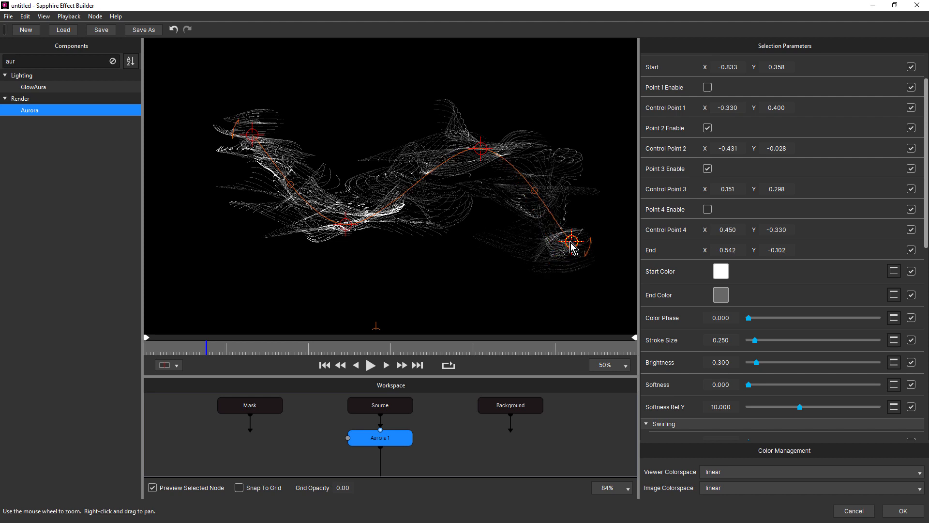
{"action": "left_click_drag", "start_coordinate": [175, 348], "coordinate": [154, 348]}
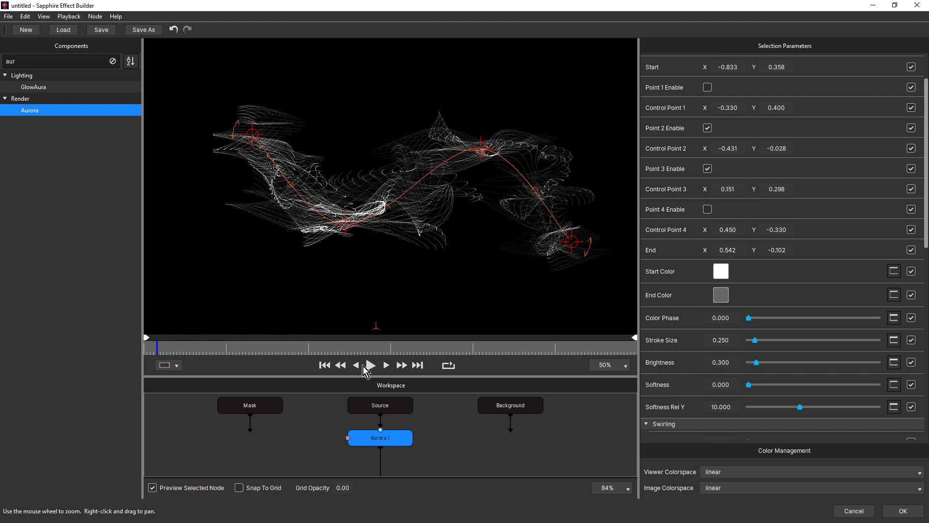
{"action": "left_click", "coordinate": [373, 366]}
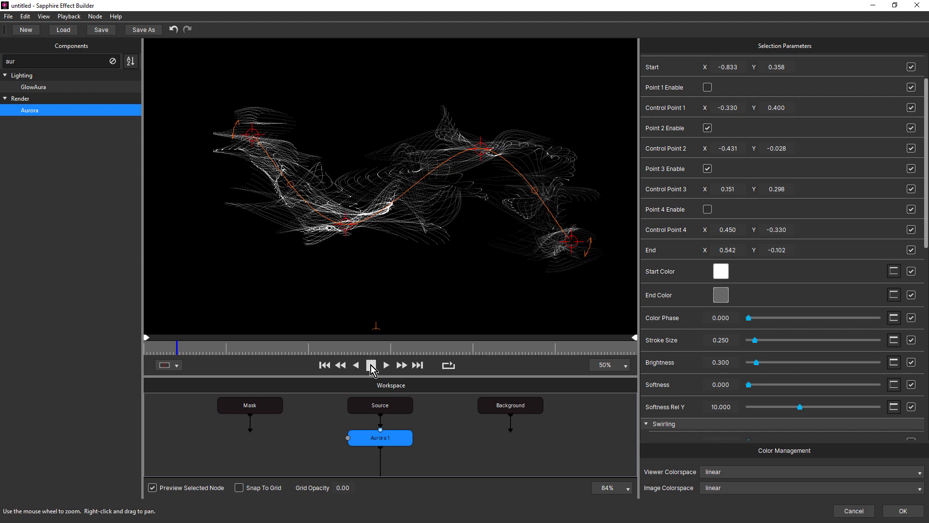
{"action": "left_click", "coordinate": [372, 367]}
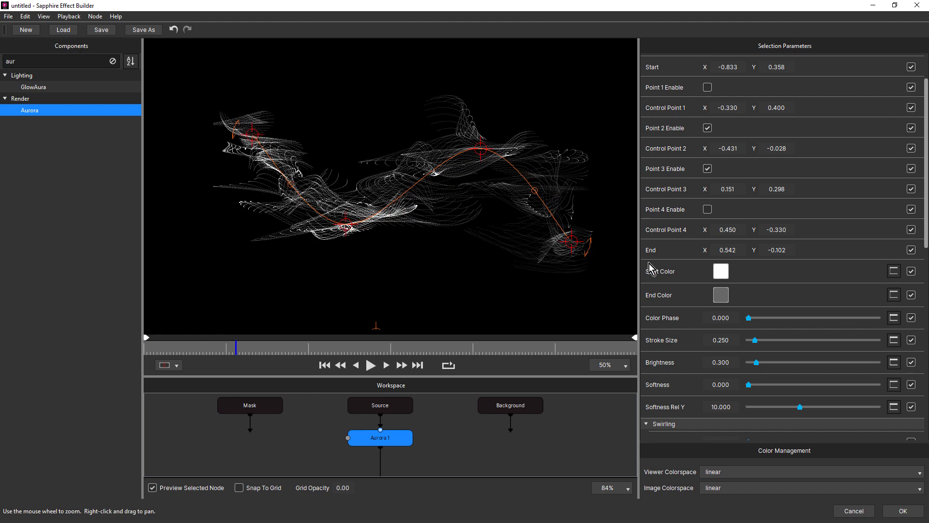
Try a Swirl Speed X of 0 on the aurora, preview the playback, and undo the change.
{"action": "left_click_drag", "start_coordinate": [928, 139], "coordinate": [928, 258]}
{"action": "left_click_drag", "start_coordinate": [719, 282], "coordinate": [722, 282]}
{"action": "type", "text": "0"}
{"action": "key", "text": "Return"}
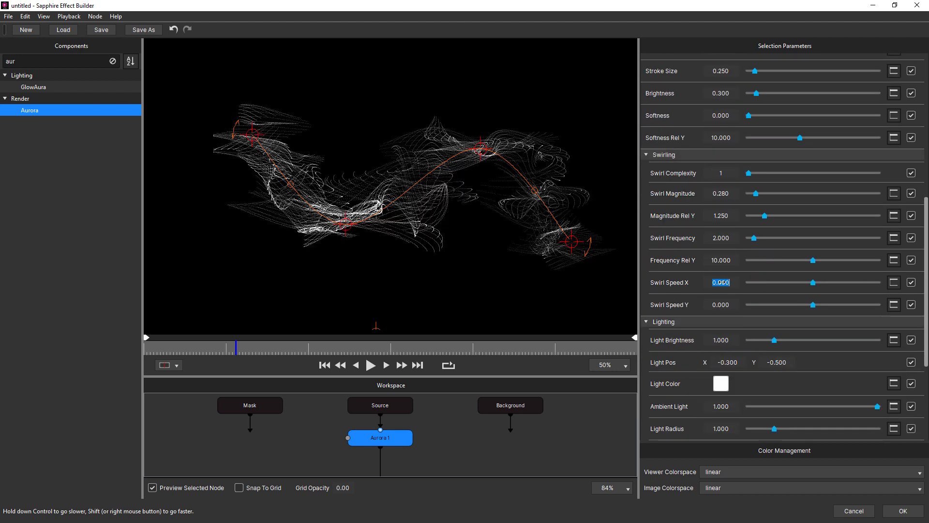
{"action": "left_click", "coordinate": [371, 365]}
{"action": "left_click", "coordinate": [371, 365]}
{"action": "left_click_drag", "start_coordinate": [293, 351], "coordinate": [260, 356]}
{"action": "key", "text": "ctrl+z"}
{"action": "left_click_drag", "start_coordinate": [283, 351], "coordinate": [221, 358]}
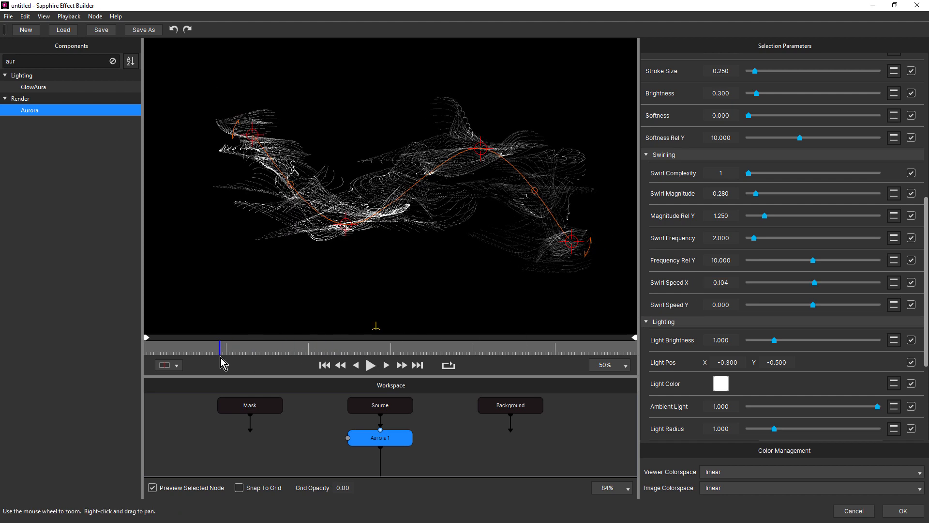
{"action": "scroll", "coordinate": [491, 193], "scroll_direction": "up", "scroll_amount": 1}
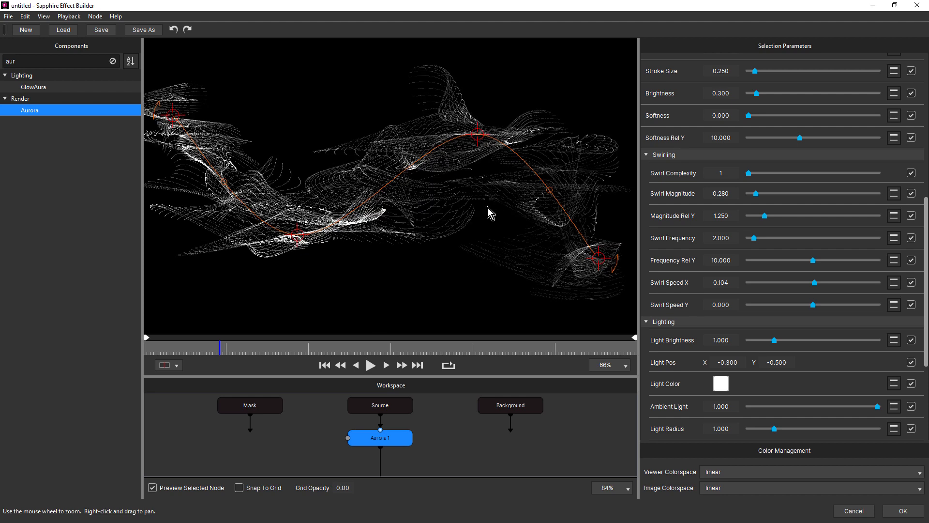
{"action": "scroll", "coordinate": [476, 185], "scroll_direction": "down", "scroll_amount": 1}
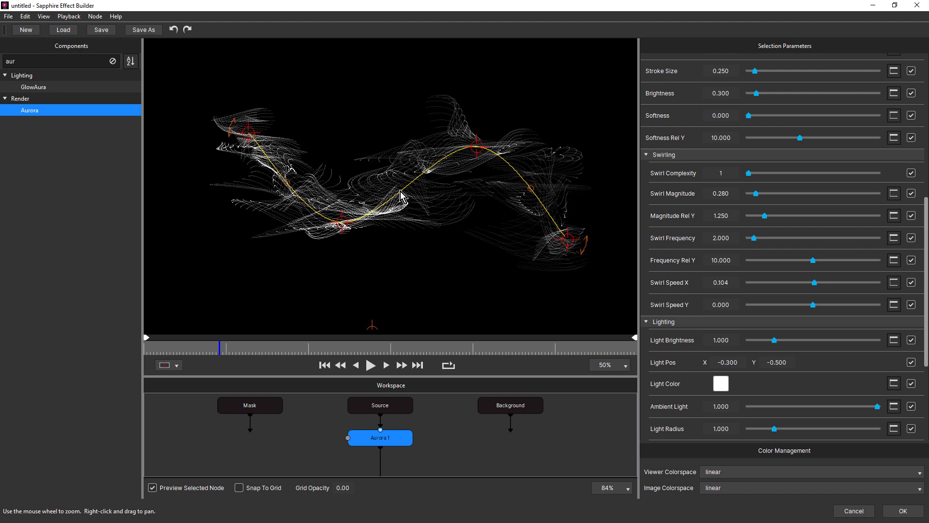
Select the Aurora node in the workspace and clear the component search to browse the Distort components.
{"action": "left_click", "coordinate": [437, 431]}
{"action": "left_click_drag", "start_coordinate": [446, 442], "coordinate": [452, 423]}
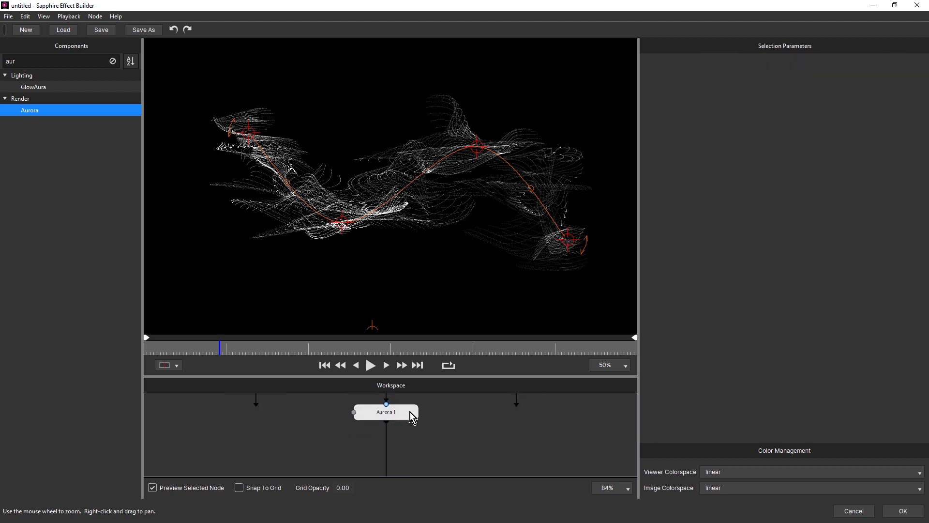
{"action": "left_click", "coordinate": [410, 413]}
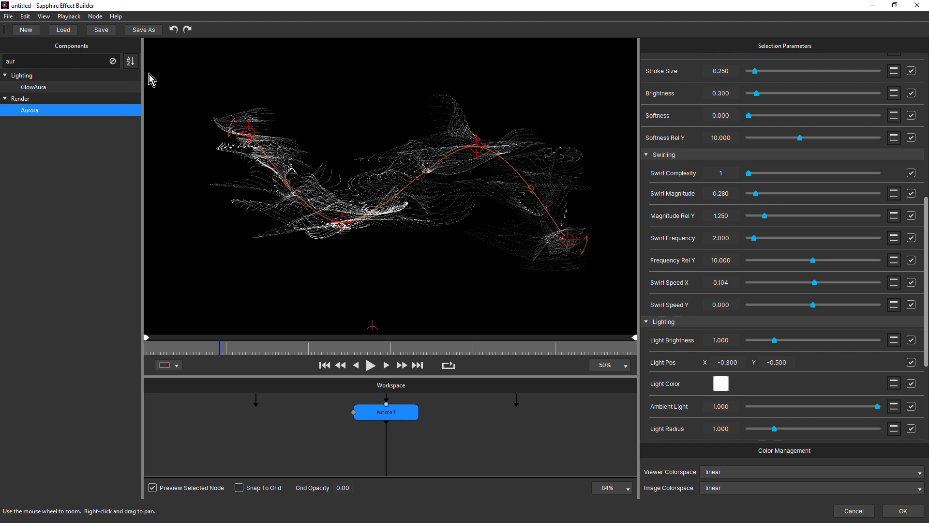
{"action": "left_click", "coordinate": [113, 61]}
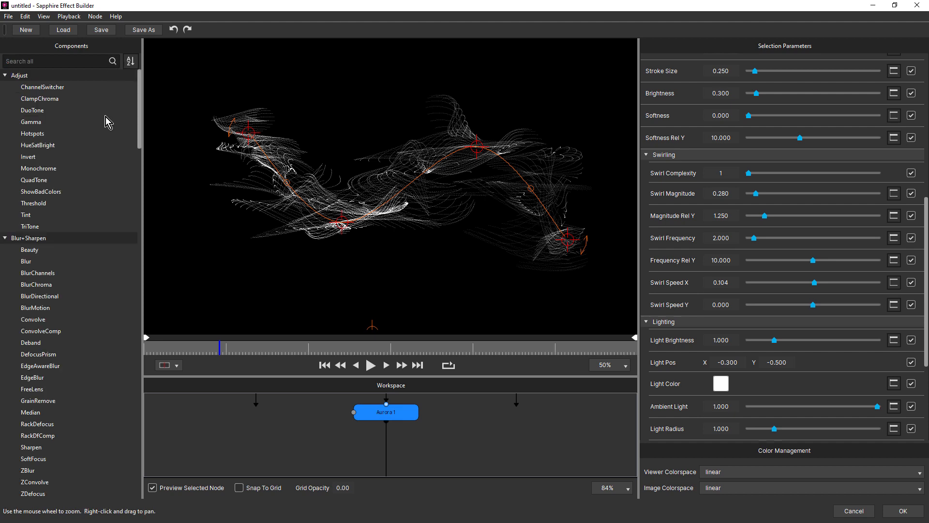
{"action": "scroll", "coordinate": [86, 206], "scroll_direction": "down", "scroll_amount": 5}
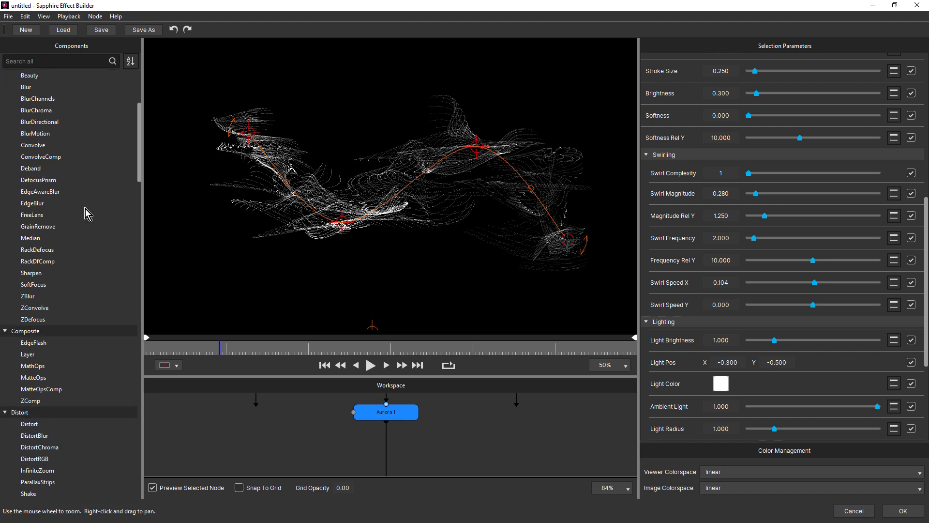
{"action": "scroll", "coordinate": [87, 208], "scroll_direction": "down", "scroll_amount": 6}
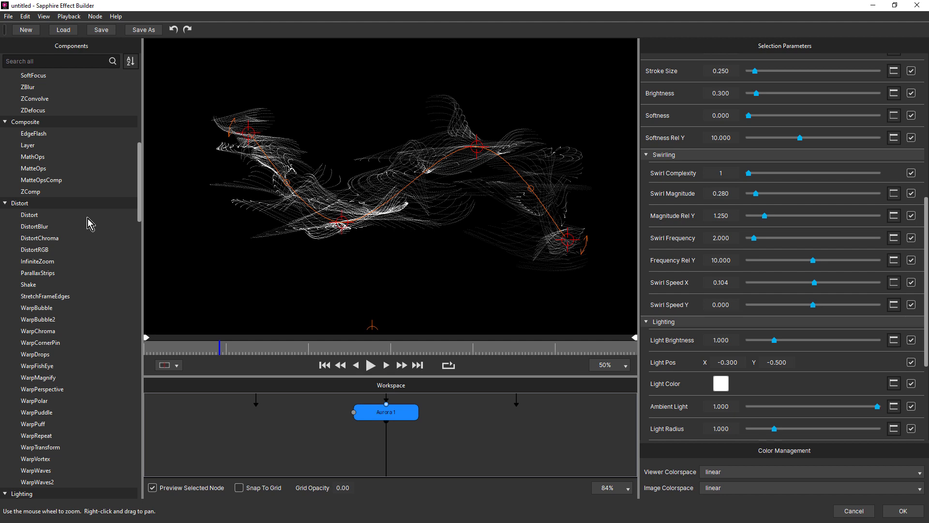
{"action": "scroll", "coordinate": [88, 225], "scroll_direction": "down", "scroll_amount": 1}
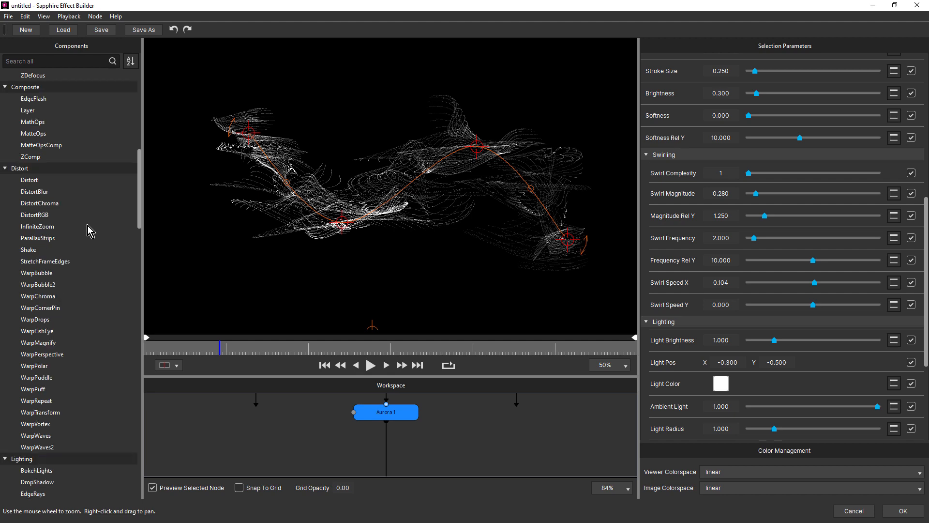
Try a WarpPerspective node after the Aurora with Latitude about -3.093 and Z Dist about 1.629, and delete it.
{"action": "left_click", "coordinate": [47, 356]}
{"action": "double_click", "coordinate": [47, 355]}
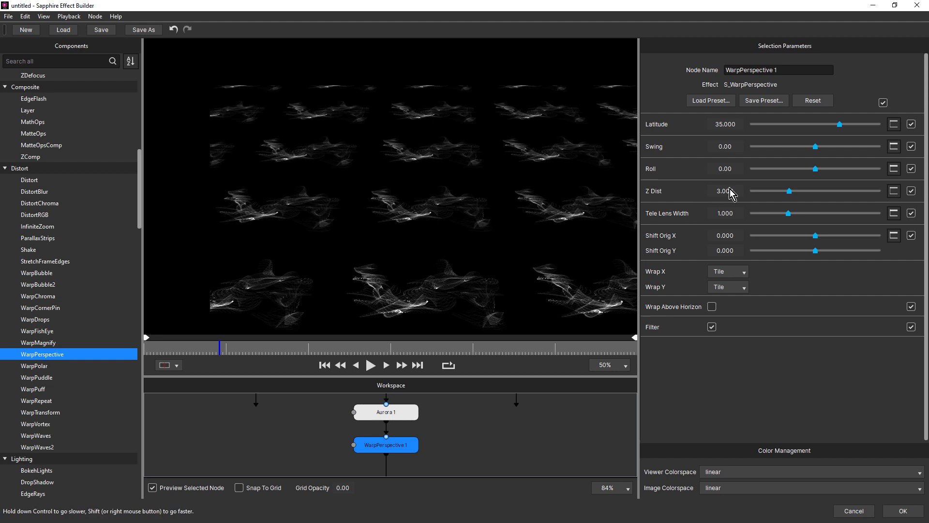
{"action": "left_click_drag", "start_coordinate": [841, 119], "coordinate": [815, 127]}
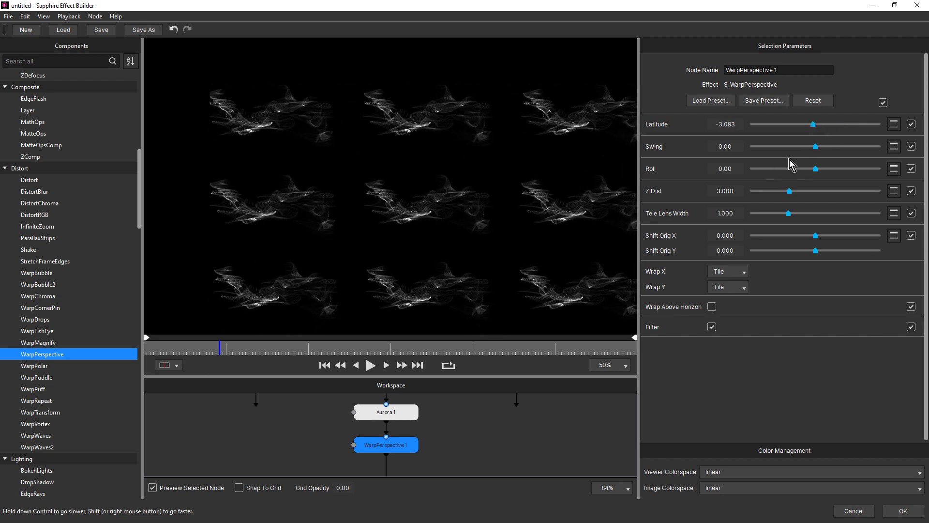
{"action": "left_click_drag", "start_coordinate": [790, 191], "coordinate": [772, 202]}
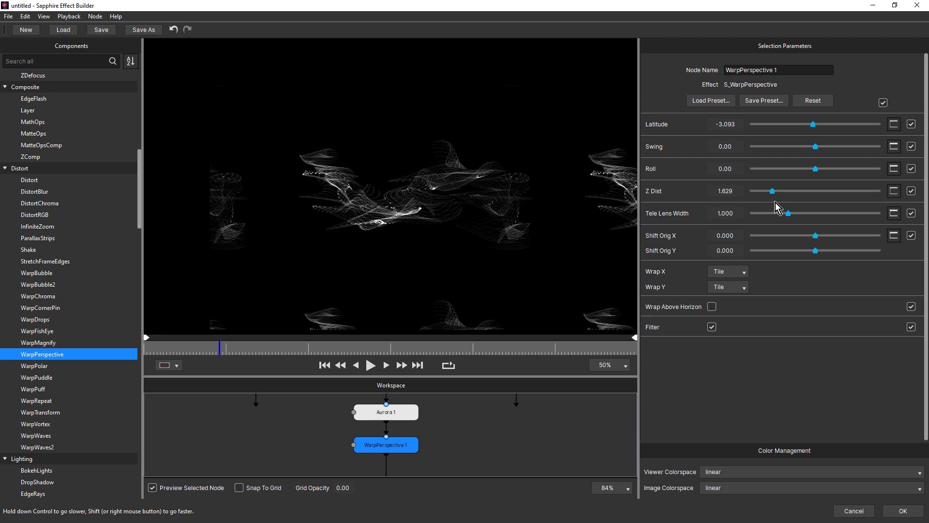
{"action": "key", "text": "Delete"}
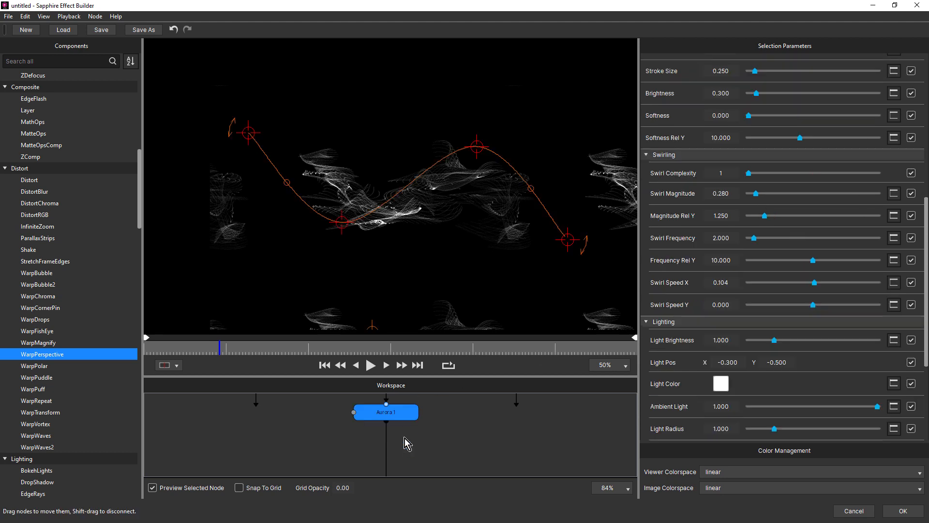
Add a WarpPolar node after the Aurora with Outer Radius about 0.614, Inner Radius 0 and Angle about 61.30, and preview the playback.
{"action": "double_click", "coordinate": [39, 367]}
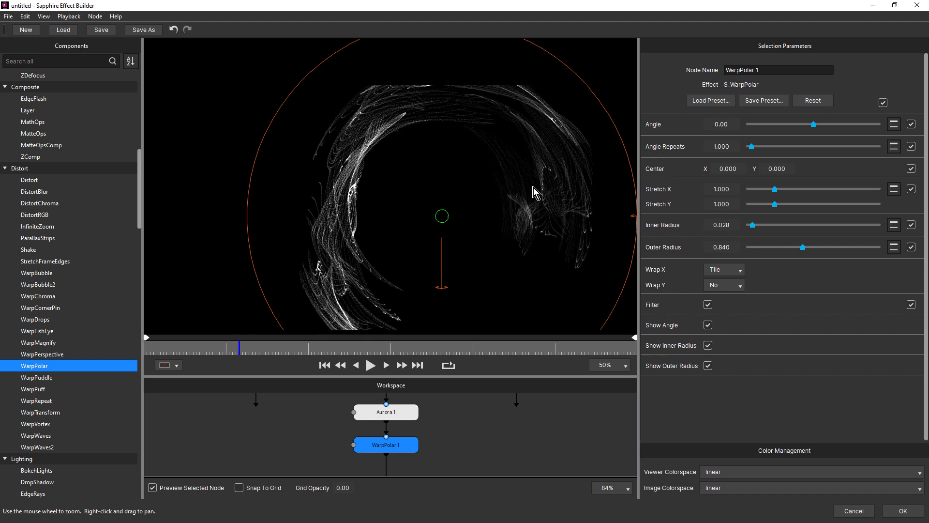
{"action": "left_click_drag", "start_coordinate": [805, 249], "coordinate": [788, 251]}
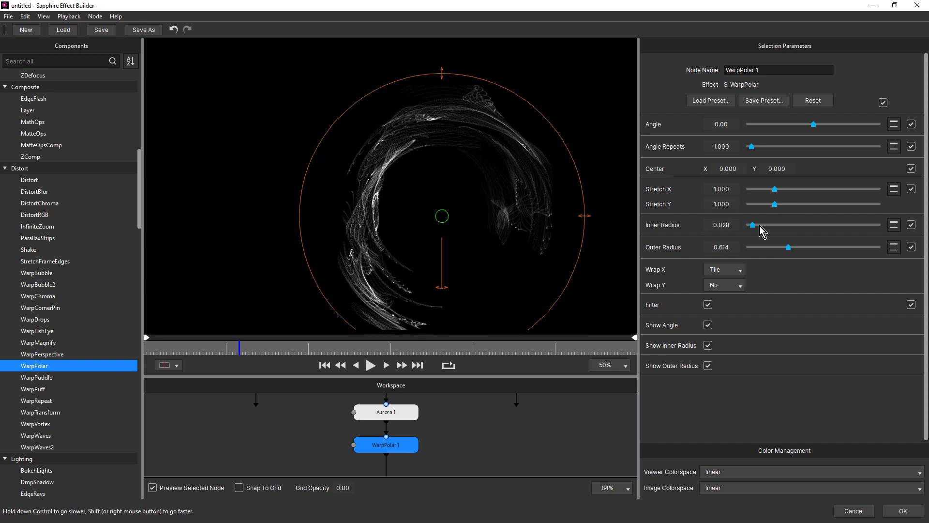
{"action": "mouse_move", "coordinate": [752, 225]}
{"action": "left_mouse_down"}
{"action": "mouse_move", "coordinate": [769, 225]}
{"action": "mouse_move", "coordinate": [731, 225]}
{"action": "mouse_move", "coordinate": [757, 226]}
{"action": "left_mouse_up"}
{"action": "left_click_drag", "start_coordinate": [812, 126], "coordinate": [836, 127]}
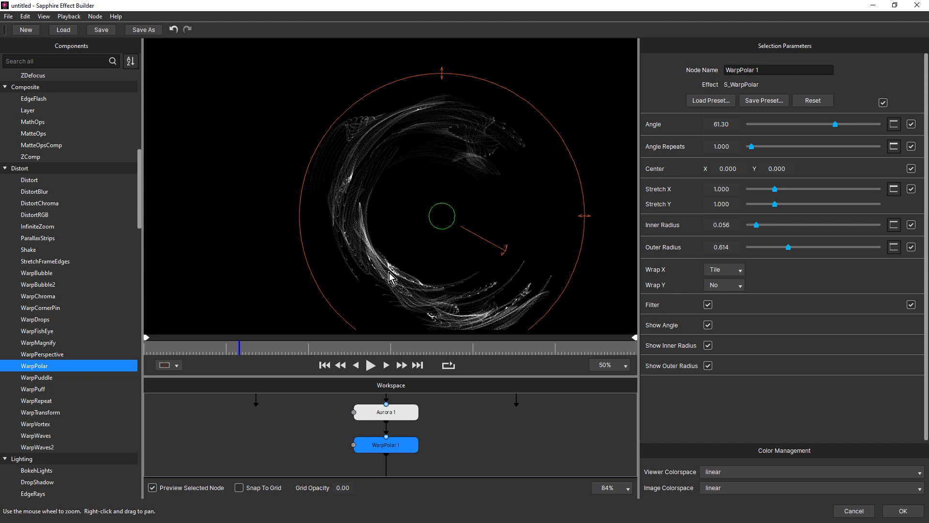
{"action": "left_click_drag", "start_coordinate": [757, 227], "coordinate": [726, 239]}
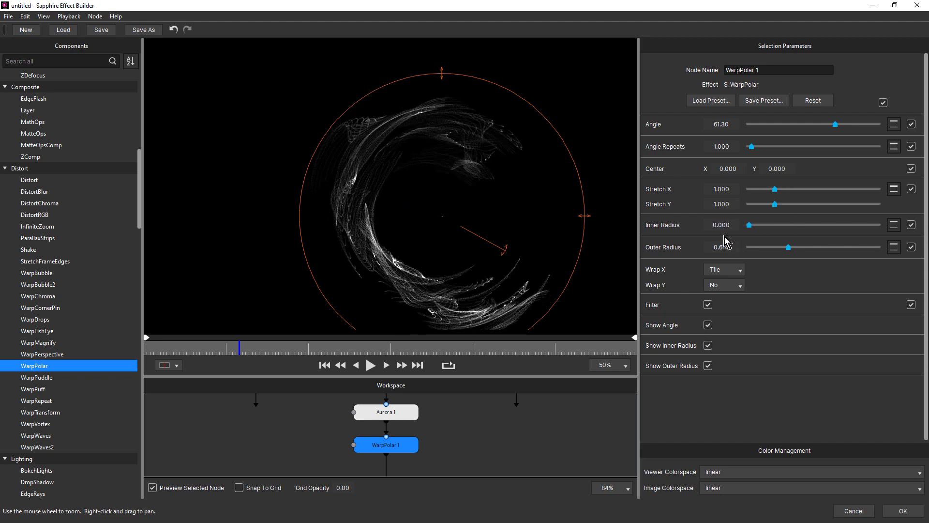
{"action": "left_click", "coordinate": [201, 350]}
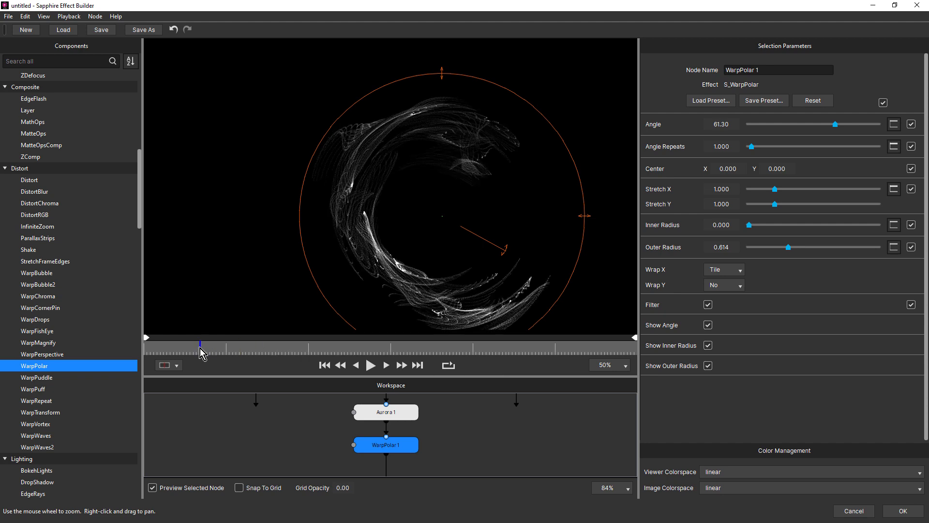
{"action": "left_click", "coordinate": [371, 365]}
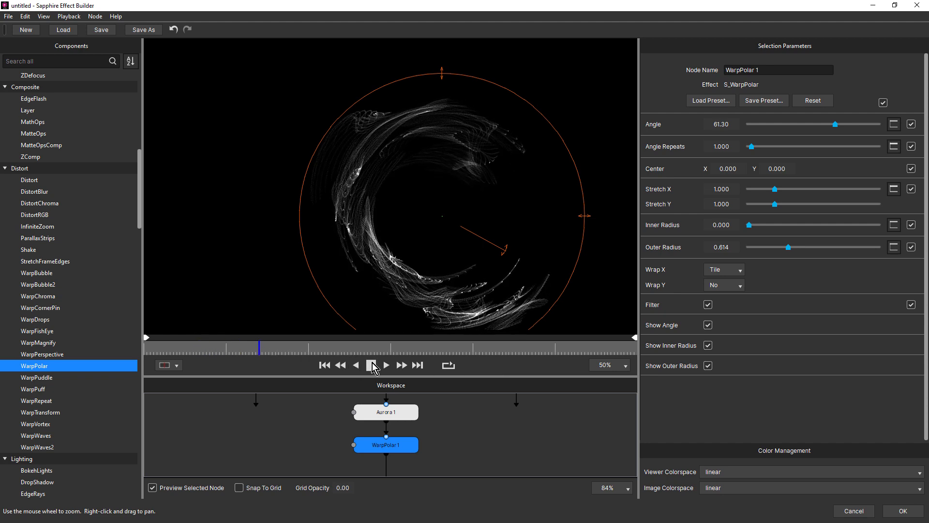
{"action": "left_click", "coordinate": [371, 365]}
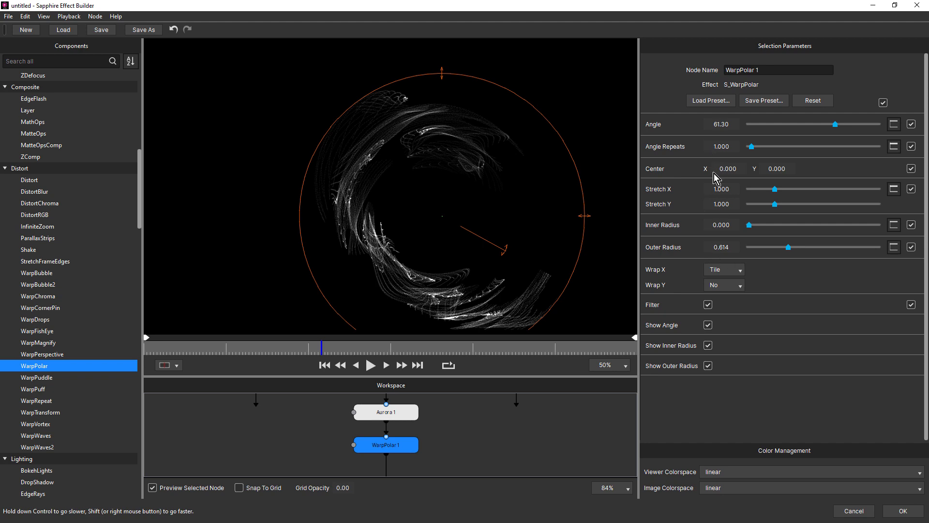
Try the WarpPolar node's Angle Repeats at about 0.946 and reset it to its default.
{"action": "mouse_move", "coordinate": [751, 147]}
{"action": "left_mouse_down"}
{"action": "mouse_move", "coordinate": [775, 150]}
{"action": "mouse_move", "coordinate": [748, 155]}
{"action": "left_mouse_up"}
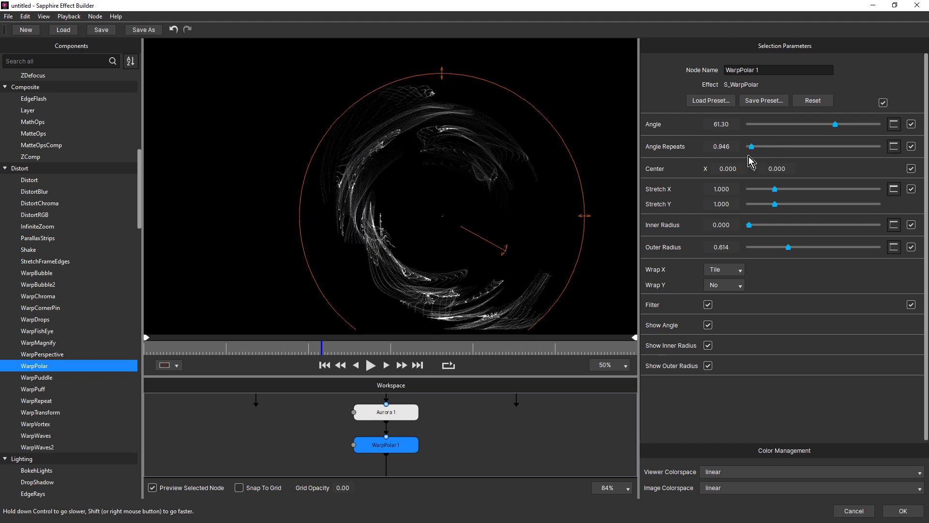
{"action": "right_click", "coordinate": [681, 147]}
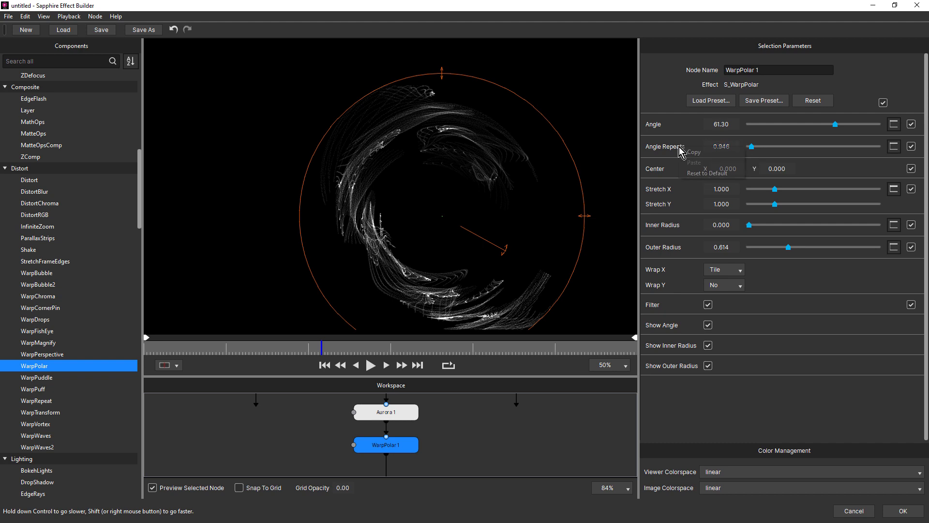
{"action": "left_click", "coordinate": [705, 174]}
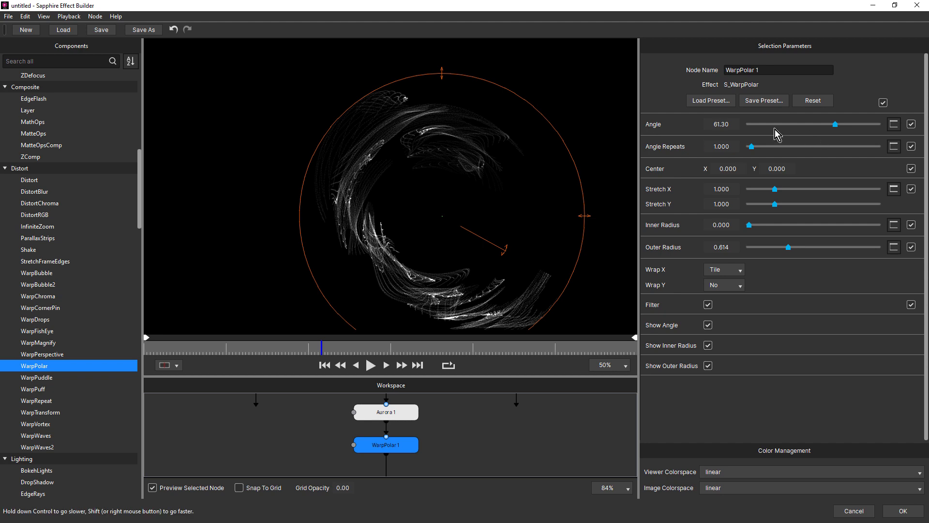
Set the WarpPolar node's Angle to about 45.20 and preview an earlier frame.
{"action": "left_click_drag", "start_coordinate": [837, 124], "coordinate": [832, 126]}
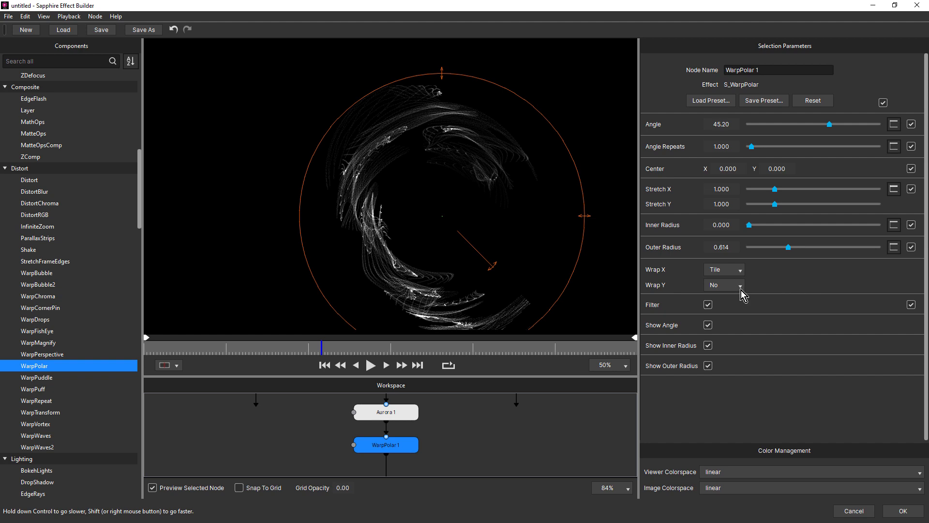
{"action": "left_click_drag", "start_coordinate": [177, 345], "coordinate": [250, 378]}
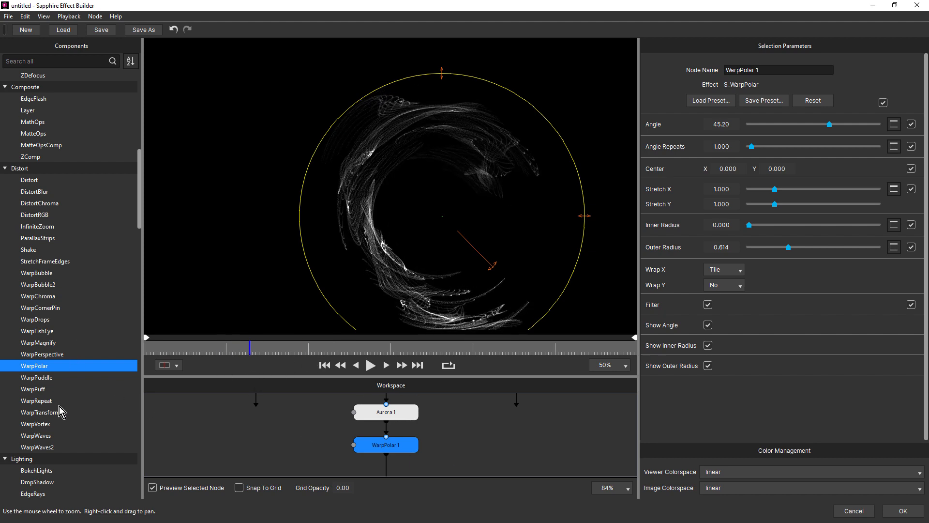
Add a WarpVortex node after the WarpPolar node, trying Vortex Start at about -59.10 and undoing that change.
{"action": "double_click", "coordinate": [35, 424]}
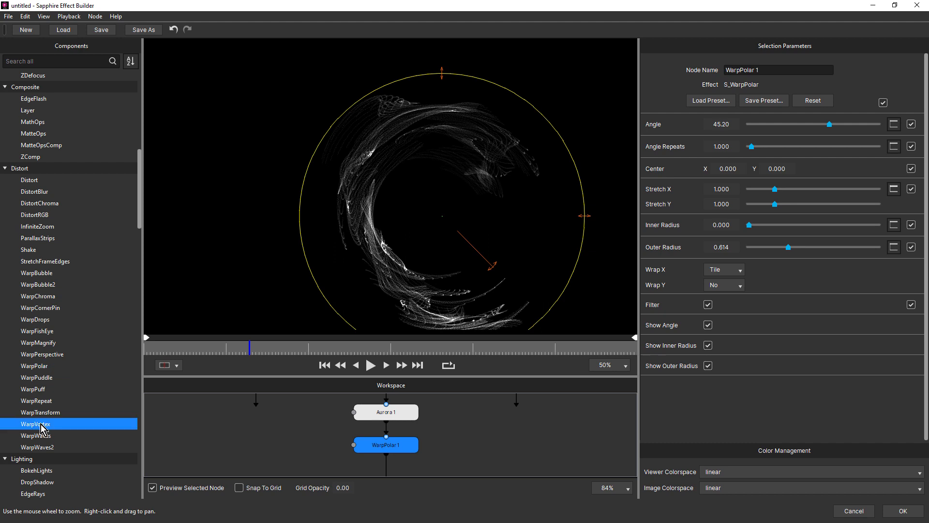
{"action": "left_click_drag", "start_coordinate": [188, 347], "coordinate": [312, 341]}
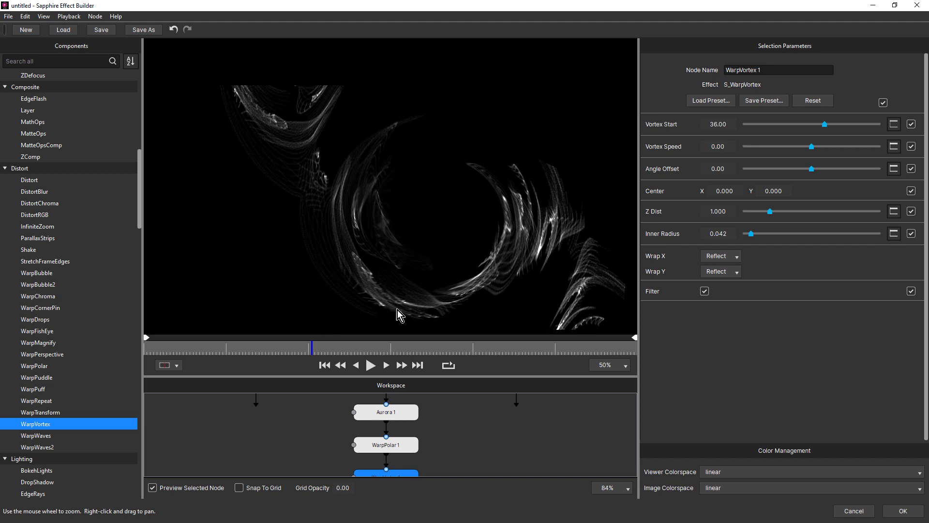
{"action": "left_click_drag", "start_coordinate": [825, 126], "coordinate": [793, 134]}
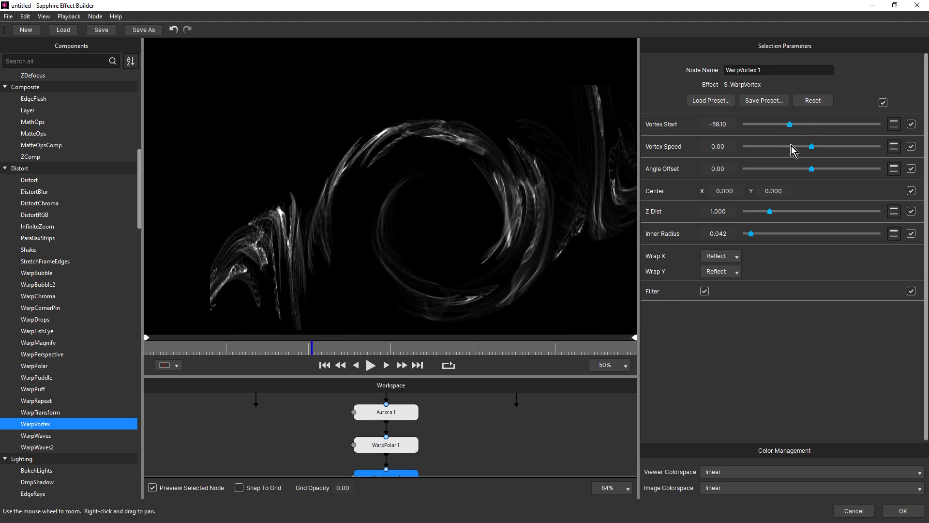
{"action": "key", "text": "ctrl+z"}
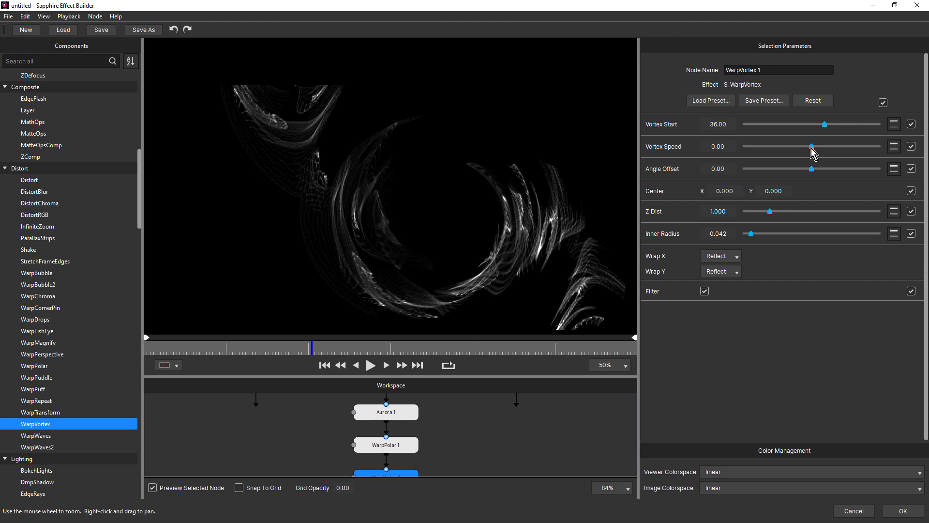
Set the WarpVortex node's Inner Radius to 0 and Z Dist to about 2.639, and play back the result.
{"action": "mouse_move", "coordinate": [811, 148]}
{"action": "left_mouse_down"}
{"action": "mouse_move", "coordinate": [833, 153]}
{"action": "mouse_move", "coordinate": [796, 163]}
{"action": "mouse_move", "coordinate": [820, 162]}
{"action": "mouse_move", "coordinate": [810, 164]}
{"action": "left_mouse_up"}
{"action": "left_click_drag", "start_coordinate": [751, 235], "coordinate": [734, 250]}
{"action": "left_click_drag", "start_coordinate": [771, 214], "coordinate": [815, 223]}
{"action": "left_click_drag", "start_coordinate": [203, 348], "coordinate": [359, 348]}
{"action": "left_click", "coordinate": [371, 365]}
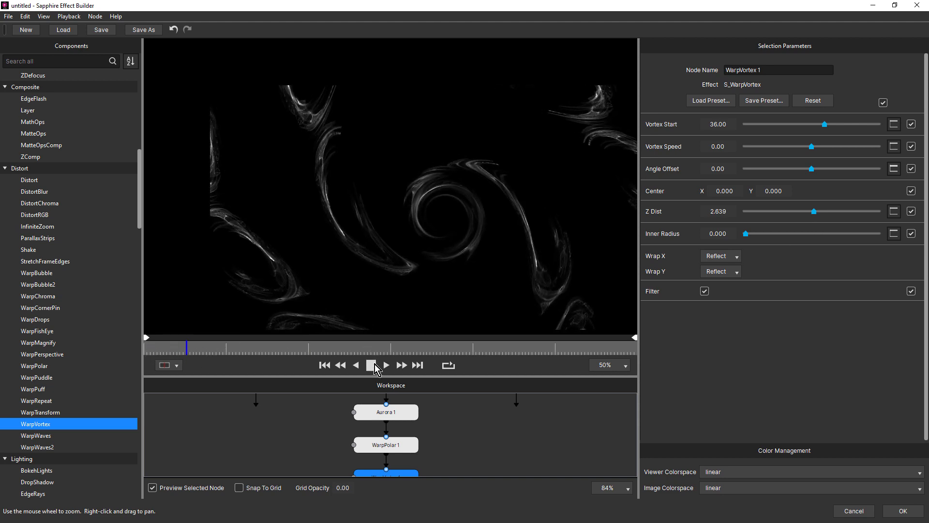
Select the Aurora node on a different preview frame and turn off Preview Selected Node.
{"action": "left_click_drag", "start_coordinate": [259, 347], "coordinate": [317, 353]}
{"action": "left_click", "coordinate": [399, 414]}
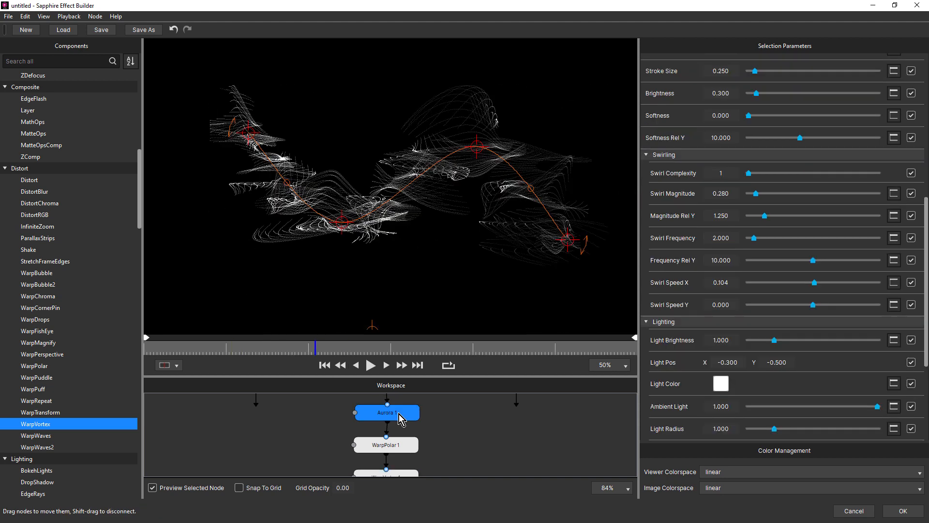
{"action": "left_click", "coordinate": [152, 487]}
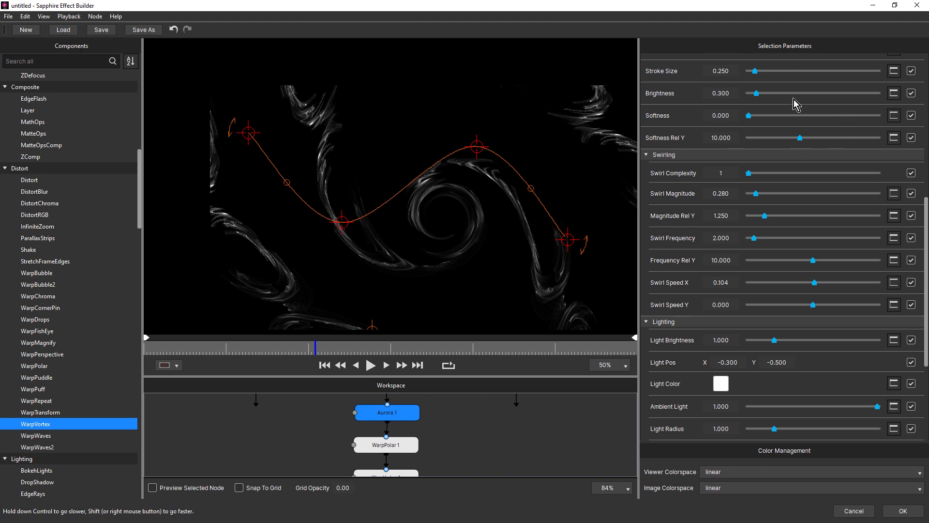
Set the Aurora node's Brightness to about 0.672, Softness to about 0.022 and Stroke Size to about 0.504.
{"action": "mouse_move", "coordinate": [756, 92]}
{"action": "left_mouse_down"}
{"action": "mouse_move", "coordinate": [766, 96]}
{"action": "mouse_move", "coordinate": [762, 117]}
{"action": "mouse_move", "coordinate": [747, 119]}
{"action": "left_mouse_up"}
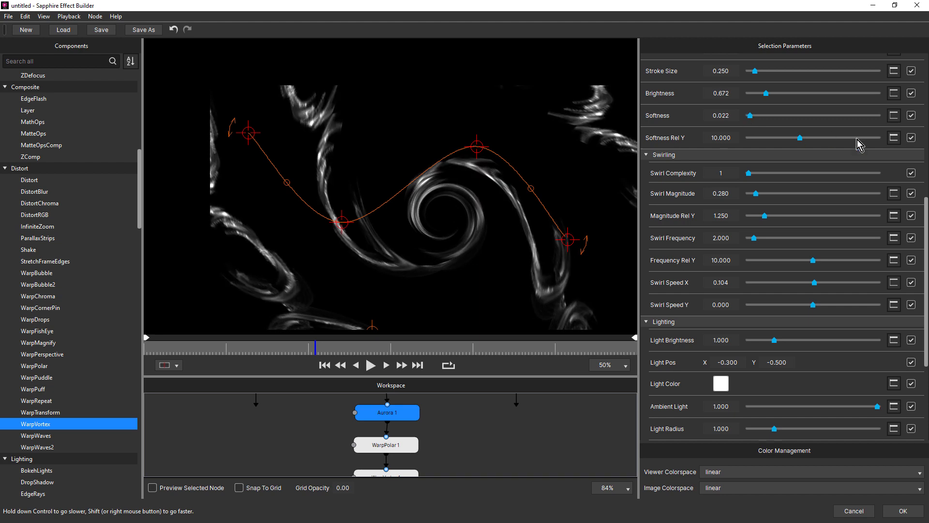
{"action": "scroll", "coordinate": [858, 140], "scroll_direction": "up", "scroll_amount": 5}
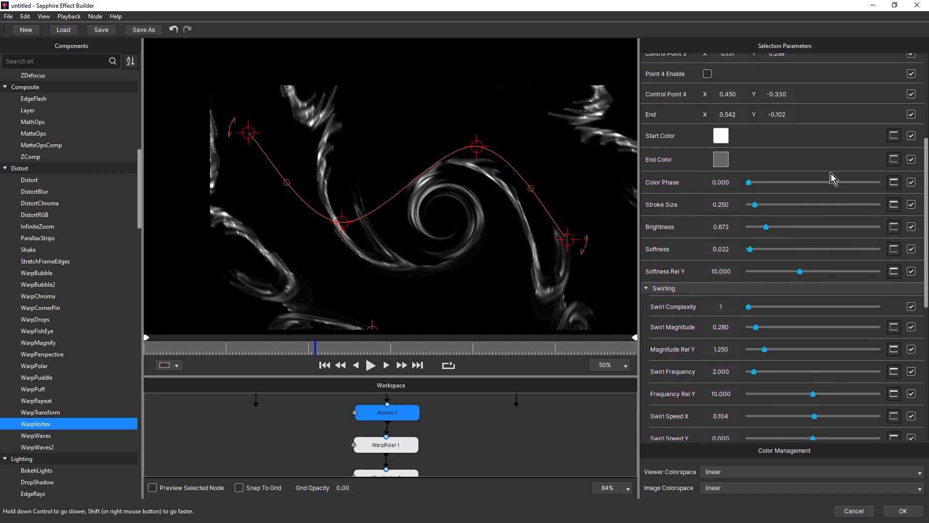
{"action": "left_click_drag", "start_coordinate": [757, 204], "coordinate": [759, 204]}
Reshape the Aurora path by moving its two middle control points and placing its End at about X 0.629, Y -0.285.
{"action": "mouse_move", "coordinate": [180, 347]}
{"action": "left_mouse_down"}
{"action": "mouse_move", "coordinate": [461, 353]}
{"action": "mouse_move", "coordinate": [226, 360]}
{"action": "mouse_move", "coordinate": [307, 363]}
{"action": "left_mouse_up"}
{"action": "left_click_drag", "start_coordinate": [343, 221], "coordinate": [323, 254]}
{"action": "left_click_drag", "start_coordinate": [477, 146], "coordinate": [420, 168]}
{"action": "left_click_drag", "start_coordinate": [568, 240], "coordinate": [588, 282]}
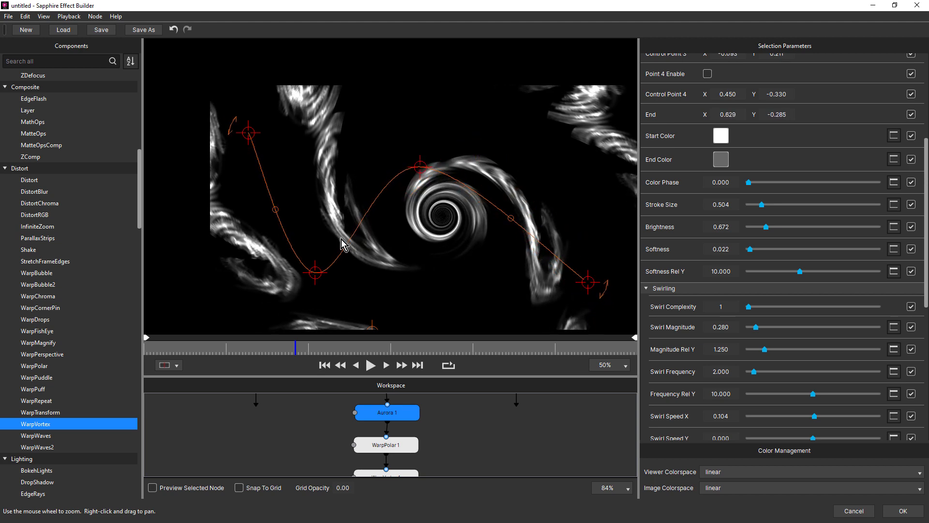
{"action": "left_click_drag", "start_coordinate": [315, 272], "coordinate": [318, 247]}
Set the WarpPolar node's Angle to about -64.00 and Outer Radius to about 0.742, trying Center X at 0.090 and undoing it.
{"action": "left_click_drag", "start_coordinate": [475, 436], "coordinate": [472, 408]}
{"action": "left_click", "coordinate": [393, 415]}
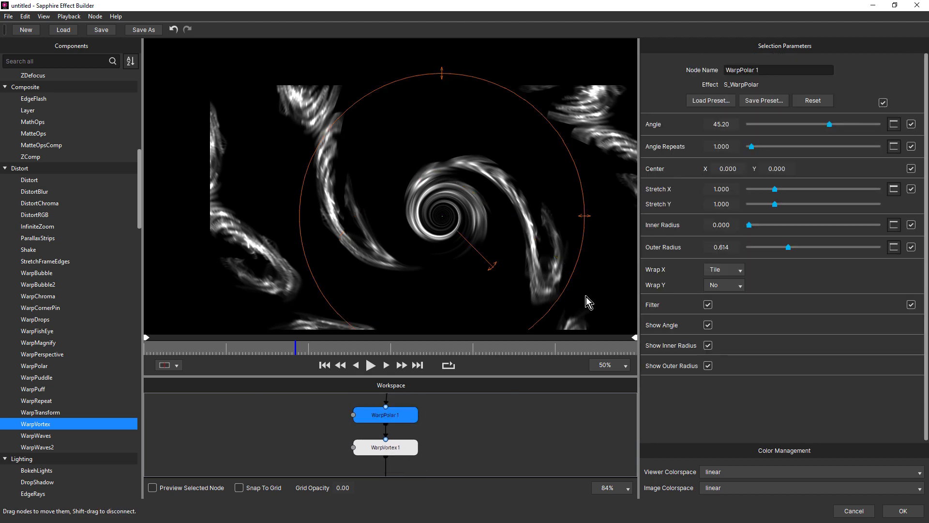
{"action": "left_click_drag", "start_coordinate": [832, 127], "coordinate": [753, 135]}
{"action": "left_click_drag", "start_coordinate": [750, 138], "coordinate": [794, 144]}
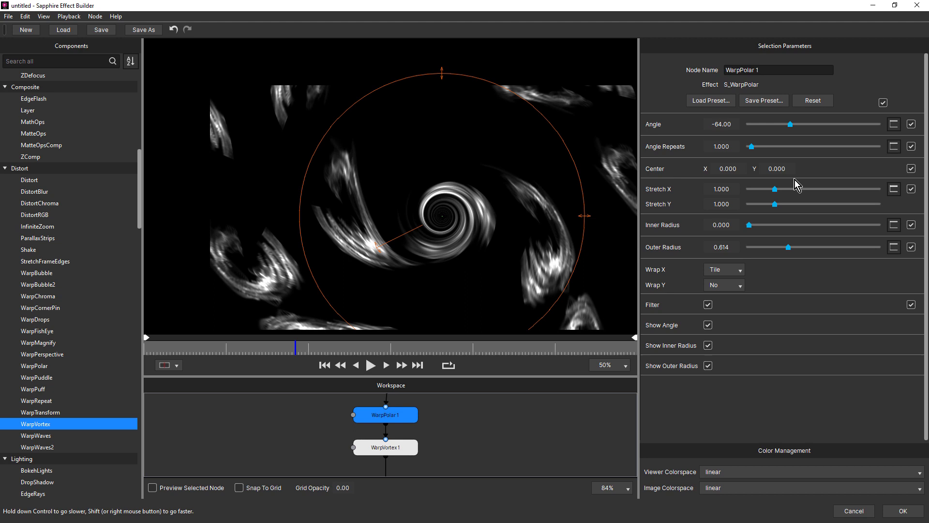
{"action": "mouse_move", "coordinate": [724, 171]}
{"action": "left_mouse_down"}
{"action": "mouse_move", "coordinate": [763, 171]}
{"action": "mouse_move", "coordinate": [727, 172]}
{"action": "left_mouse_up"}
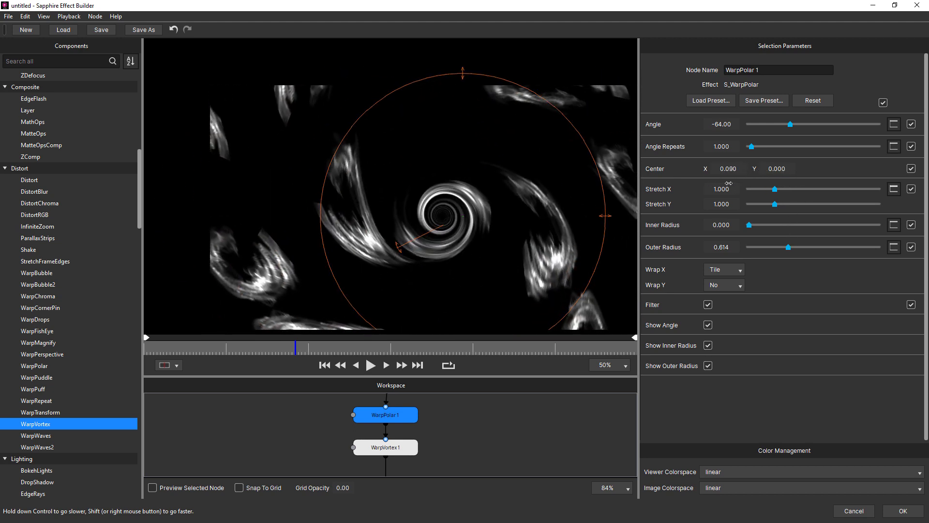
{"action": "key", "text": "ctrl+z"}
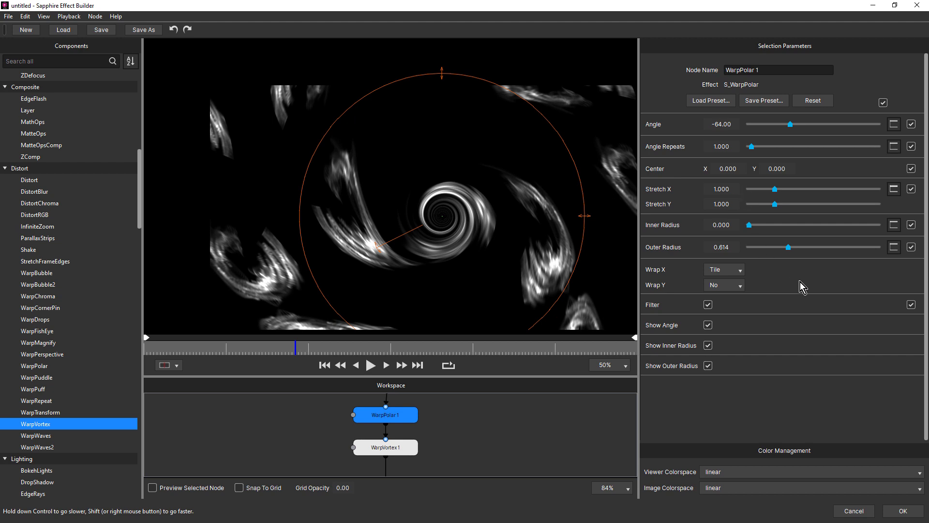
{"action": "mouse_move", "coordinate": [788, 258]}
{"action": "left_mouse_down"}
{"action": "mouse_move", "coordinate": [811, 251]}
{"action": "mouse_move", "coordinate": [783, 258]}
{"action": "mouse_move", "coordinate": [799, 257]}
{"action": "left_mouse_up"}
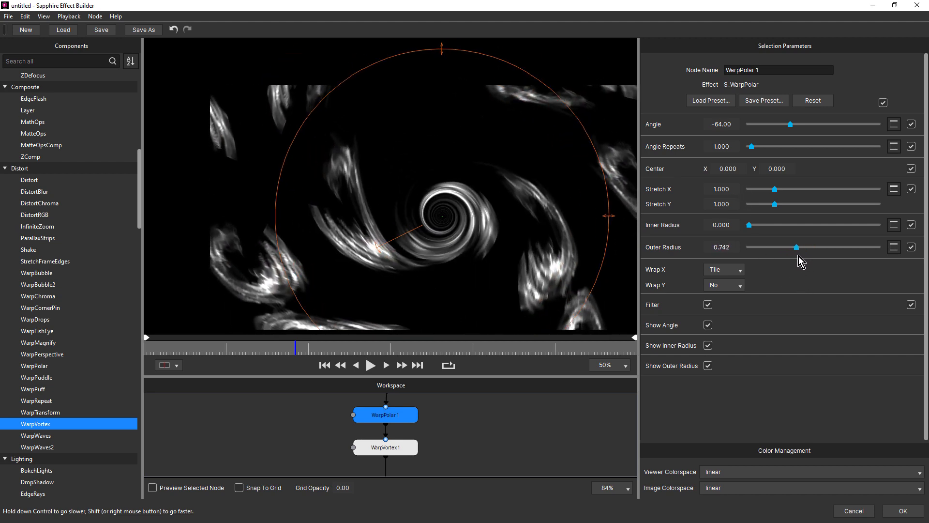
Try the WarpVortex node's Vortex Start at about 2.60 and adjust its Angle Offset.
{"action": "left_click", "coordinate": [385, 449]}
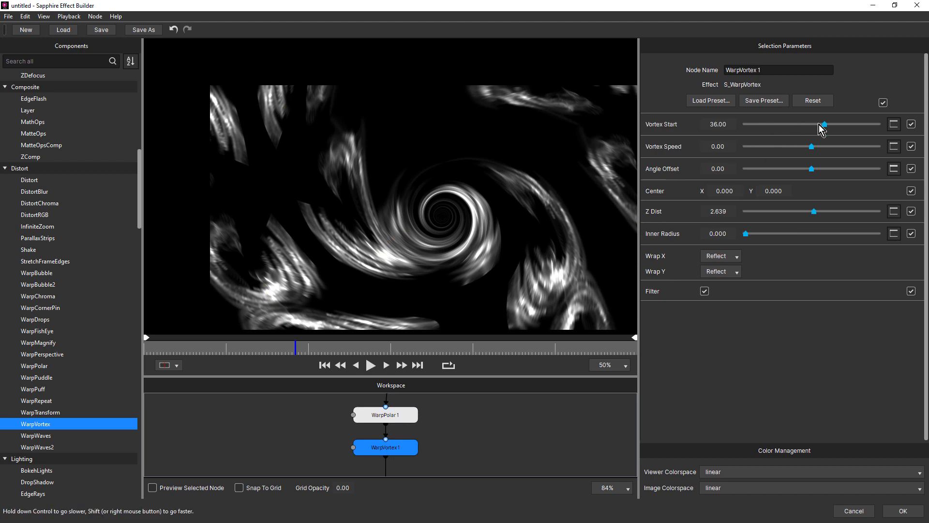
{"action": "mouse_move", "coordinate": [821, 126]}
{"action": "left_mouse_down"}
{"action": "mouse_move", "coordinate": [783, 141]}
{"action": "mouse_move", "coordinate": [814, 137]}
{"action": "left_mouse_up"}
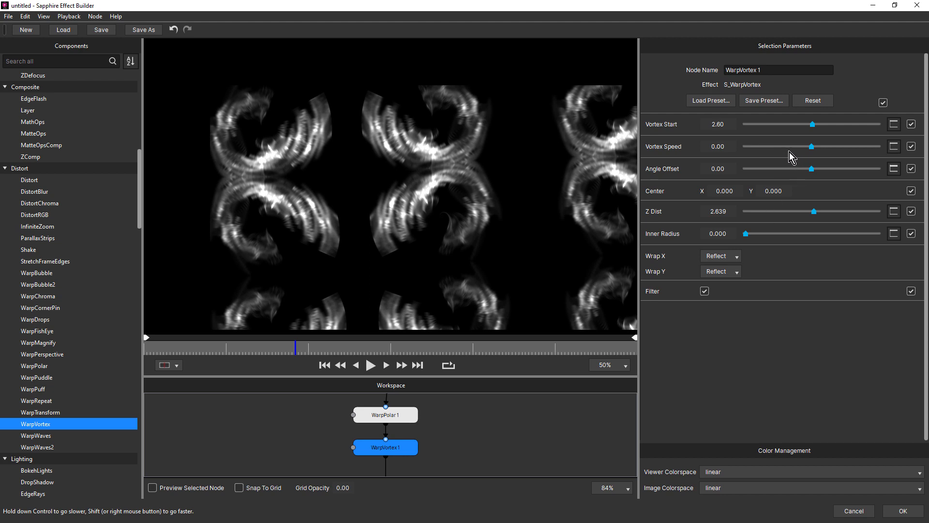
{"action": "left_click_drag", "start_coordinate": [811, 170], "coordinate": [805, 167]}
Undo the recent WarpVortex, WarpPolar and Aurora adjustments, and delete the WarpVortex node.
{"action": "key", "text": "ctrl+z"}
{"action": "key", "text": "ctrl+z"}
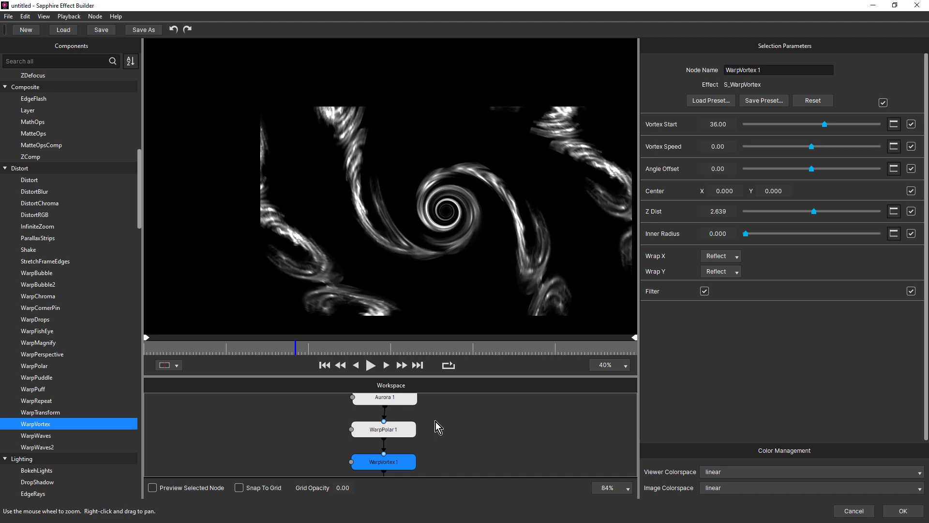
{"action": "key", "text": "ctrl+z"}
{"action": "key", "text": "ctrl+z"}
{"action": "key", "text": "ctrl+z"}
{"action": "key", "text": "ctrl+z"}
{"action": "key", "text": "ctrl+z"}
{"action": "key", "text": "ctrl+z"}
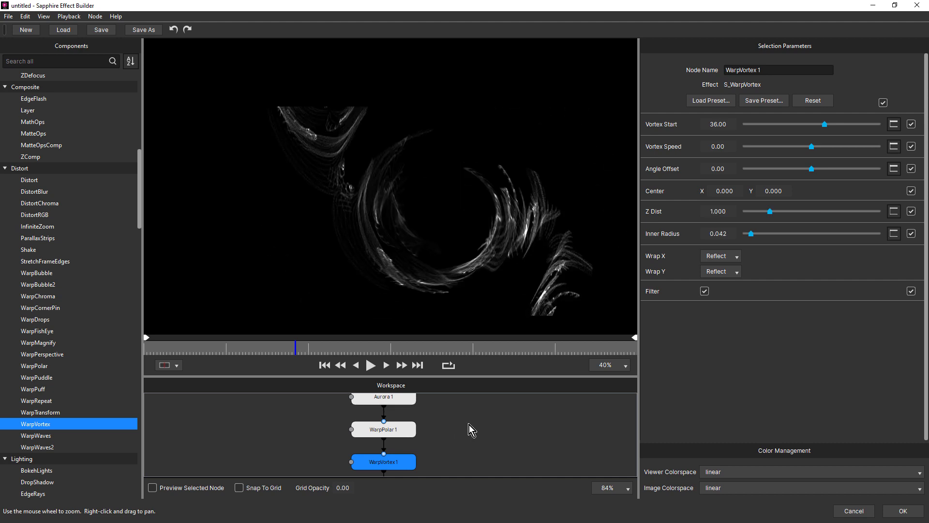
{"action": "key", "text": "Delete"}
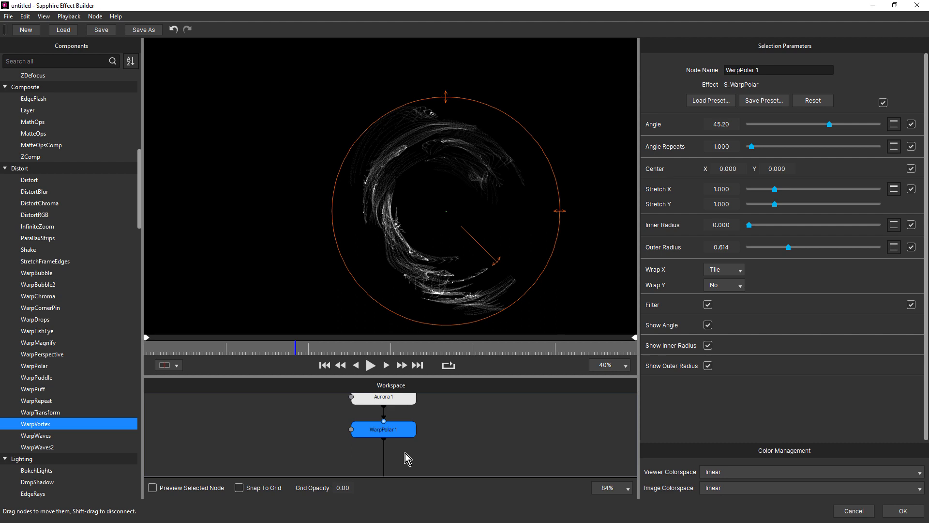
Add a WarpWaves node with Frequency at about 4.755 and place it between the Aurora and WarpPolar nodes.
{"action": "mouse_move", "coordinate": [307, 347]}
{"action": "left_mouse_down"}
{"action": "mouse_move", "coordinate": [289, 356]}
{"action": "mouse_move", "coordinate": [302, 358]}
{"action": "left_mouse_up"}
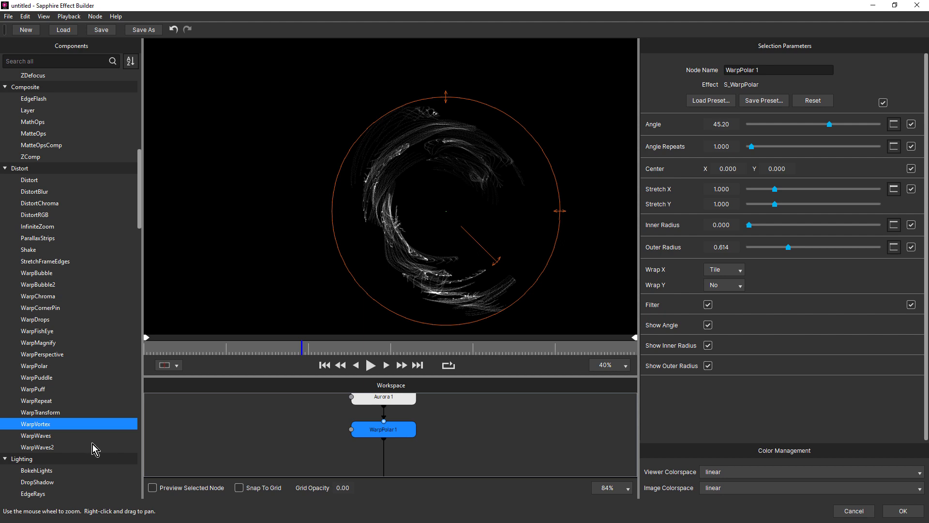
{"action": "left_click", "coordinate": [46, 437]}
{"action": "double_click", "coordinate": [45, 438]}
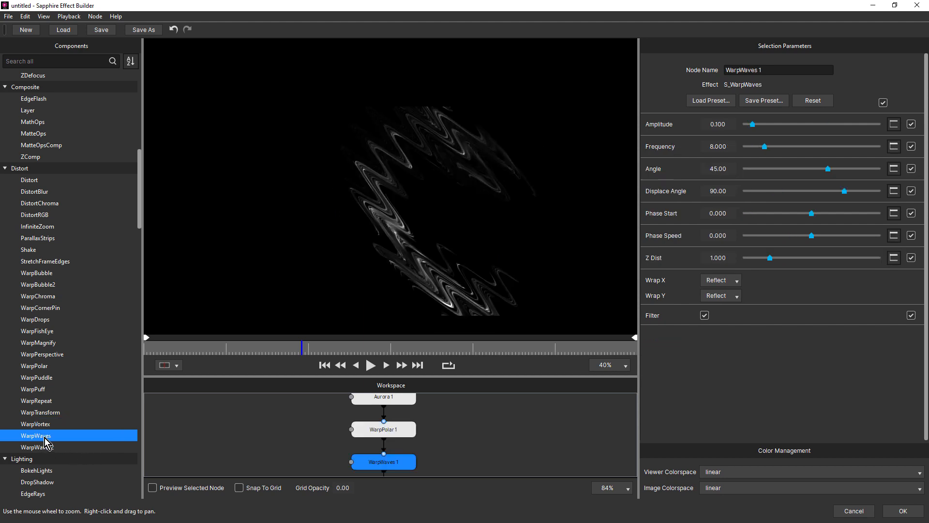
{"action": "left_click_drag", "start_coordinate": [771, 149], "coordinate": [753, 161]}
{"action": "left_click_drag", "start_coordinate": [396, 466], "coordinate": [394, 402]}
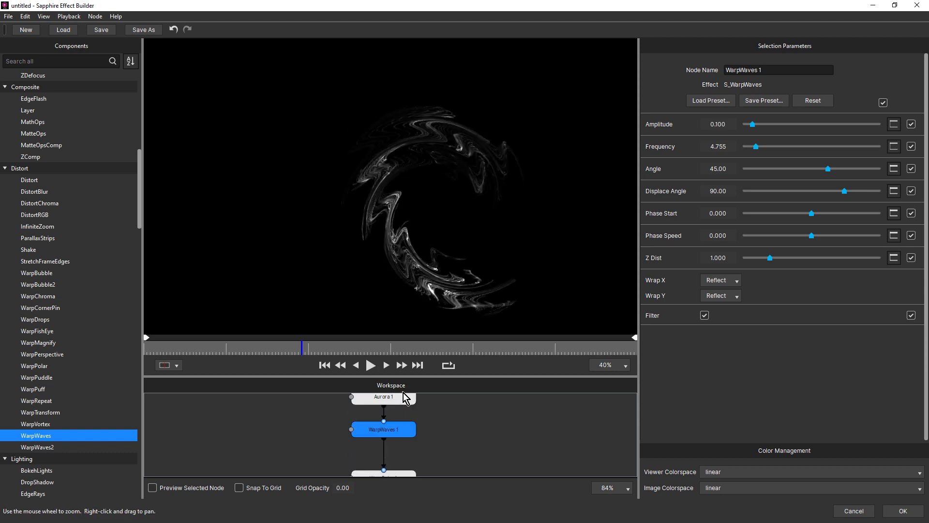
{"action": "left_click", "coordinate": [309, 347]}
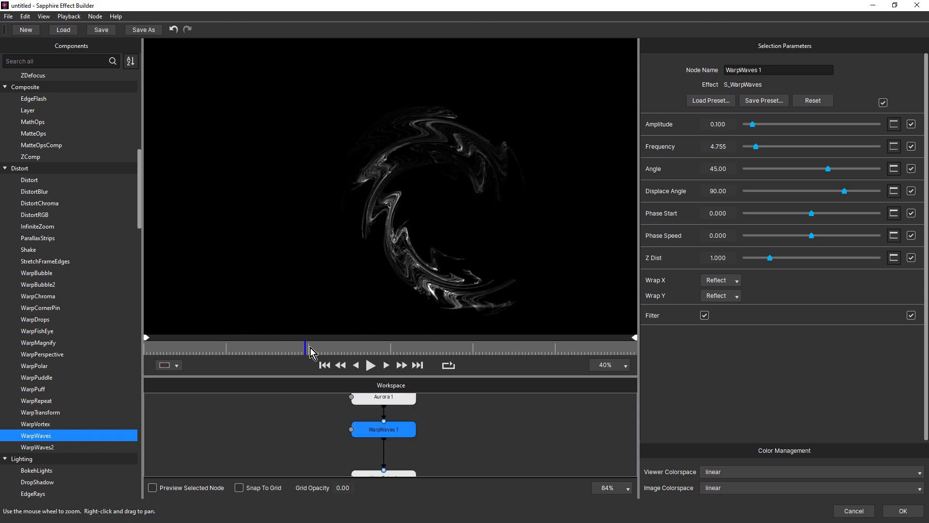
{"action": "scroll", "coordinate": [443, 230], "scroll_direction": "up", "scroll_amount": 1}
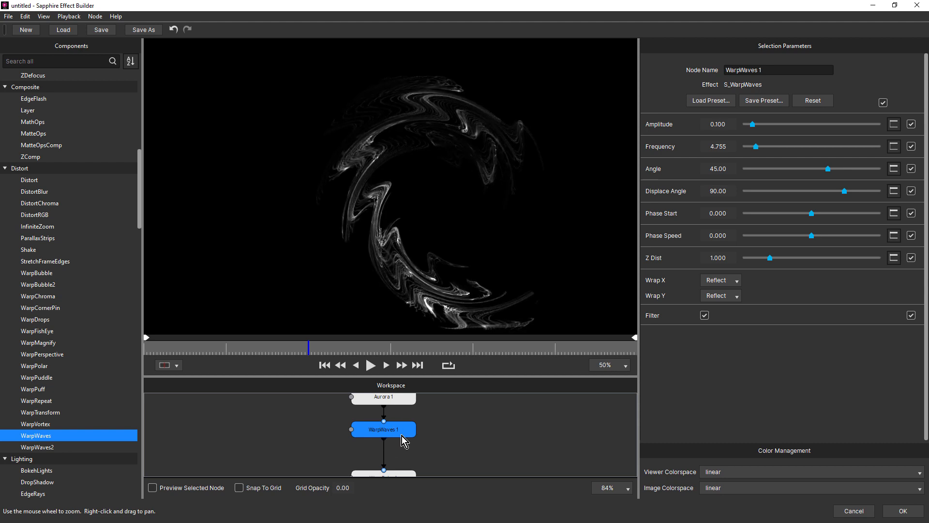
Set the WarpWaves node's Frequency to about 2.252 and Amplitude to about 0.606, and preview other frames.
{"action": "left_click_drag", "start_coordinate": [754, 150], "coordinate": [748, 152]}
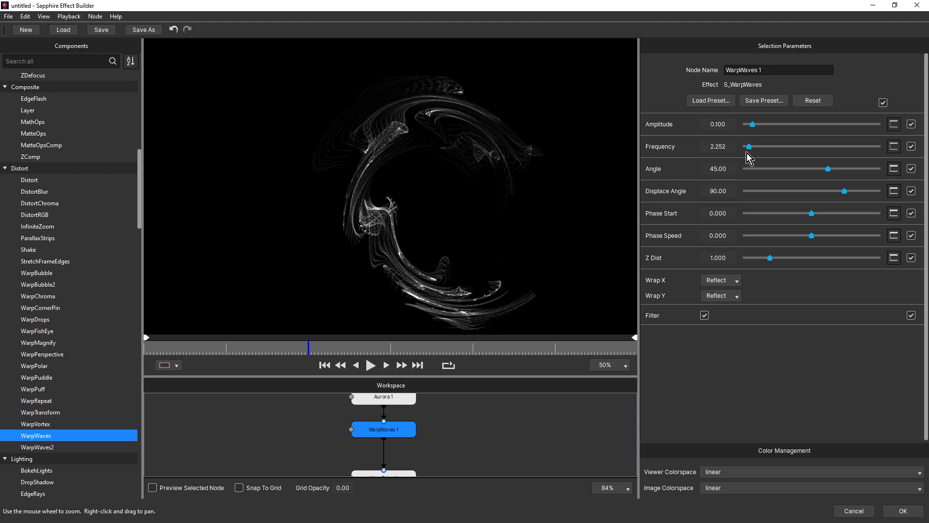
{"action": "left_click", "coordinate": [754, 127]}
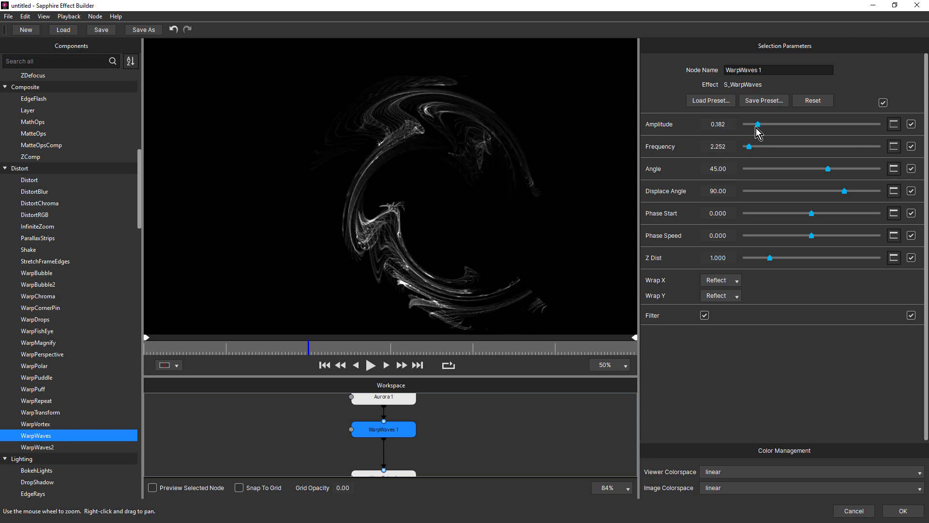
{"action": "left_click_drag", "start_coordinate": [744, 137], "coordinate": [784, 153]}
{"action": "left_click_drag", "start_coordinate": [308, 349], "coordinate": [472, 349]}
Set the WarpWaves node's Displace Angle to about 77.50 and Amplitude to about 0.044.
{"action": "left_click_drag", "start_coordinate": [845, 191], "coordinate": [841, 210]}
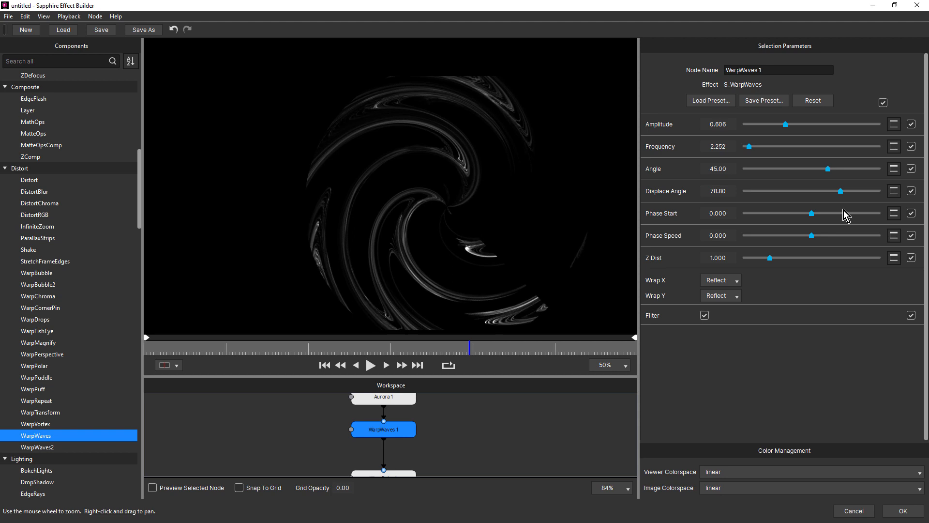
{"action": "left_click_drag", "start_coordinate": [179, 353], "coordinate": [385, 341]}
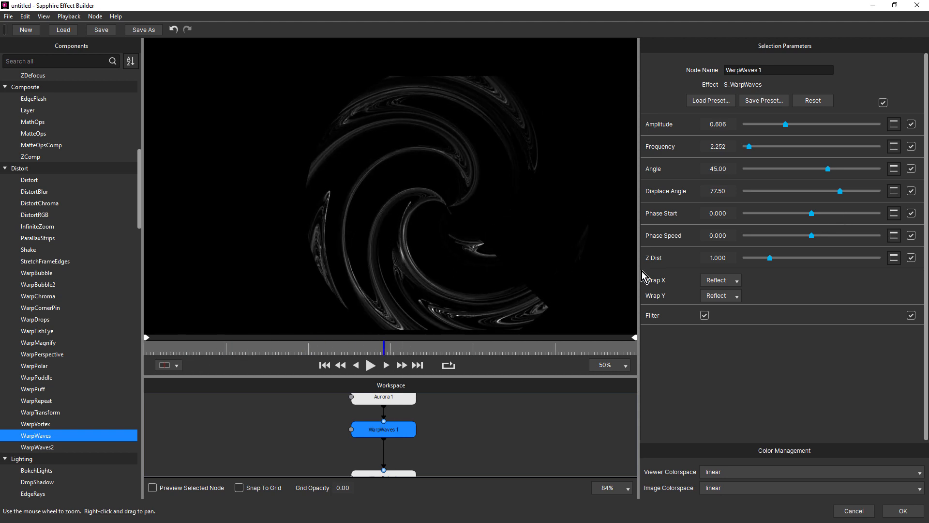
{"action": "left_click_drag", "start_coordinate": [786, 125], "coordinate": [746, 144]}
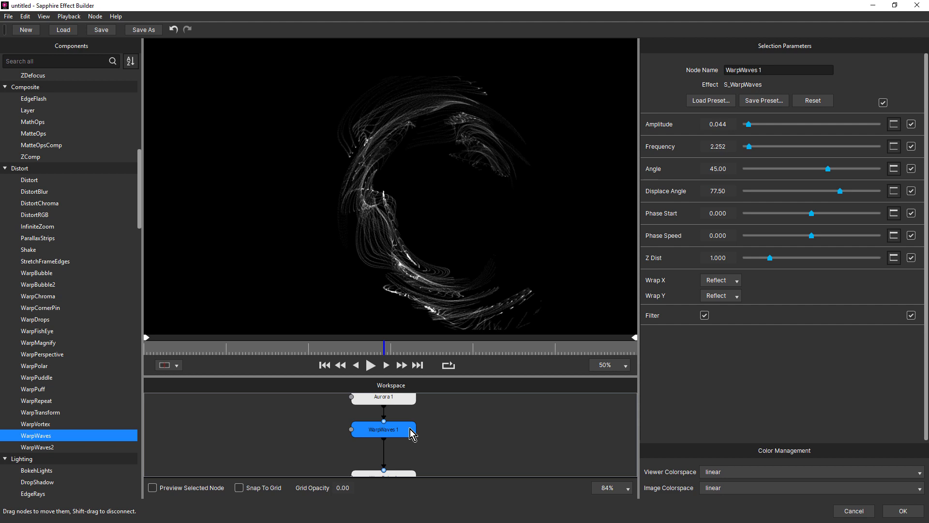
Replace the WarpWaves node with a WarpPuff node after Aurora, set its Amount to about -2.044 and preview other frames.
{"action": "key", "text": "Delete"}
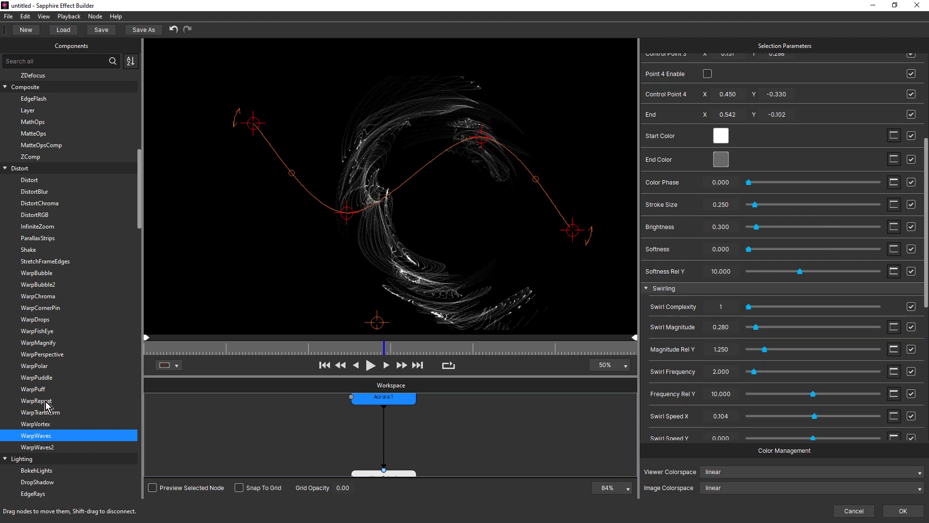
{"action": "left_click", "coordinate": [34, 390]}
{"action": "double_click", "coordinate": [38, 390]}
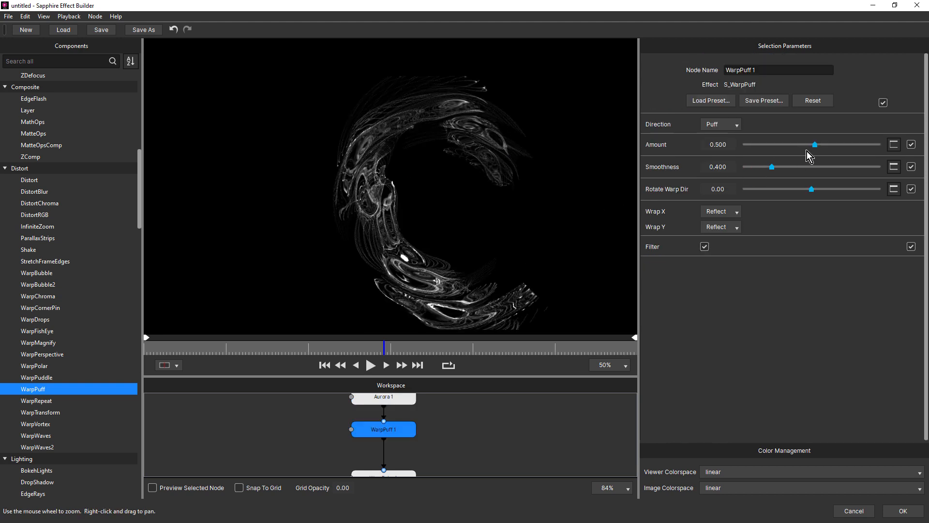
{"action": "mouse_move", "coordinate": [814, 145]}
{"action": "left_mouse_down"}
{"action": "mouse_move", "coordinate": [829, 145]}
{"action": "mouse_move", "coordinate": [800, 156]}
{"action": "left_mouse_up"}
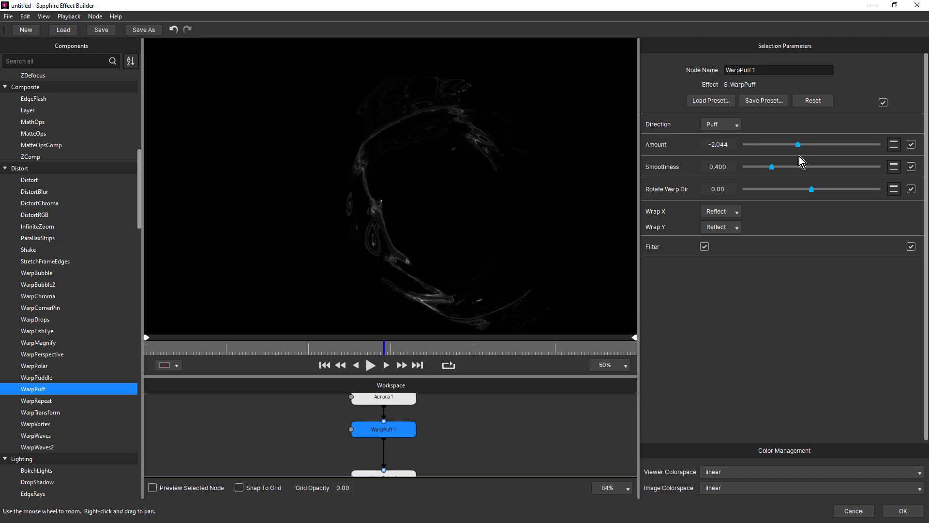
{"action": "left_click_drag", "start_coordinate": [189, 354], "coordinate": [428, 344]}
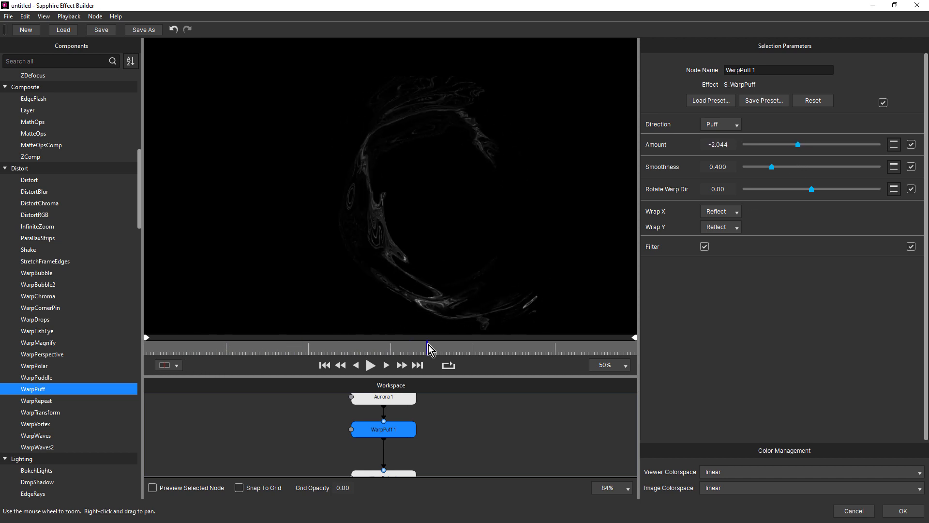
Set the Aurora node's Brightness to about 0.933 and scrub through the animation.
{"action": "left_click", "coordinate": [396, 400]}
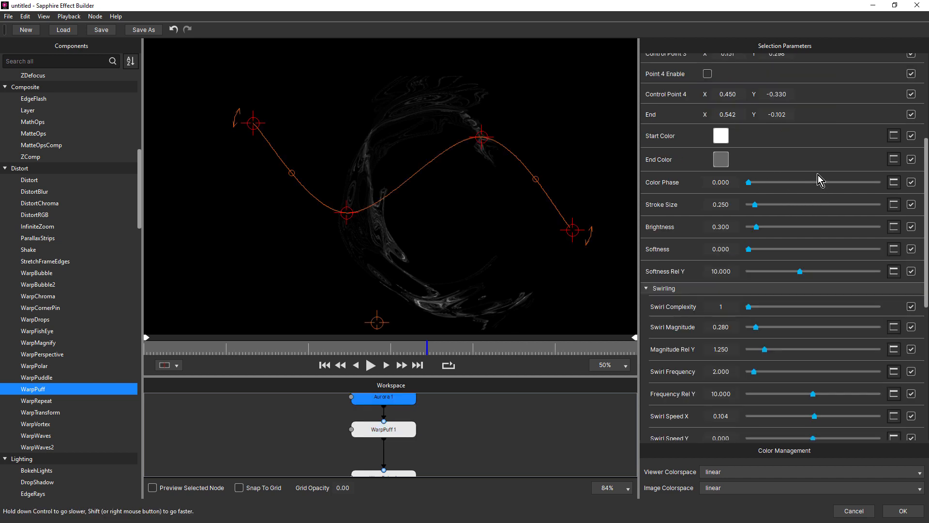
{"action": "left_click_drag", "start_coordinate": [757, 228], "coordinate": [771, 234]}
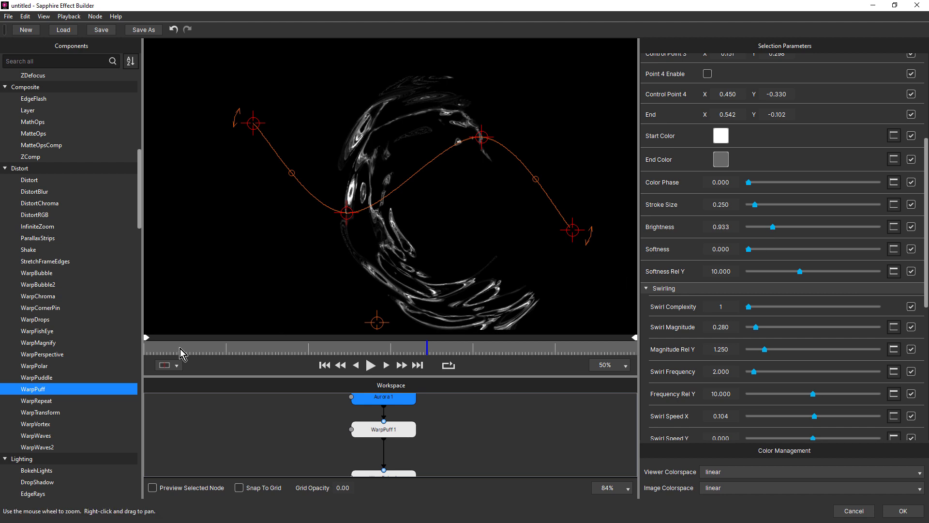
{"action": "left_click", "coordinate": [216, 349]}
{"action": "left_click_drag", "start_coordinate": [231, 352], "coordinate": [388, 350]}
Reshape the Aurora path by moving its two middle control points, set Stroke Size to about 0.541 and preview other frames.
{"action": "left_click_drag", "start_coordinate": [348, 214], "coordinate": [306, 256]}
{"action": "left_click_drag", "start_coordinate": [481, 139], "coordinate": [521, 130]}
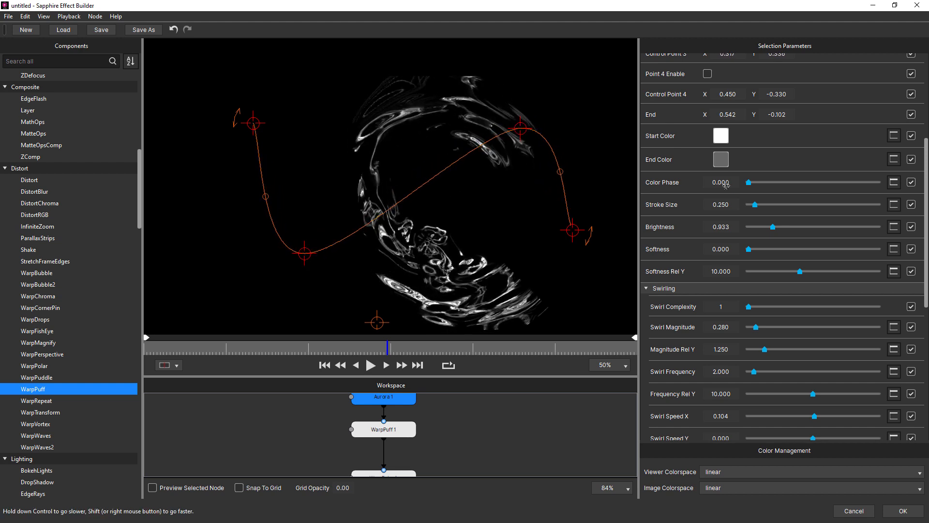
{"action": "left_click_drag", "start_coordinate": [754, 204], "coordinate": [759, 208]}
{"action": "mouse_move", "coordinate": [521, 129]}
{"action": "left_mouse_down"}
{"action": "mouse_move", "coordinate": [506, 171]}
{"action": "mouse_move", "coordinate": [503, 164]}
{"action": "left_mouse_up"}
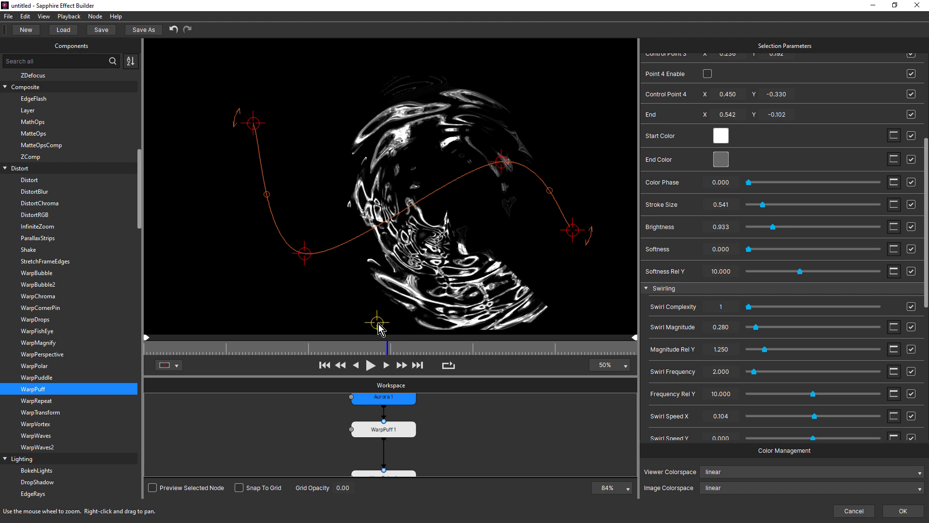
{"action": "left_click_drag", "start_coordinate": [243, 354], "coordinate": [428, 354]}
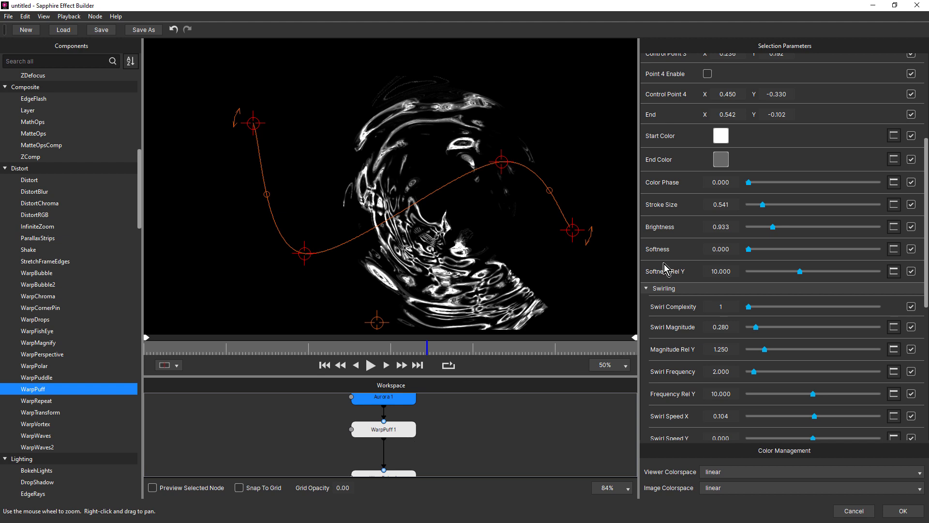
Try the WarpPolar node between Aurora and WarpPuff, give the node workspace more height and preview other frames.
{"action": "left_click_drag", "start_coordinate": [428, 445], "coordinate": [425, 411]}
{"action": "left_click", "coordinate": [384, 446]}
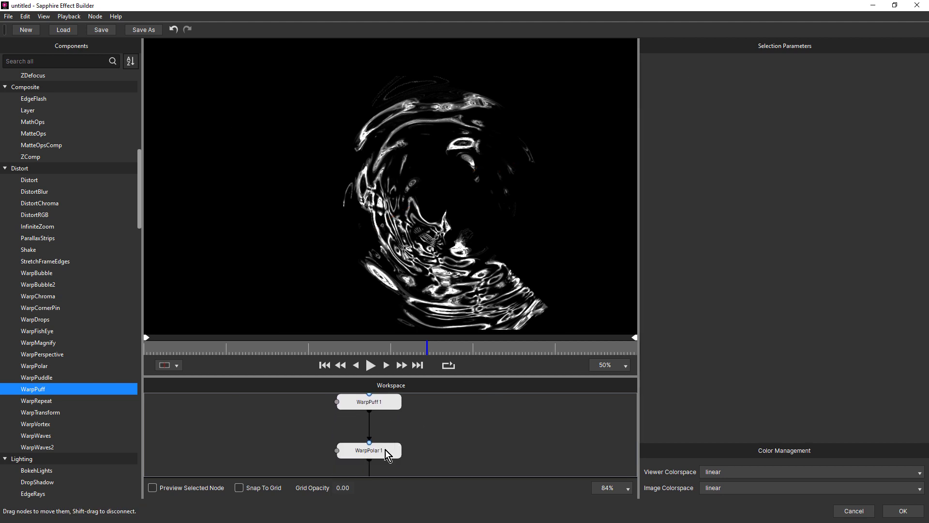
{"action": "left_click", "coordinate": [386, 449]}
{"action": "left_click_drag", "start_coordinate": [397, 377], "coordinate": [403, 323]}
{"action": "left_click_drag", "start_coordinate": [381, 426], "coordinate": [380, 352]}
{"action": "left_click", "coordinate": [207, 294]}
{"action": "left_click_drag", "start_coordinate": [215, 292], "coordinate": [254, 331]}
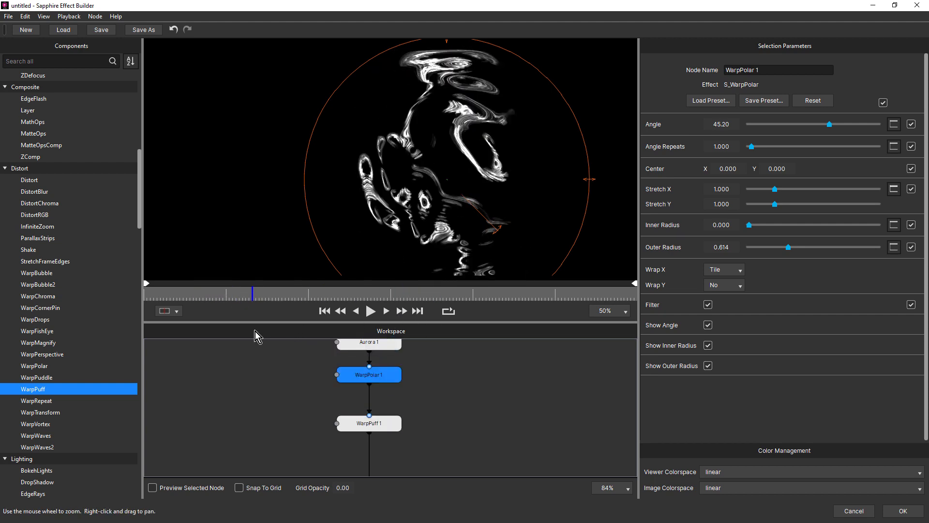
Try WarpPuff with an Amount of about -0.657, and replace it with a WarpPuddle node after WarpPolar.
{"action": "left_click", "coordinate": [382, 422]}
{"action": "mouse_move", "coordinate": [801, 144]}
{"action": "left_mouse_down"}
{"action": "mouse_move", "coordinate": [773, 149]}
{"action": "mouse_move", "coordinate": [820, 152]}
{"action": "mouse_move", "coordinate": [808, 157]}
{"action": "left_mouse_up"}
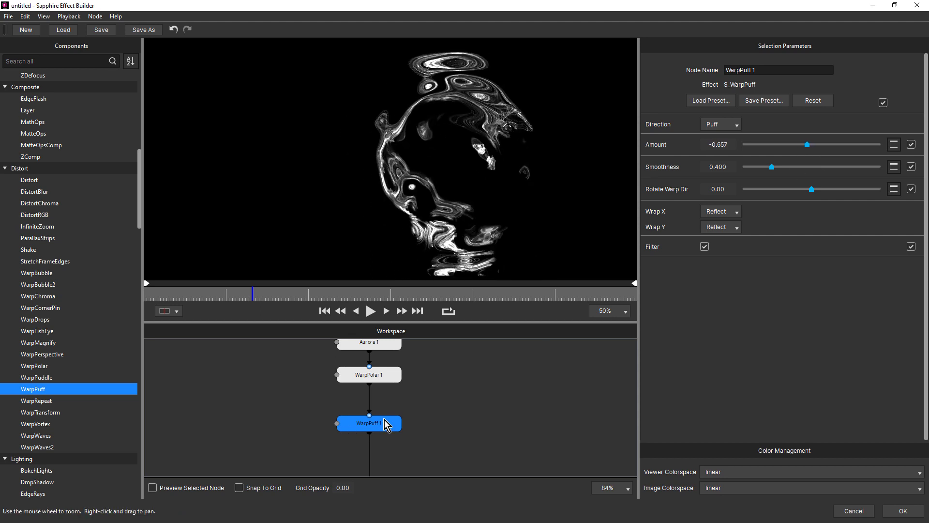
{"action": "key", "text": "Delete"}
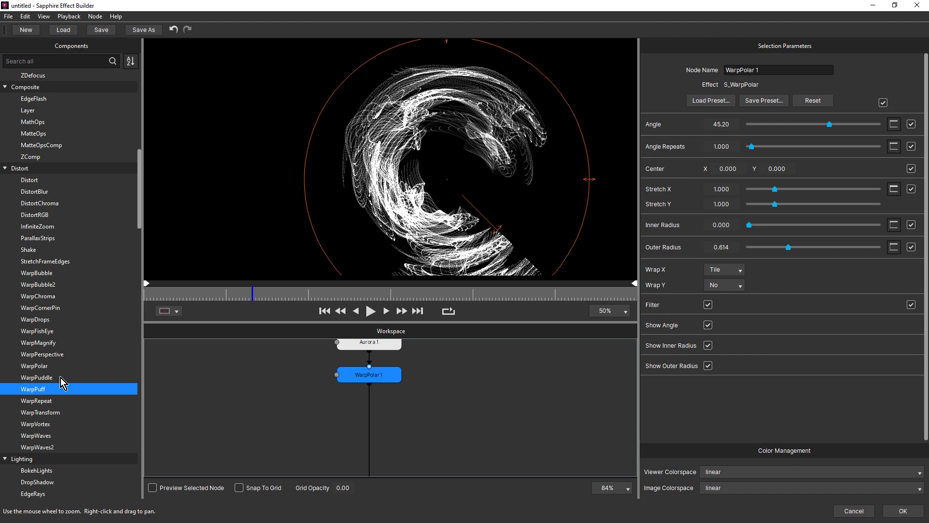
{"action": "left_click", "coordinate": [48, 378]}
{"action": "double_click", "coordinate": [47, 378]}
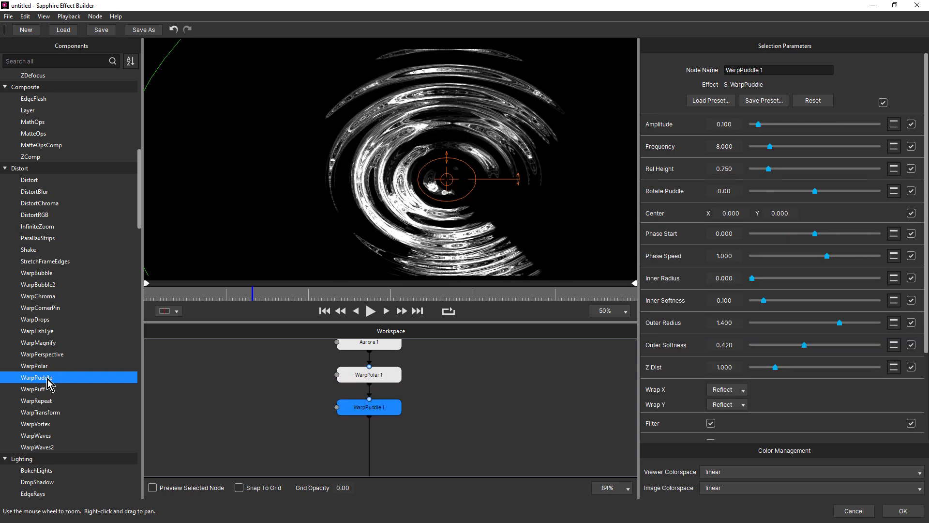
Undo the WarpPuddle addition and the earlier edits back to the order Aurora, WarpPuff, WarpPolar.
{"action": "key", "text": "ctrl+z"}
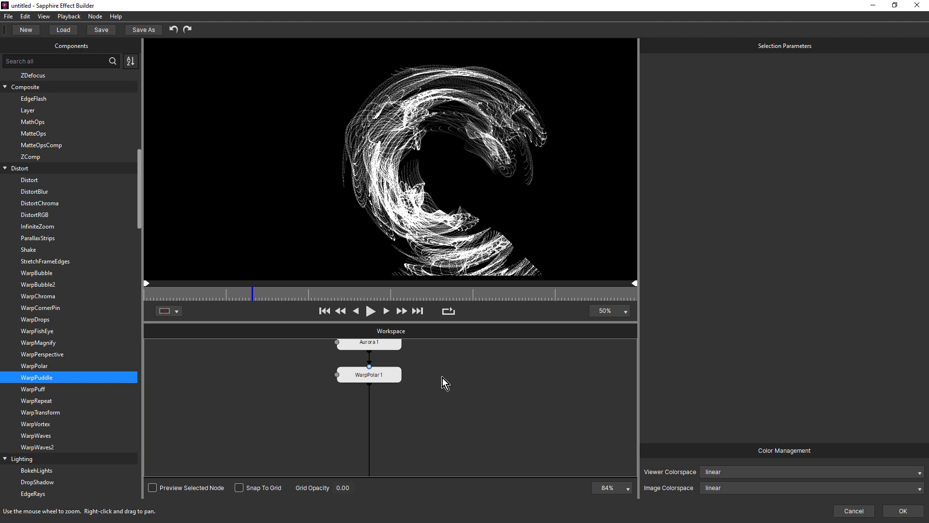
{"action": "key", "text": "ctrl+z"}
{"action": "key", "text": "ctrl+z"}
{"action": "key", "text": "ctrl+z"}
{"action": "key", "text": "ctrl+z"}
{"action": "key", "text": "ctrl+z"}
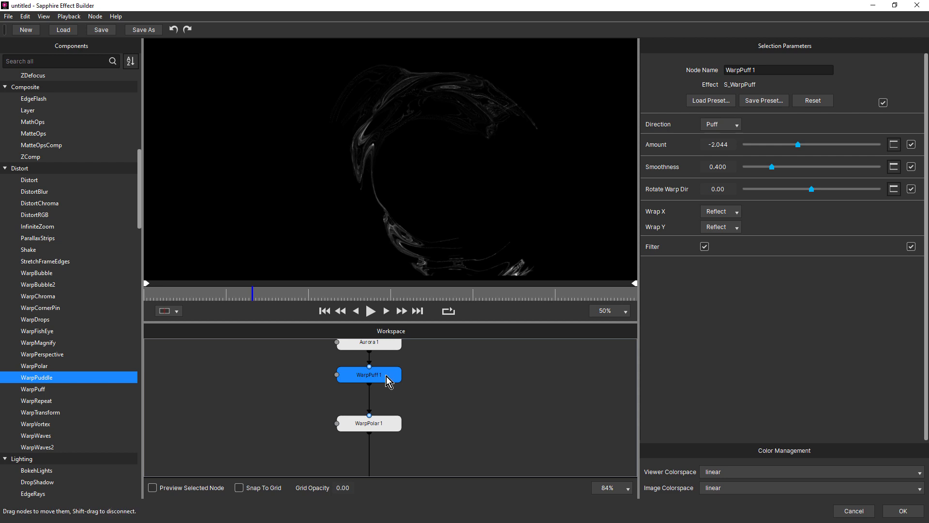
Delete the WarpPuff node between Aurora and WarpPolar and preview other frames.
{"action": "key", "text": "Delete"}
{"action": "left_click_drag", "start_coordinate": [276, 292], "coordinate": [311, 292]}
{"action": "mouse_move", "coordinate": [430, 405]}
{"action": "left_mouse_down"}
{"action": "mouse_move", "coordinate": [429, 385]}
{"action": "mouse_move", "coordinate": [424, 415]}
{"action": "left_mouse_up"}
{"action": "left_click_drag", "start_coordinate": [380, 434], "coordinate": [380, 394]}
{"action": "left_click_drag", "start_coordinate": [441, 411], "coordinate": [440, 380]}
Search the components for "mo" and add a BlurMotion node after WarpPolar.
{"action": "left_click", "coordinate": [369, 367]}
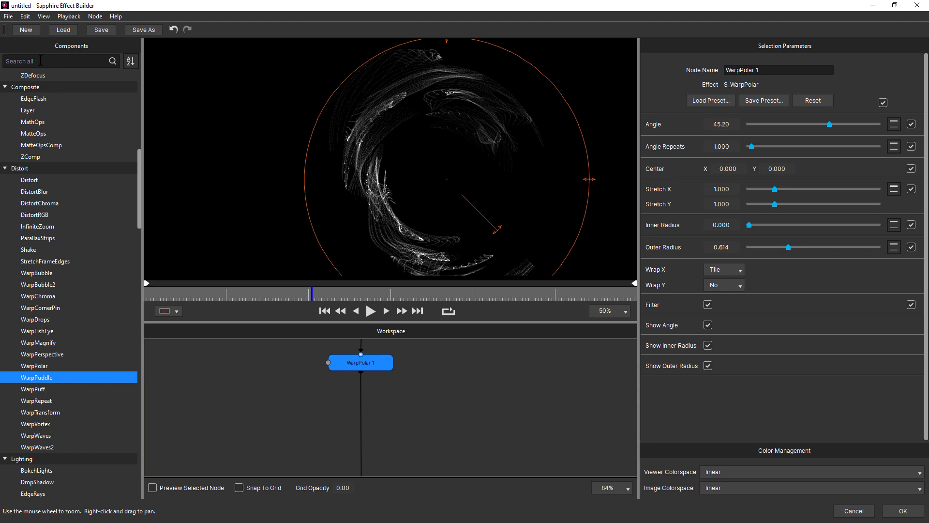
{"action": "left_click", "coordinate": [41, 60]}
{"action": "type", "text": "mo"}
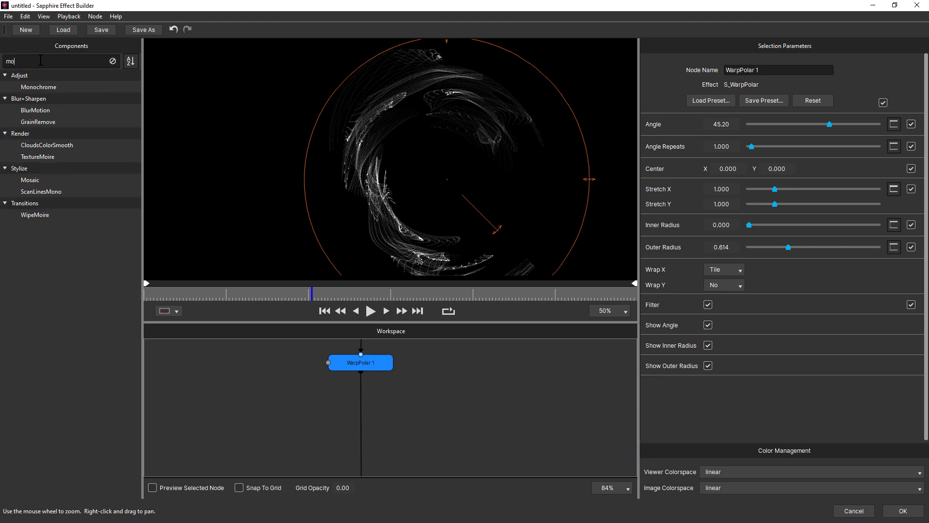
{"action": "left_click", "coordinate": [40, 113]}
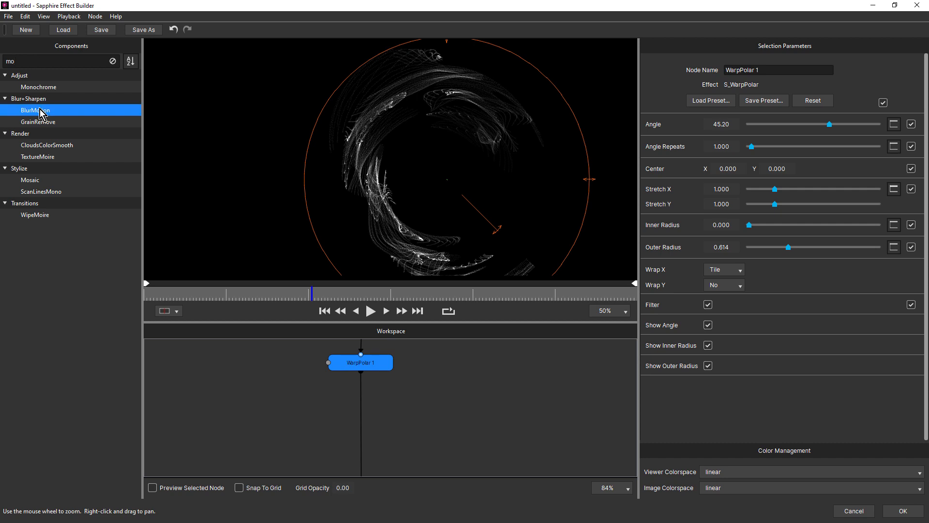
{"action": "double_click", "coordinate": [40, 113]}
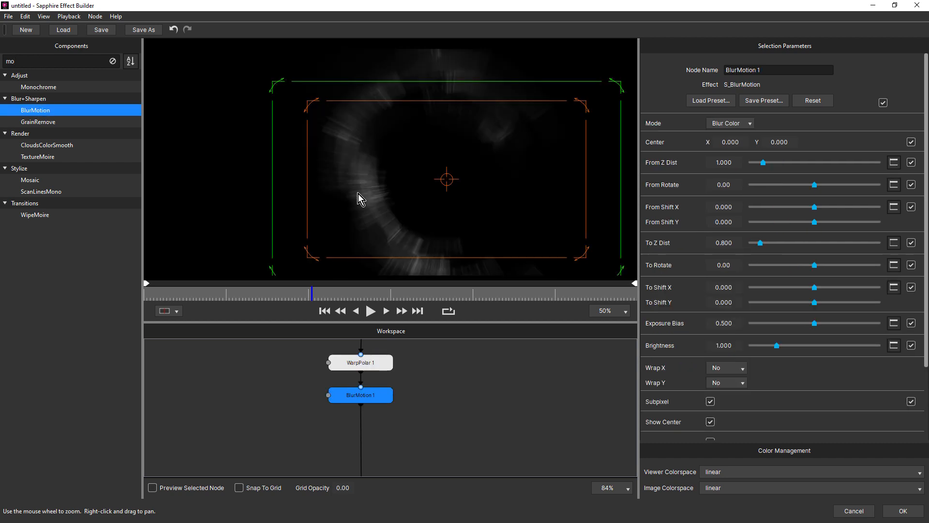
Set the BlurMotion node's From Z Dist to about 0.591, From Rotate to about -11.70 and Exposure Bias to about 0.324.
{"action": "mouse_move", "coordinate": [762, 164]}
{"action": "left_mouse_down"}
{"action": "mouse_move", "coordinate": [777, 166]}
{"action": "mouse_move", "coordinate": [756, 178]}
{"action": "left_mouse_up"}
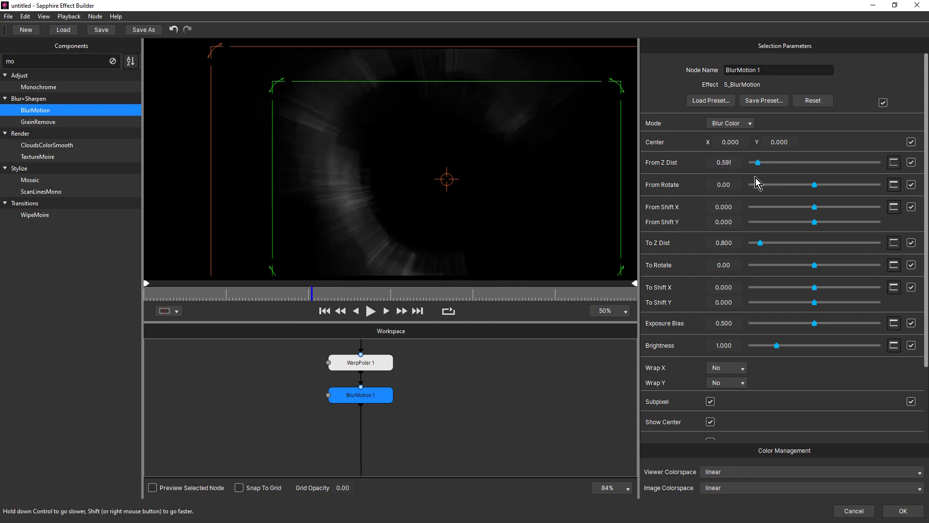
{"action": "left_click_drag", "start_coordinate": [219, 293], "coordinate": [299, 311]}
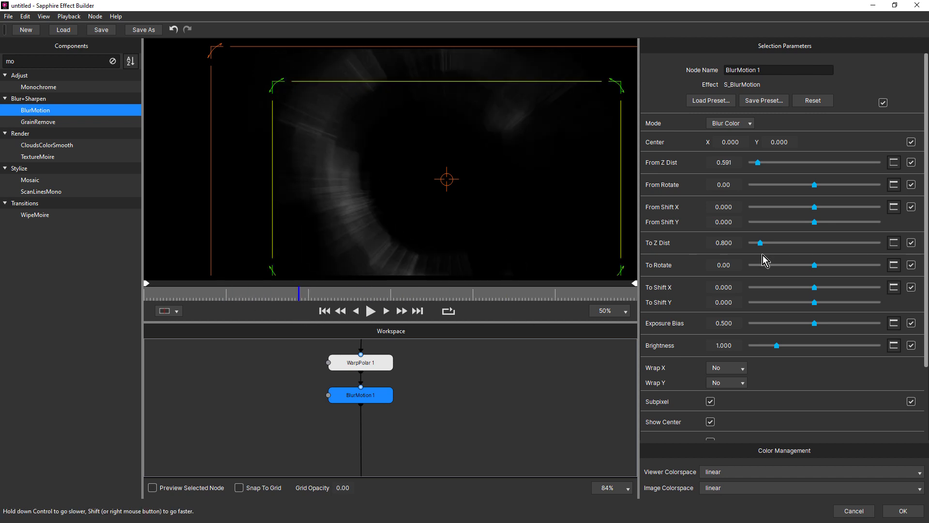
{"action": "mouse_move", "coordinate": [815, 186]}
{"action": "left_mouse_down"}
{"action": "mouse_move", "coordinate": [837, 191]}
{"action": "mouse_move", "coordinate": [806, 199]}
{"action": "left_mouse_up"}
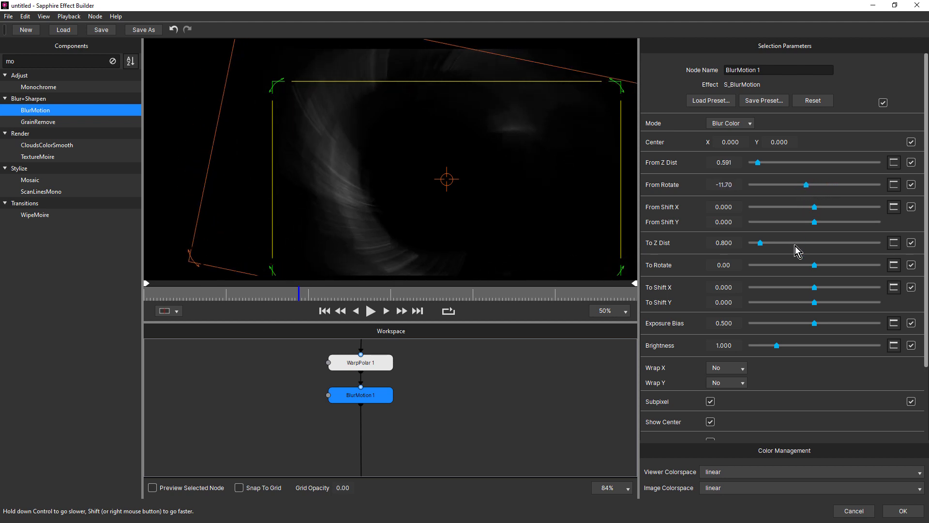
{"action": "left_click_drag", "start_coordinate": [838, 331], "coordinate": [794, 343]}
Move the BlurMotion node farther below WarpPolar and enlarge the node workspace.
{"action": "left_click_drag", "start_coordinate": [423, 376], "coordinate": [400, 412]}
{"action": "left_click_drag", "start_coordinate": [355, 431], "coordinate": [362, 447]}
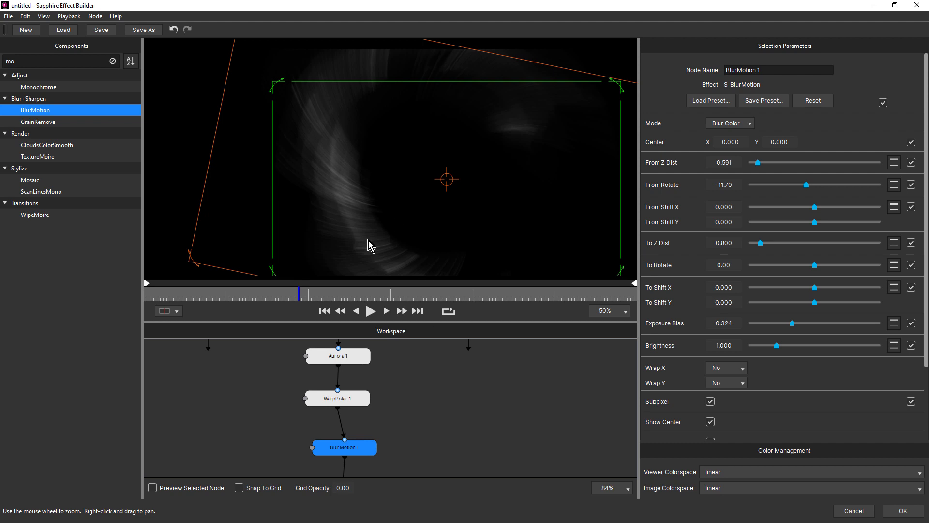
{"action": "left_click", "coordinate": [438, 425]}
{"action": "mouse_move", "coordinate": [438, 426]}
{"action": "left_mouse_down"}
{"action": "mouse_move", "coordinate": [434, 417]}
{"action": "mouse_move", "coordinate": [449, 434]}
{"action": "mouse_move", "coordinate": [435, 443]}
{"action": "left_mouse_up"}
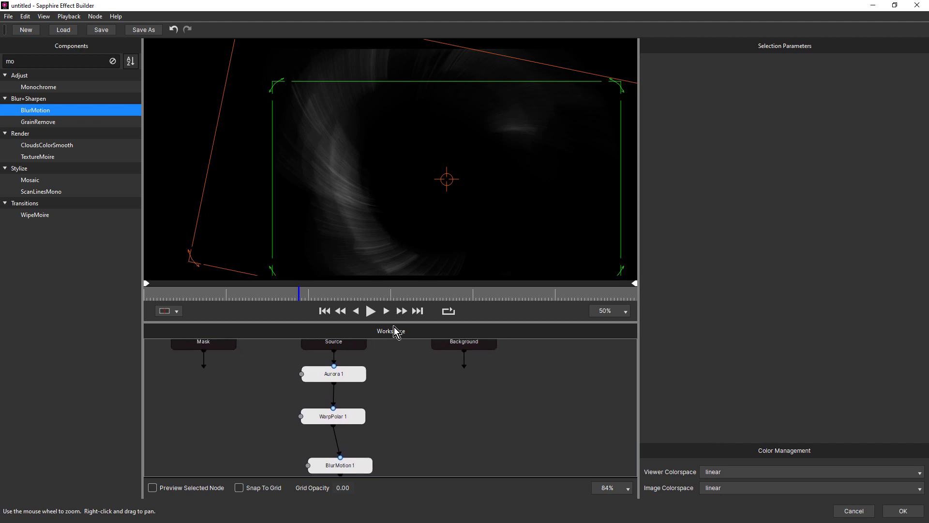
{"action": "left_click_drag", "start_coordinate": [393, 321], "coordinate": [395, 223]}
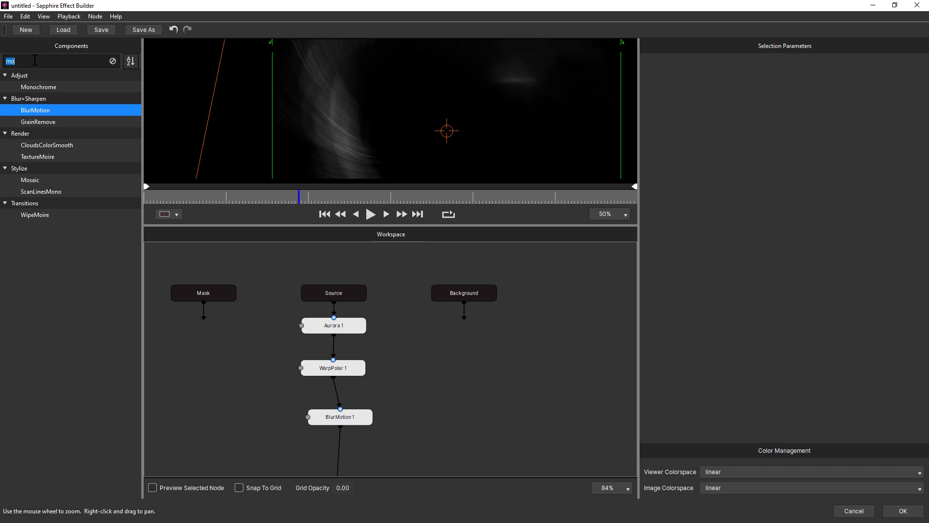
Search the components for "layer" and add a Layer node directly after WarpPolar.
{"action": "type", "text": "layer"}
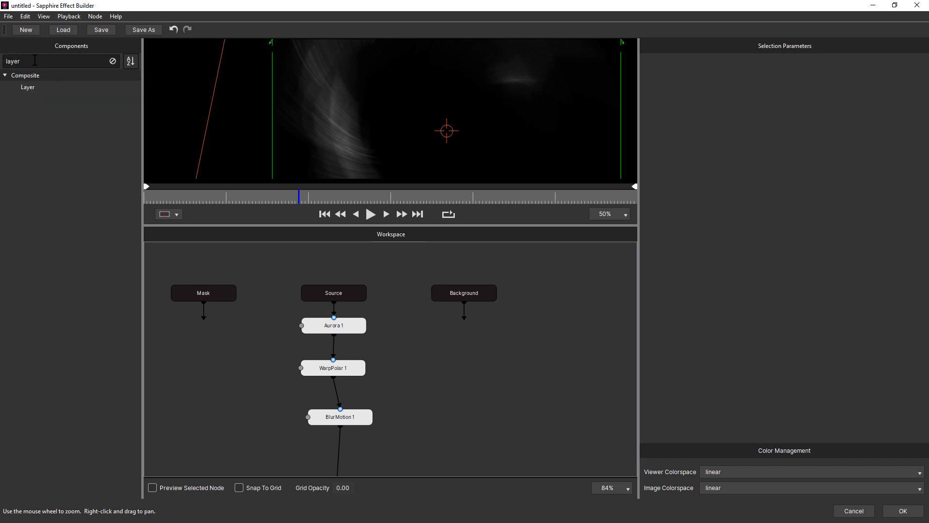
{"action": "left_click", "coordinate": [344, 418]}
{"action": "left_click_drag", "start_coordinate": [422, 394], "coordinate": [426, 343]}
{"action": "left_click", "coordinate": [365, 322]}
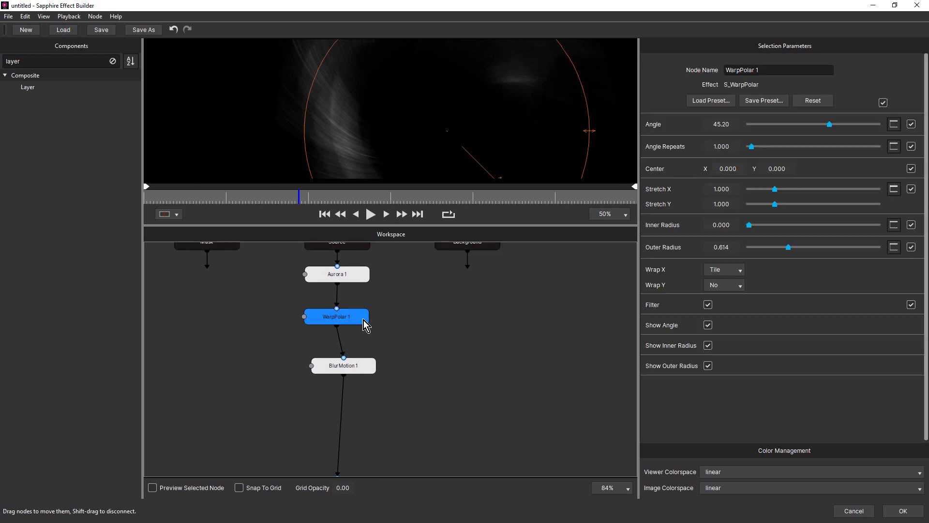
{"action": "left_click", "coordinate": [29, 88]}
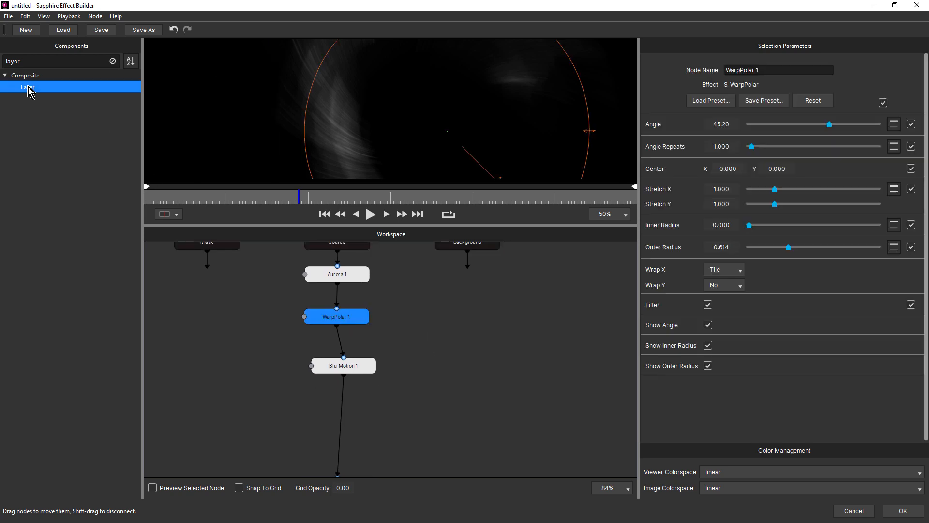
{"action": "double_click", "coordinate": [29, 90]}
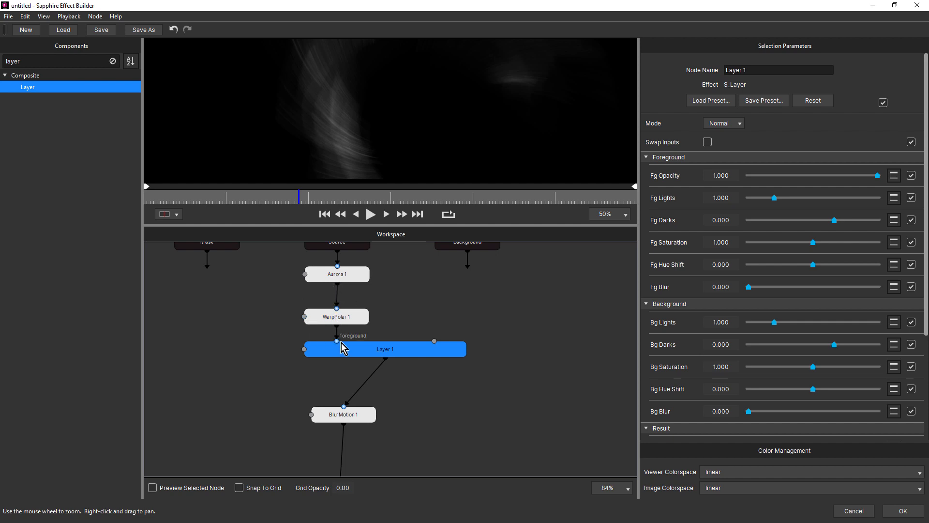
Insert the BlurMotion node between WarpPolar and Layer, and connect WarpPolar's output to Layer's second input as well.
{"action": "left_click", "coordinate": [419, 316]}
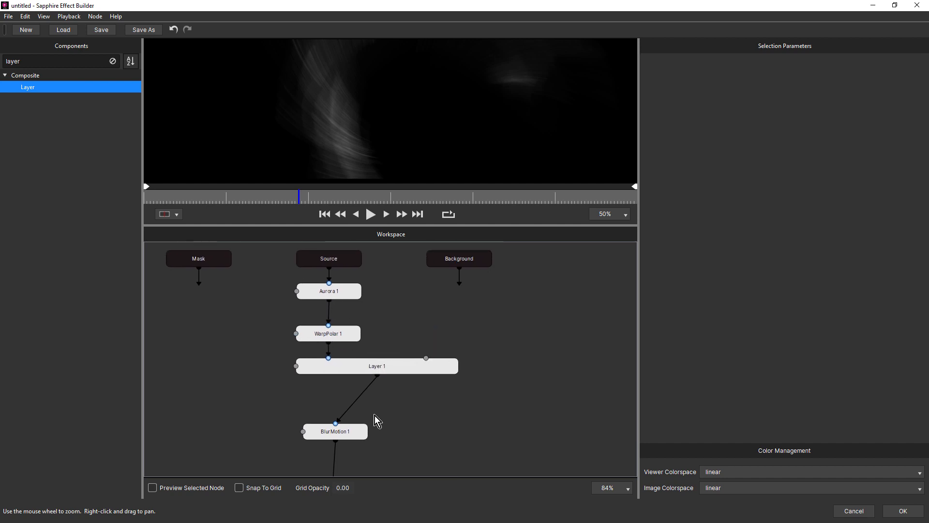
{"action": "left_click_drag", "start_coordinate": [349, 428], "coordinate": [345, 340]}
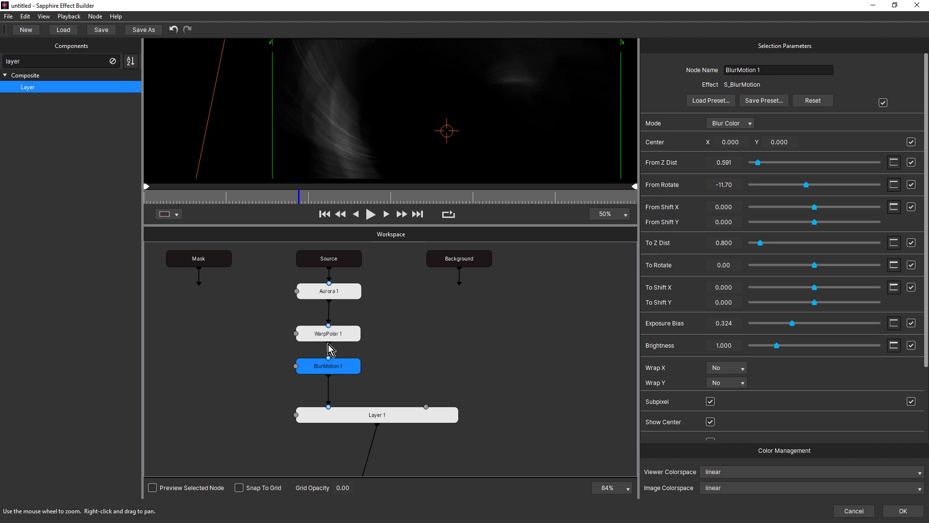
{"action": "left_click_drag", "start_coordinate": [331, 345], "coordinate": [428, 406]}
Set the Layer node's Mode to Screen and adjust the positions of the BlurMotion and Layer nodes.
{"action": "left_click", "coordinate": [394, 417]}
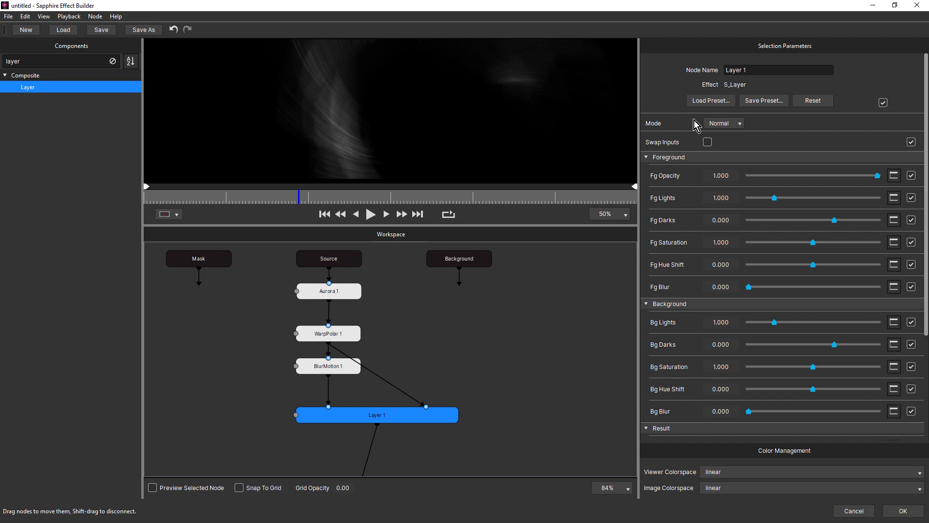
{"action": "left_click", "coordinate": [725, 124]}
{"action": "left_click", "coordinate": [726, 163]}
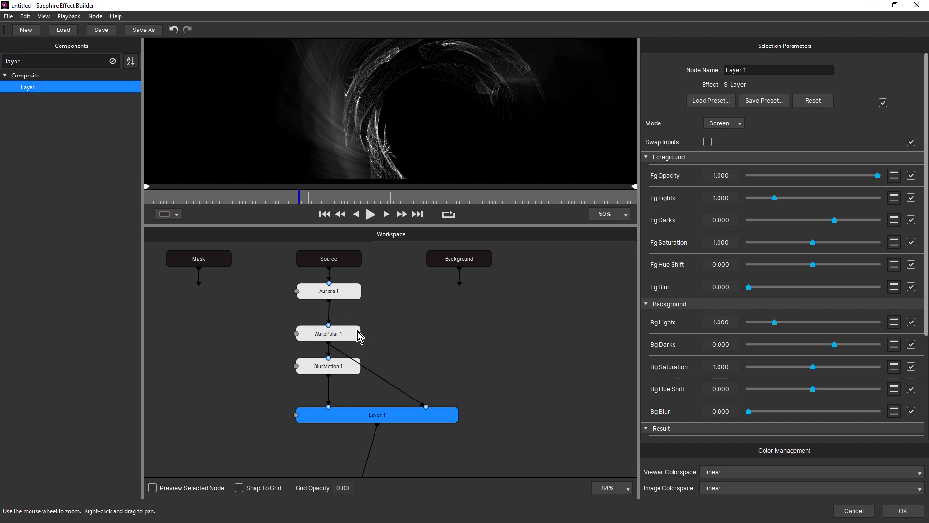
{"action": "left_click_drag", "start_coordinate": [330, 373], "coordinate": [328, 383]}
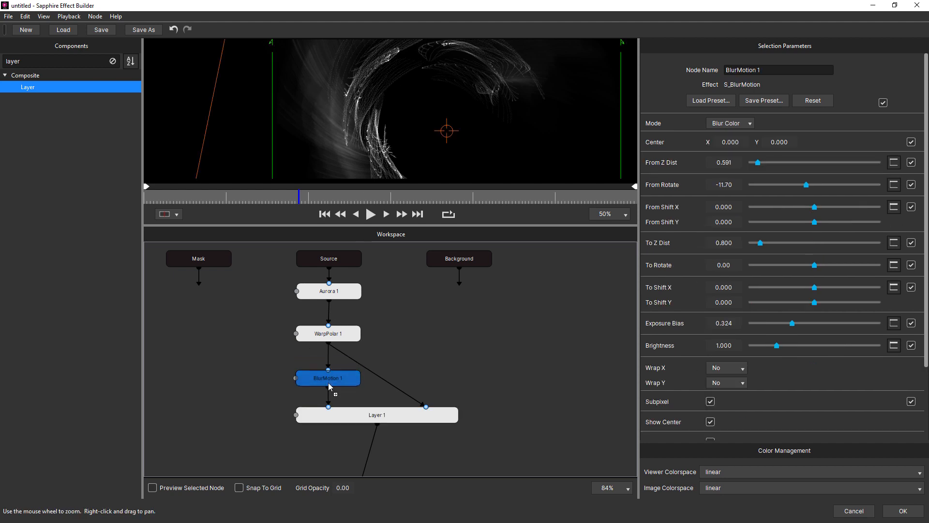
{"action": "left_click_drag", "start_coordinate": [402, 415], "coordinate": [396, 417]}
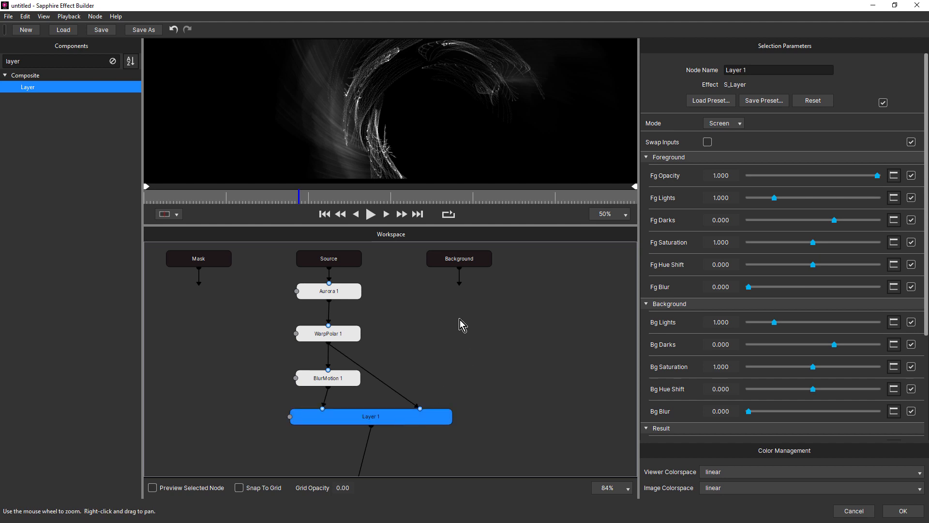
Save the effect under the name "working".
{"action": "key", "text": "ctrl+s"}
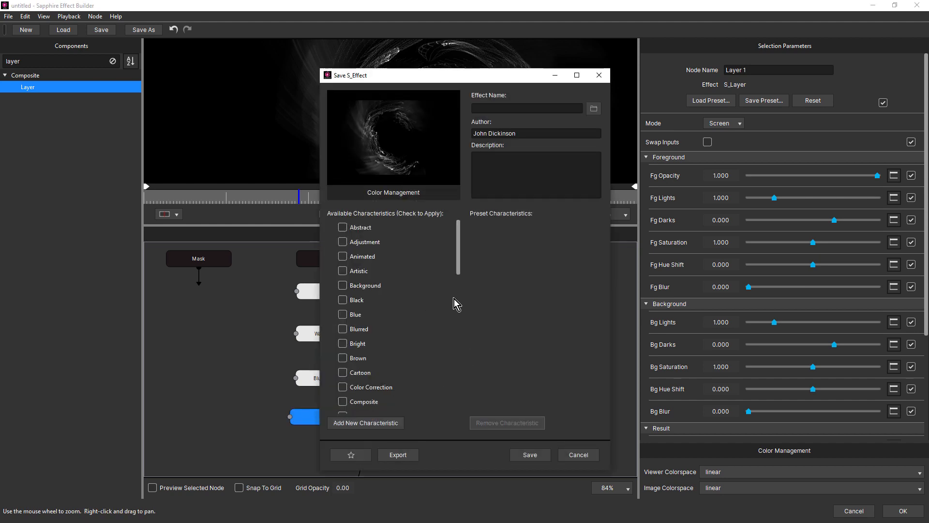
{"action": "left_click", "coordinate": [502, 109]}
{"action": "left_click", "coordinate": [541, 455]}
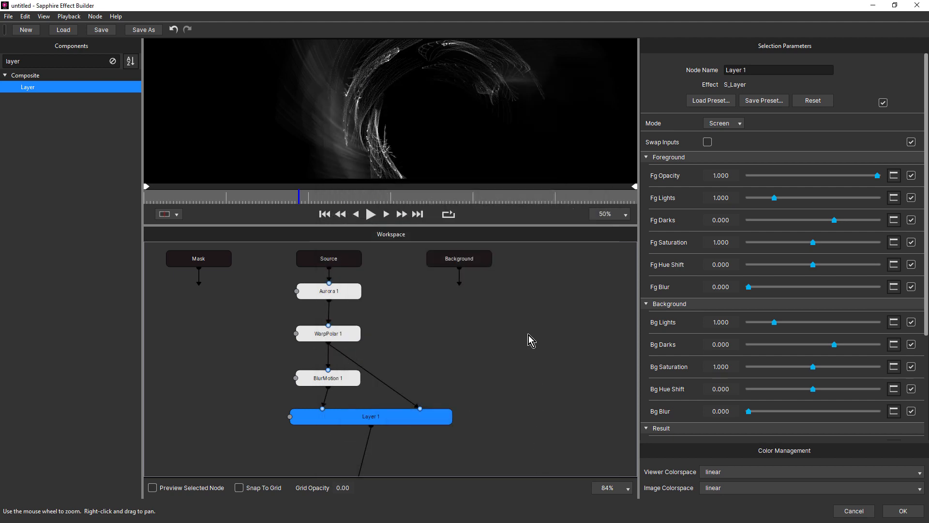
Enlarge the preview area and scrub to an earlier frame to check the layered blur.
{"action": "left_click_drag", "start_coordinate": [397, 225], "coordinate": [410, 347]}
{"action": "left_click_drag", "start_coordinate": [199, 319], "coordinate": [256, 327]}
{"action": "left_click_drag", "start_coordinate": [450, 425], "coordinate": [435, 371]}
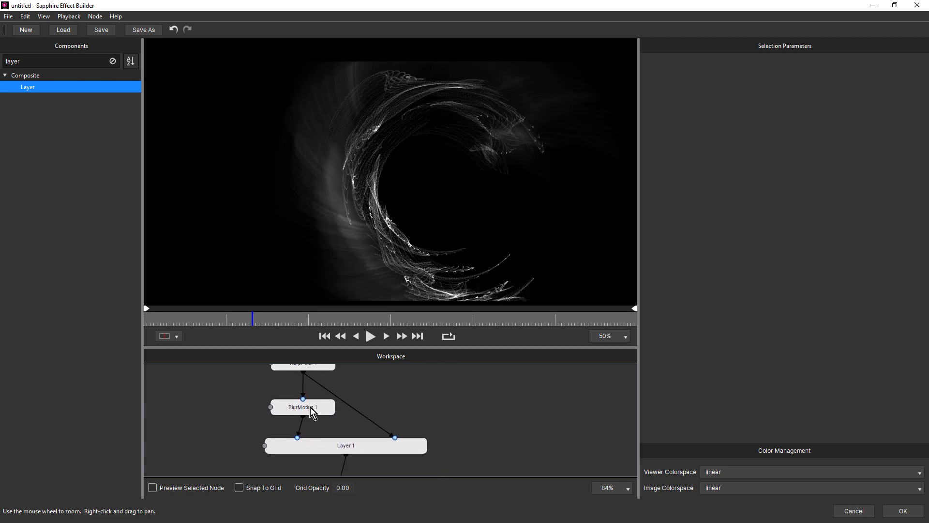
Add a GradientRadial node after Layer 1 and set its Combine mode to Overlay.
{"action": "left_click", "coordinate": [310, 408]}
{"action": "left_click_drag", "start_coordinate": [448, 418], "coordinate": [458, 353]}
{"action": "right_click", "coordinate": [458, 353]}
{"action": "left_click", "coordinate": [362, 376]}
{"action": "left_click", "coordinate": [362, 376]}
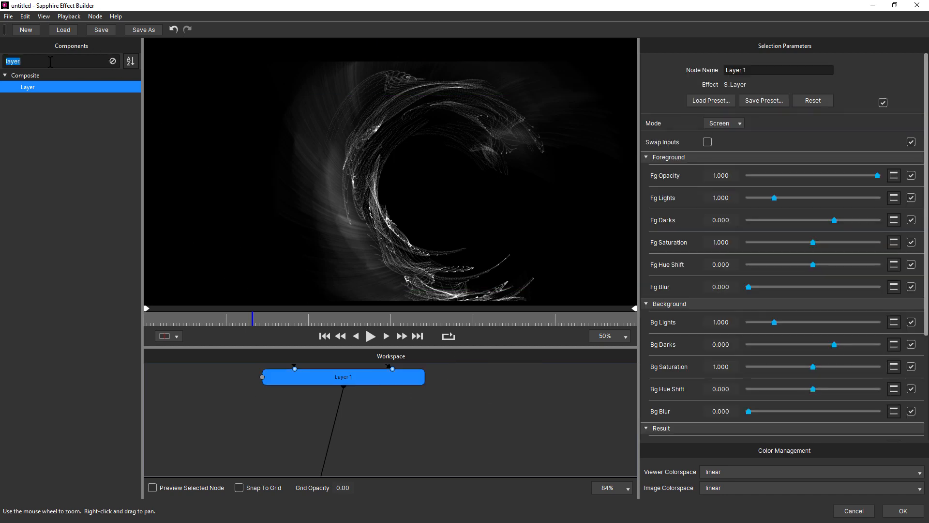
{"action": "type", "text": "gra"}
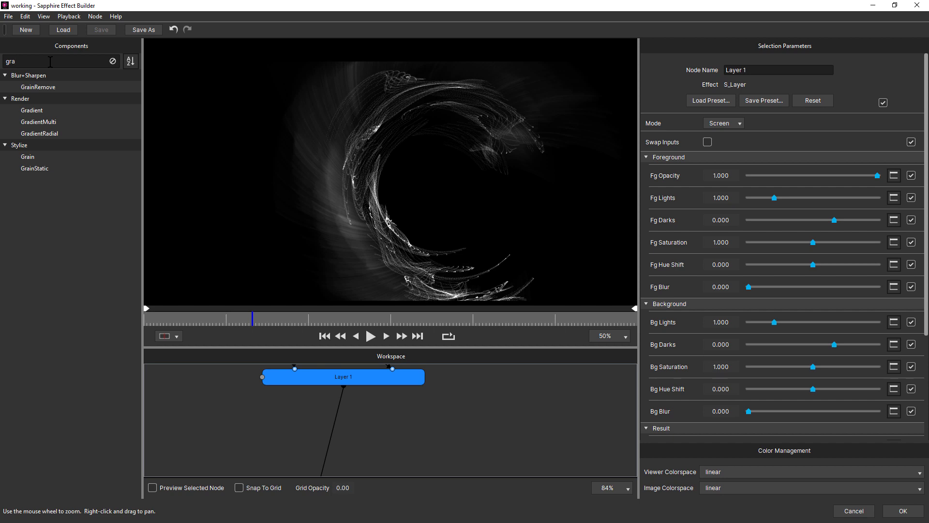
{"action": "left_click", "coordinate": [51, 134]}
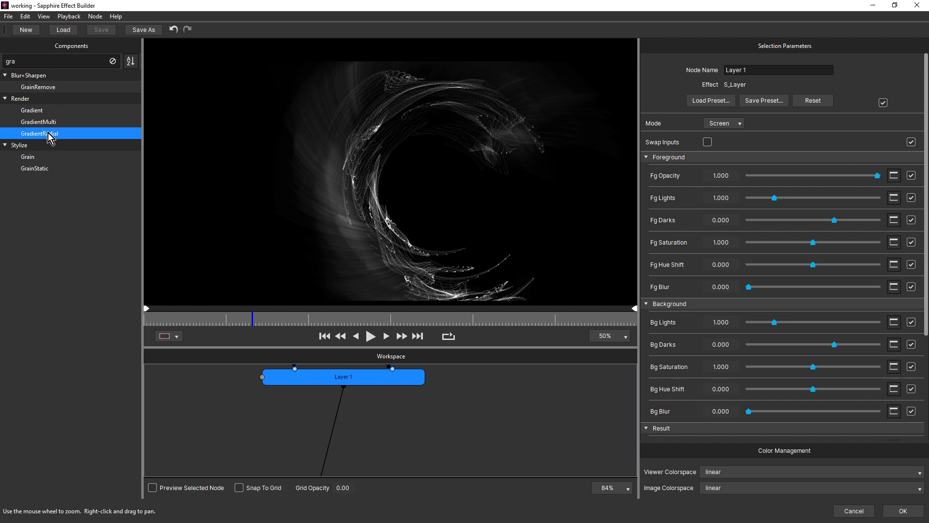
{"action": "double_click", "coordinate": [48, 135]}
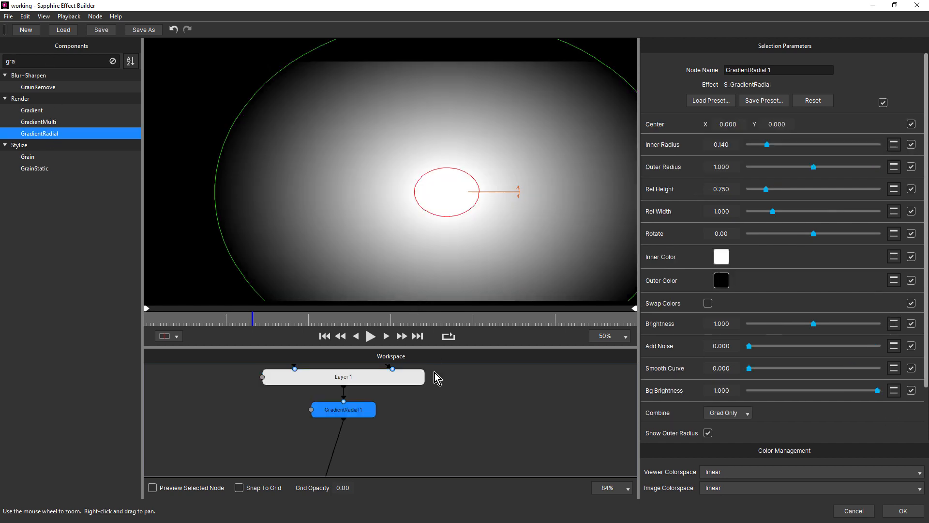
{"action": "left_click", "coordinate": [742, 415]}
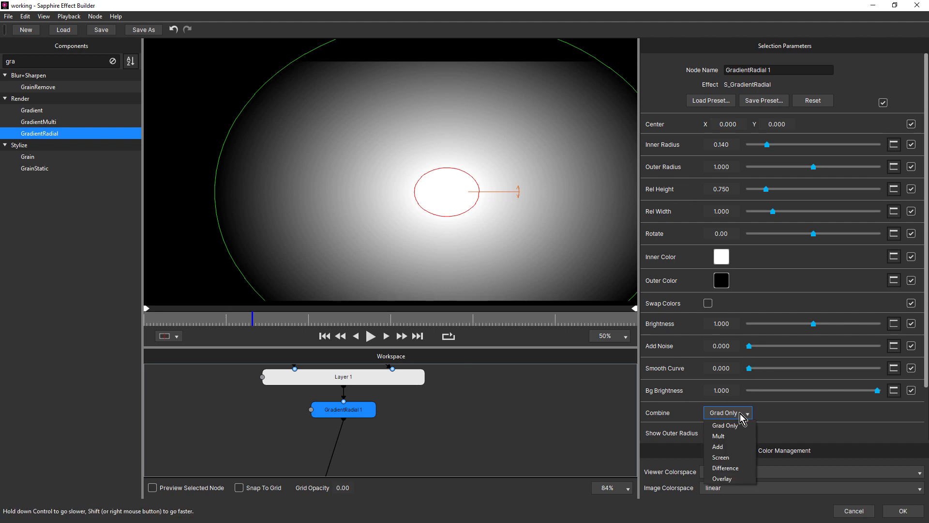
{"action": "left_click", "coordinate": [737, 479]}
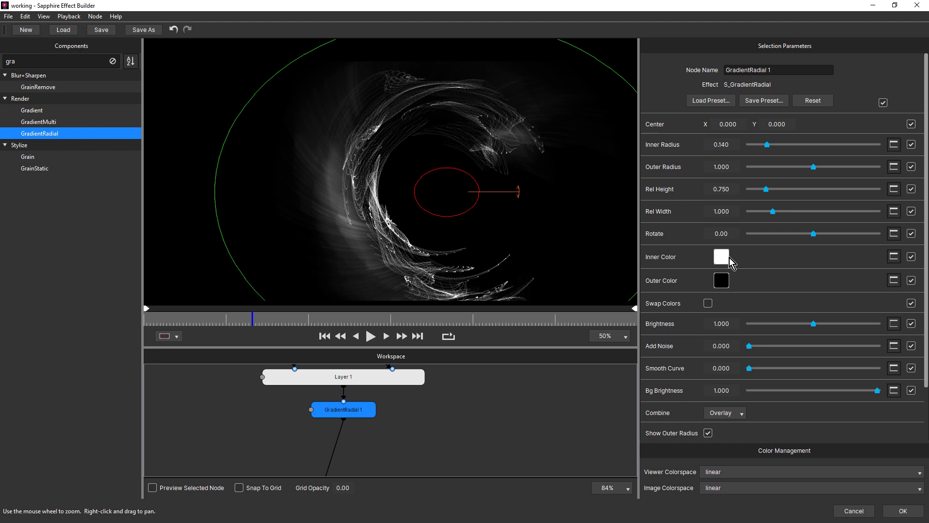
Set the radial gradient's Inner Color to orange #FF8E45 and its Outer Color to a dark blue.
{"action": "left_click", "coordinate": [725, 258]}
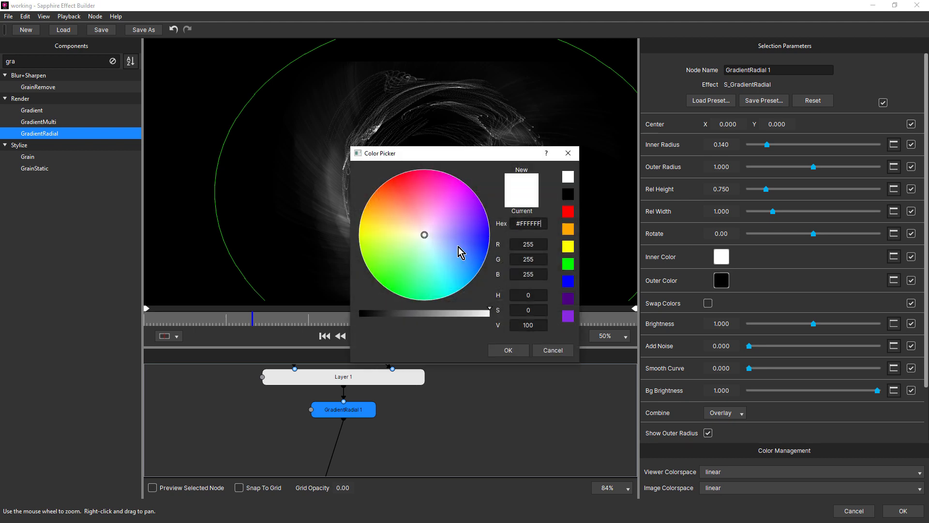
{"action": "left_click", "coordinate": [389, 203]}
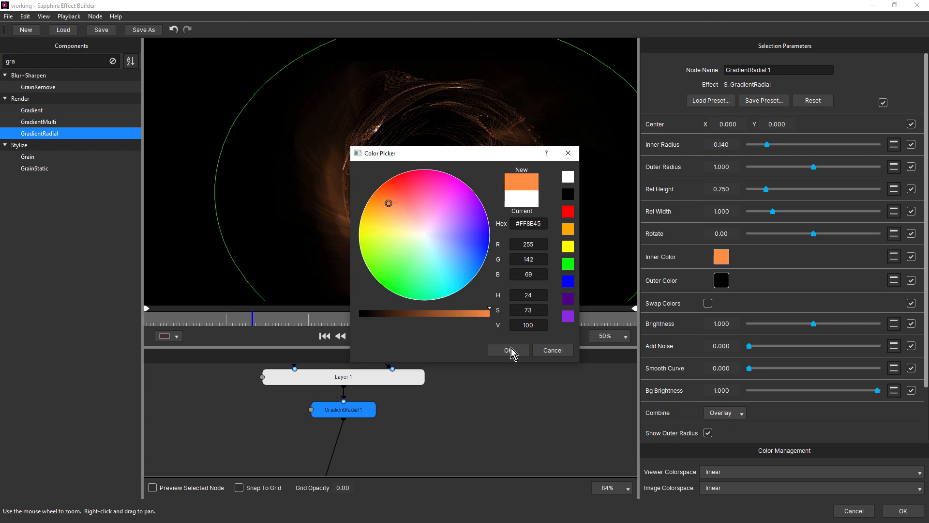
{"action": "left_click", "coordinate": [510, 350]}
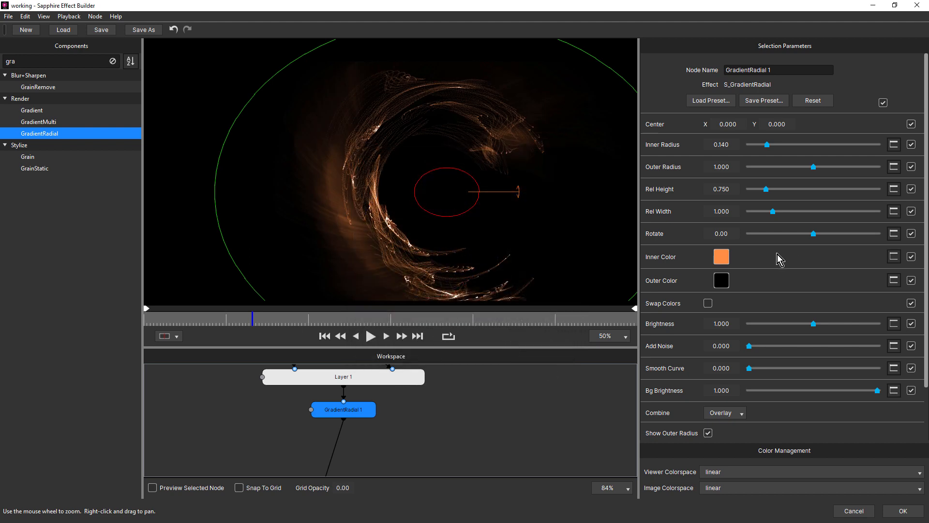
{"action": "left_click", "coordinate": [721, 280]}
{"action": "mouse_move", "coordinate": [461, 258]}
{"action": "left_mouse_down"}
{"action": "mouse_move", "coordinate": [461, 231]}
{"action": "mouse_move", "coordinate": [471, 251]}
{"action": "left_mouse_up"}
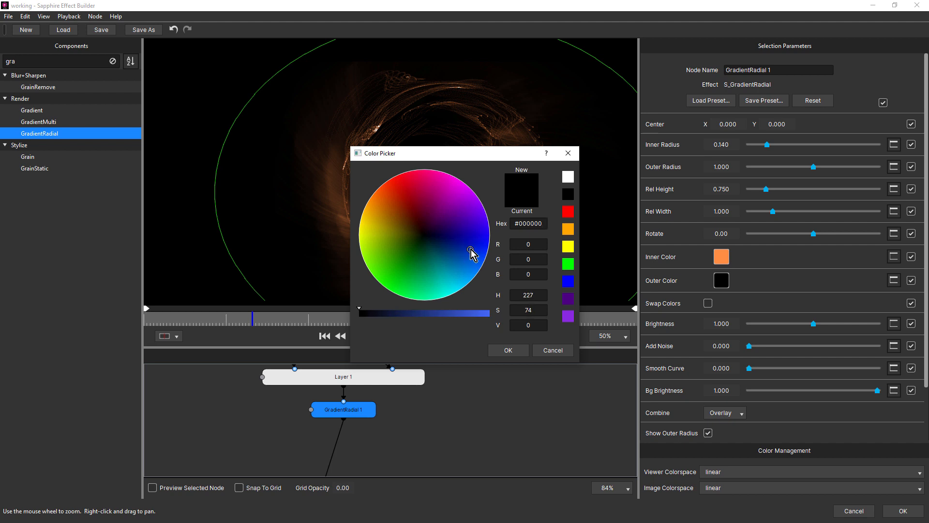
{"action": "mouse_move", "coordinate": [428, 312]}
{"action": "left_mouse_down"}
{"action": "mouse_move", "coordinate": [414, 315]}
{"action": "mouse_move", "coordinate": [423, 315]}
{"action": "left_mouse_up"}
{"action": "left_click", "coordinate": [503, 351]}
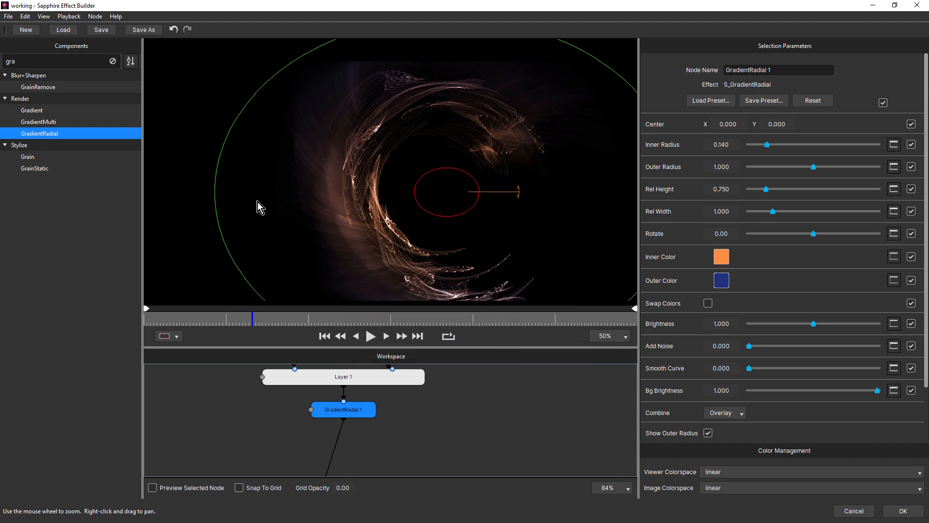
Reshape the radial gradient to Rel Width about 0.432, Rel Height about 0.435 and Inner Radius about 0.594.
{"action": "scroll", "coordinate": [262, 202], "scroll_direction": "down", "scroll_amount": 1}
{"action": "left_click_drag", "start_coordinate": [595, 194], "coordinate": [514, 196]}
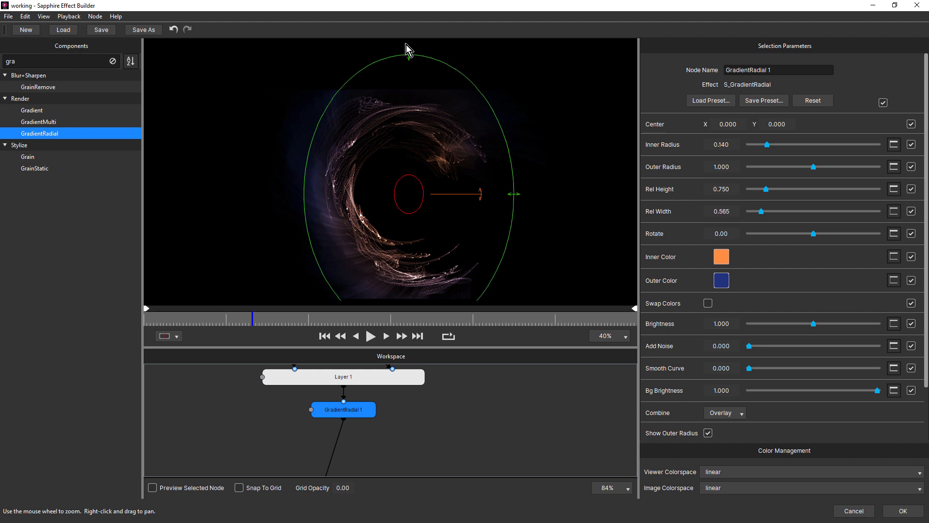
{"action": "left_click_drag", "start_coordinate": [408, 54], "coordinate": [409, 109]}
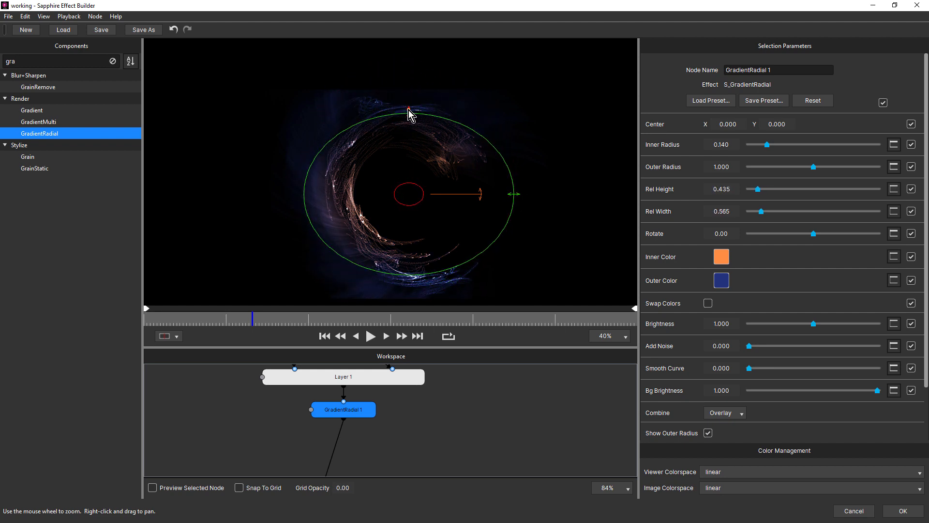
{"action": "mouse_move", "coordinate": [502, 193]}
{"action": "left_mouse_down"}
{"action": "mouse_move", "coordinate": [473, 197]}
{"action": "mouse_move", "coordinate": [490, 195]}
{"action": "left_mouse_up"}
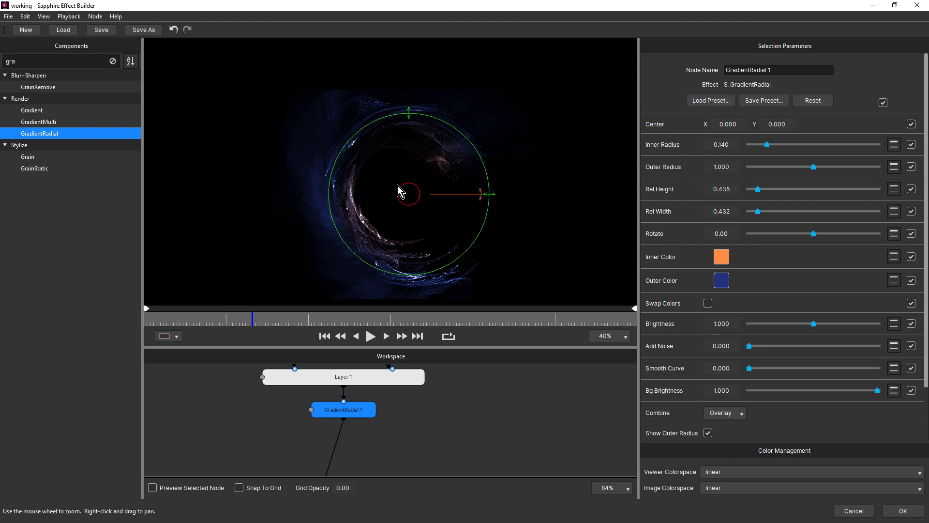
{"action": "left_click_drag", "start_coordinate": [421, 197], "coordinate": [442, 160]}
Refine the gradient on another frame, setting Inner Color to yellower orange #FFA12A and shifting Outer Color to a purer blue.
{"action": "left_click_drag", "start_coordinate": [226, 322], "coordinate": [325, 320]}
{"action": "scroll", "coordinate": [381, 215], "scroll_direction": "up", "scroll_amount": 1}
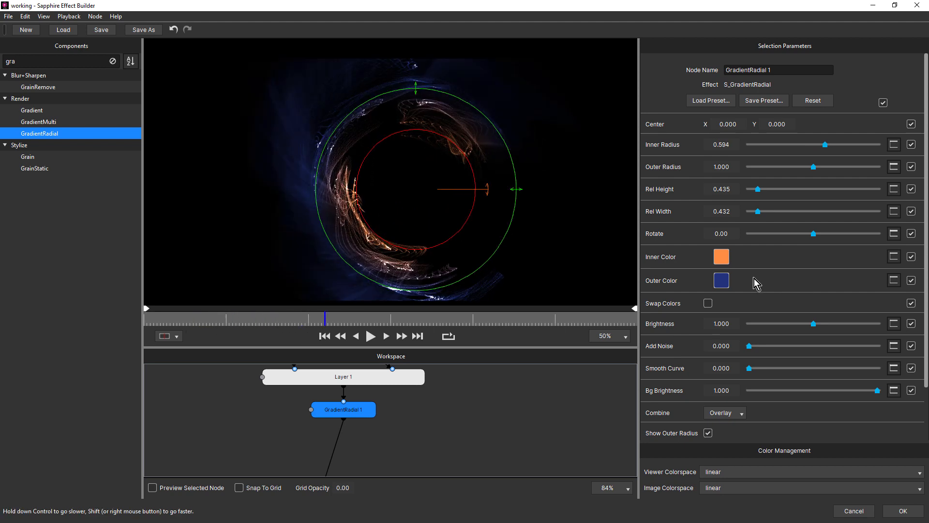
{"action": "left_click", "coordinate": [721, 257]}
{"action": "left_click_drag", "start_coordinate": [477, 152], "coordinate": [697, 125]}
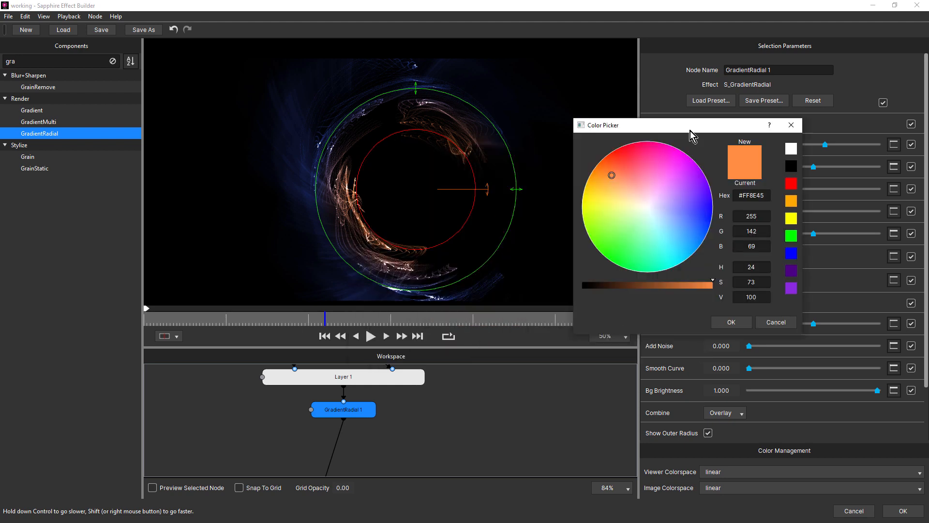
{"action": "left_click_drag", "start_coordinate": [605, 177], "coordinate": [601, 179]}
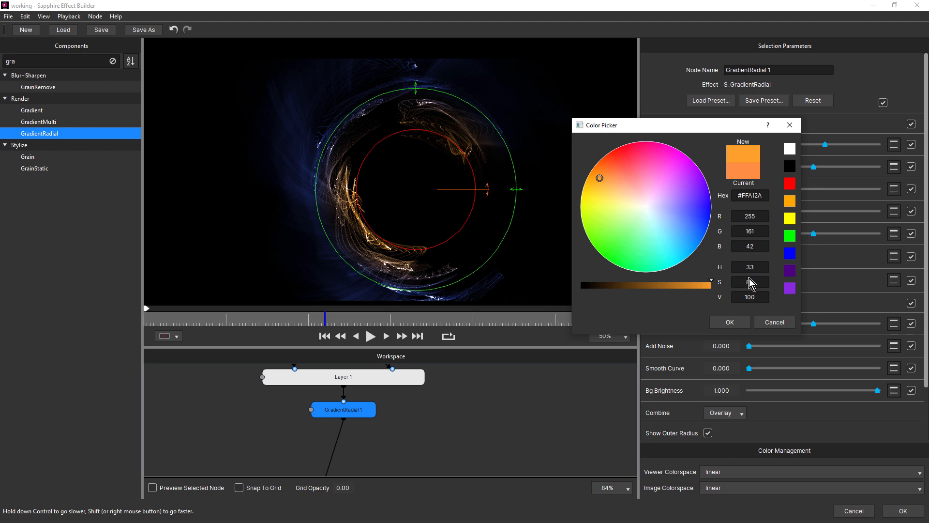
{"action": "left_click", "coordinate": [768, 324]}
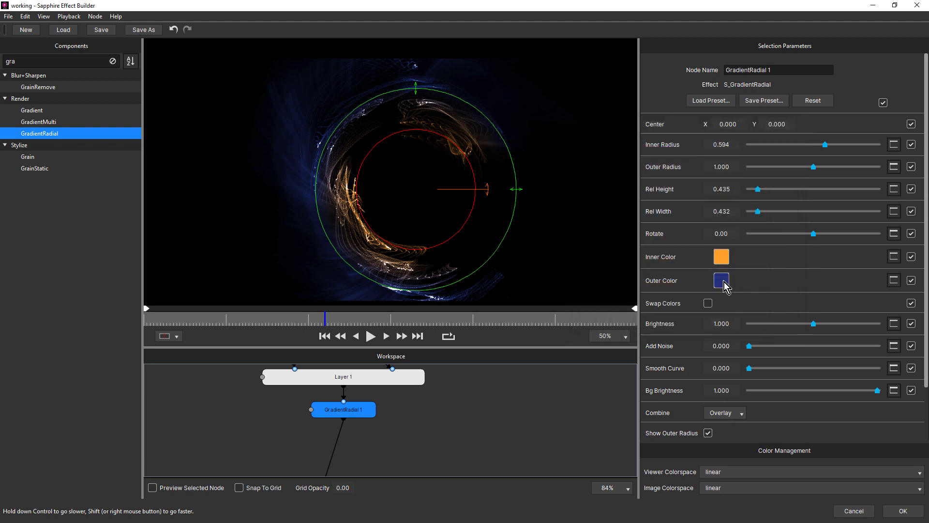
{"action": "left_click", "coordinate": [722, 282]}
{"action": "mouse_move", "coordinate": [702, 225]}
{"action": "left_mouse_down"}
{"action": "mouse_move", "coordinate": [693, 238]}
{"action": "mouse_move", "coordinate": [704, 239]}
{"action": "left_mouse_up"}
{"action": "left_click", "coordinate": [730, 322]}
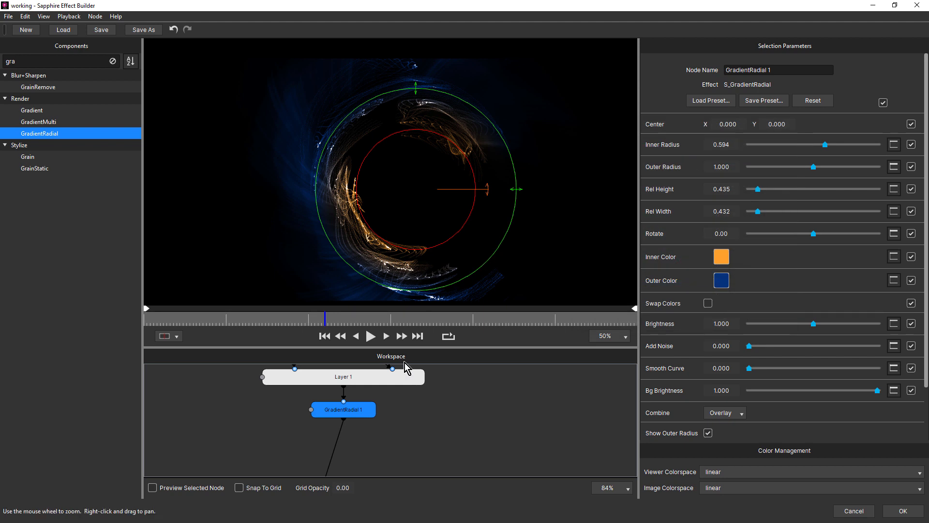
Enlarge the preview area and scrub through the timeline to check the orange and blue colouring on the swirl.
{"action": "left_click_drag", "start_coordinate": [176, 321], "coordinate": [481, 428]}
{"action": "scroll", "coordinate": [411, 290], "scroll_direction": "up", "scroll_amount": 1}
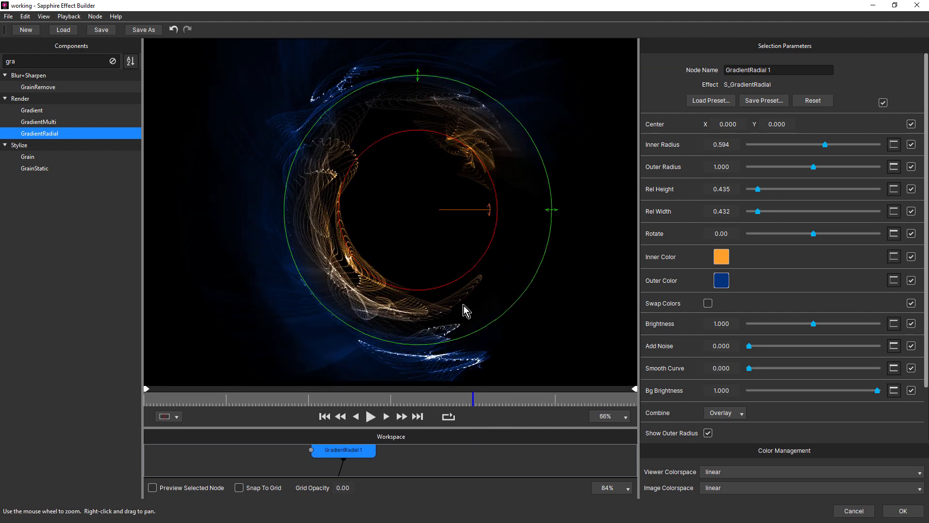
{"action": "left_click_drag", "start_coordinate": [175, 395], "coordinate": [280, 423]}
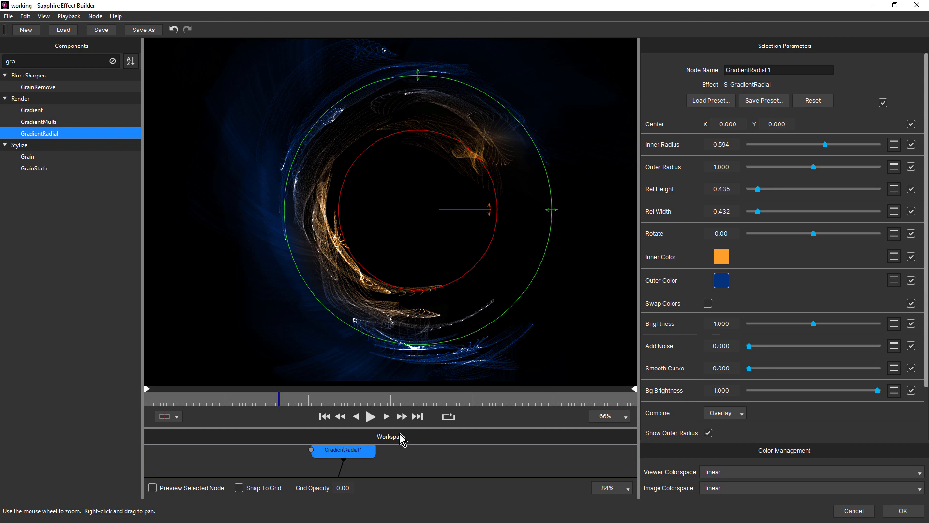
Enlarge the workspace, select all nodes and automatically arrange them into a compact layout.
{"action": "left_click_drag", "start_coordinate": [390, 431], "coordinate": [401, 253]}
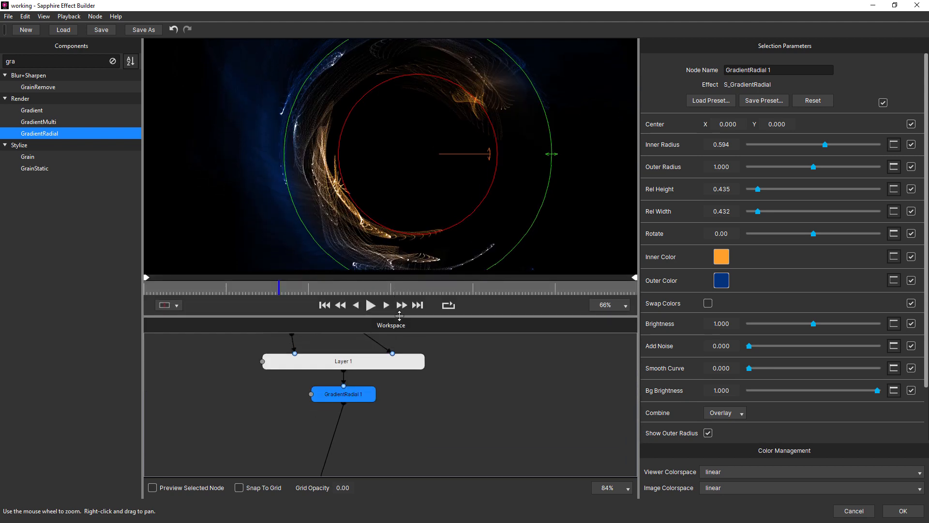
{"action": "left_click", "coordinate": [400, 426]}
{"action": "scroll", "coordinate": [401, 399], "scroll_direction": "down", "scroll_amount": 3}
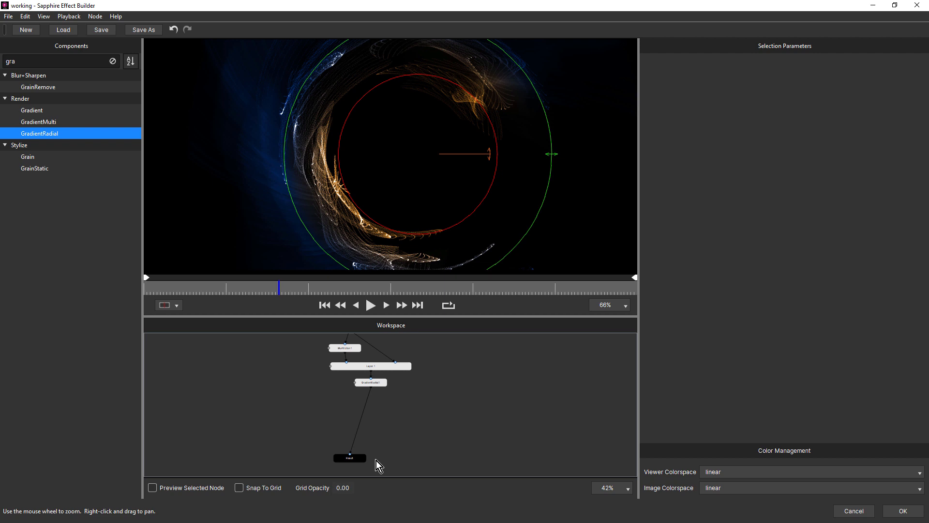
{"action": "key", "text": "ctrl+a"}
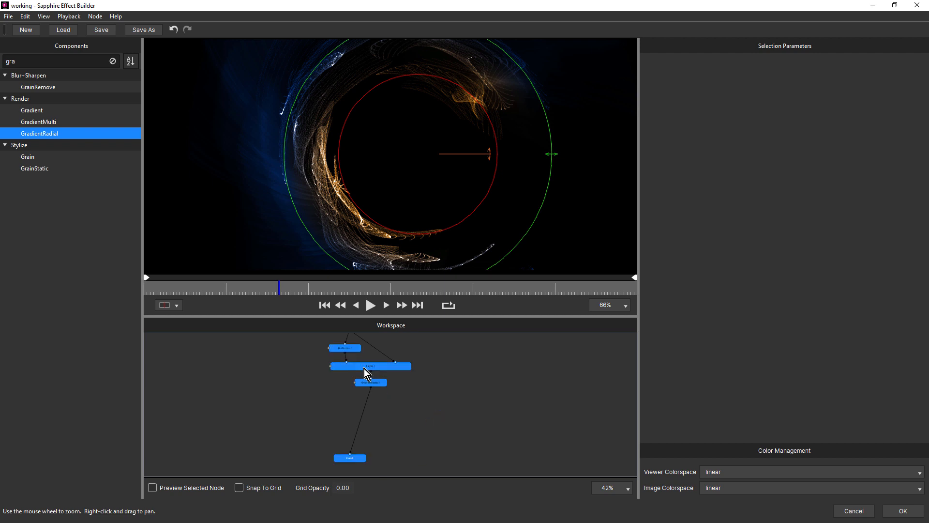
{"action": "left_click", "coordinate": [422, 353]}
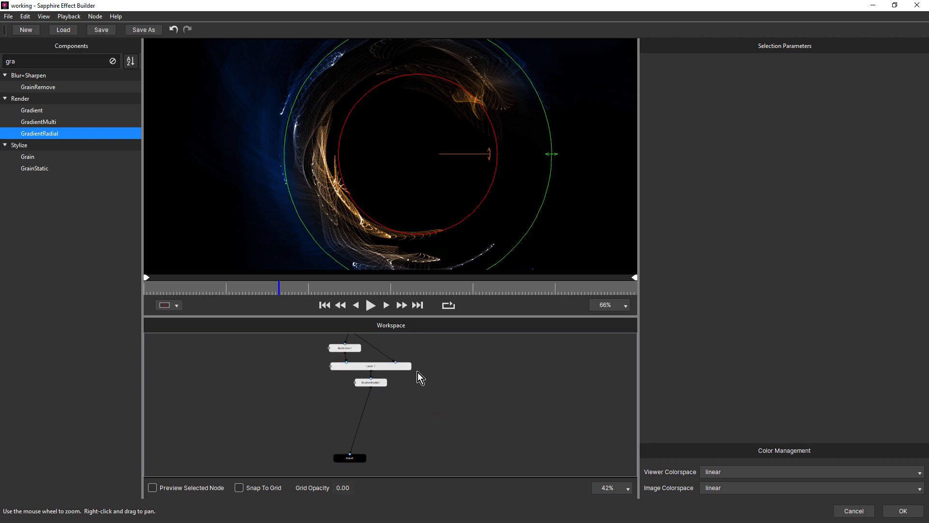
{"action": "key", "text": "ctrl+a"}
{"action": "key", "text": "l"}
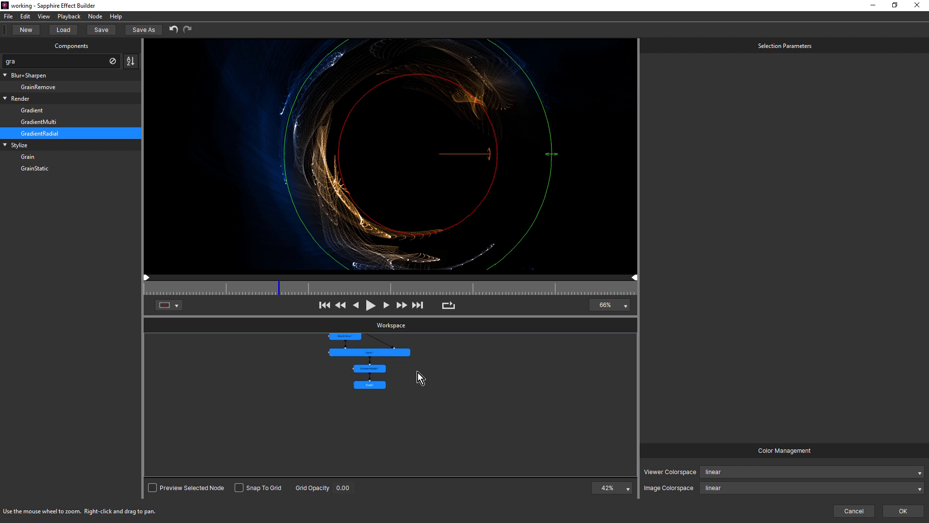
{"action": "left_click", "coordinate": [438, 419]}
{"action": "scroll", "coordinate": [438, 419], "scroll_direction": "up", "scroll_amount": 5}
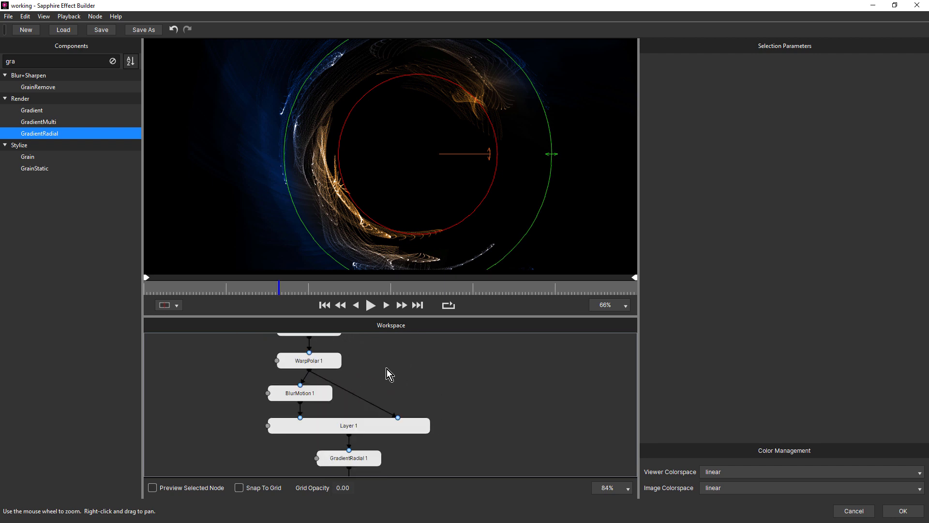
Insert an EmbossDistort node directly after WarpPolar 1, above the BlurMotion and Layer branches.
{"action": "left_click", "coordinate": [376, 425]}
{"action": "mouse_move", "coordinate": [408, 366]}
{"action": "left_mouse_down"}
{"action": "mouse_move", "coordinate": [411, 379]}
{"action": "mouse_move", "coordinate": [419, 365]}
{"action": "left_mouse_up"}
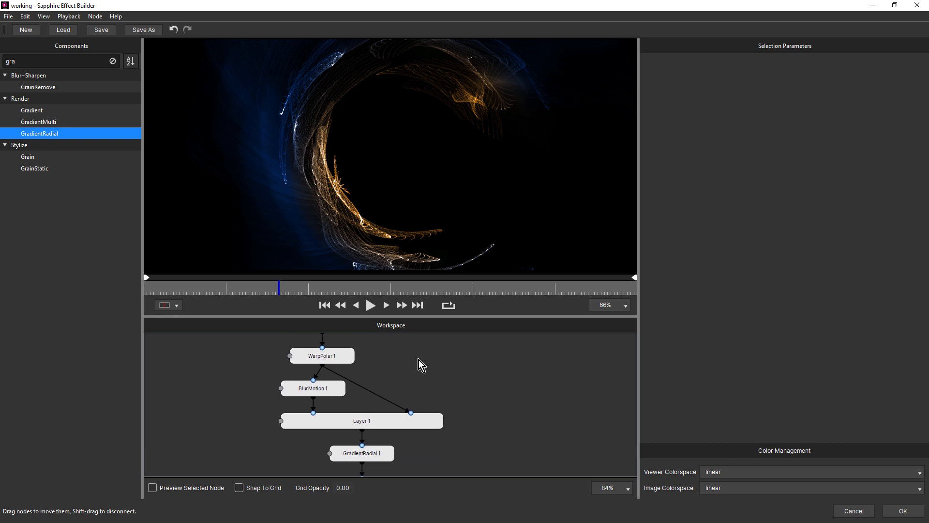
{"action": "left_click", "coordinate": [338, 362]}
{"action": "left_click_drag", "start_coordinate": [452, 370], "coordinate": [435, 393]}
{"action": "left_click", "coordinate": [311, 381]}
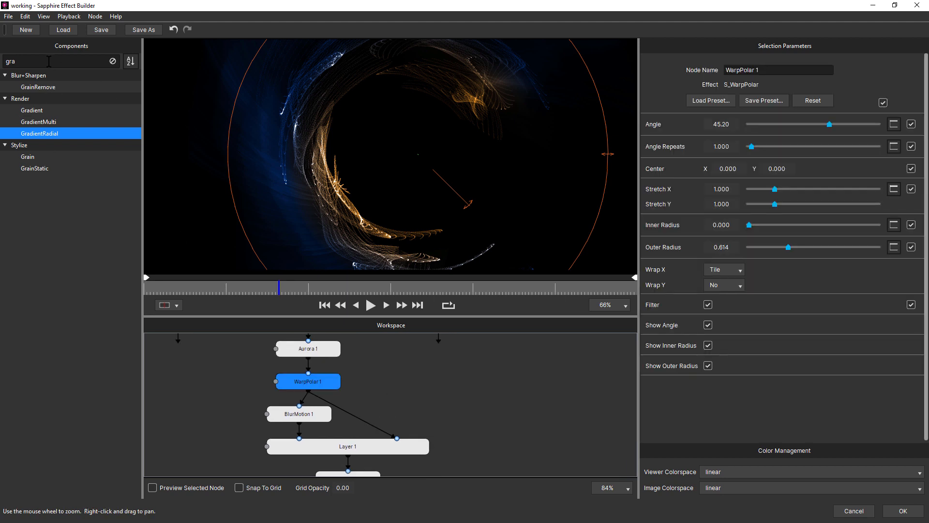
{"action": "type", "text": "emb"}
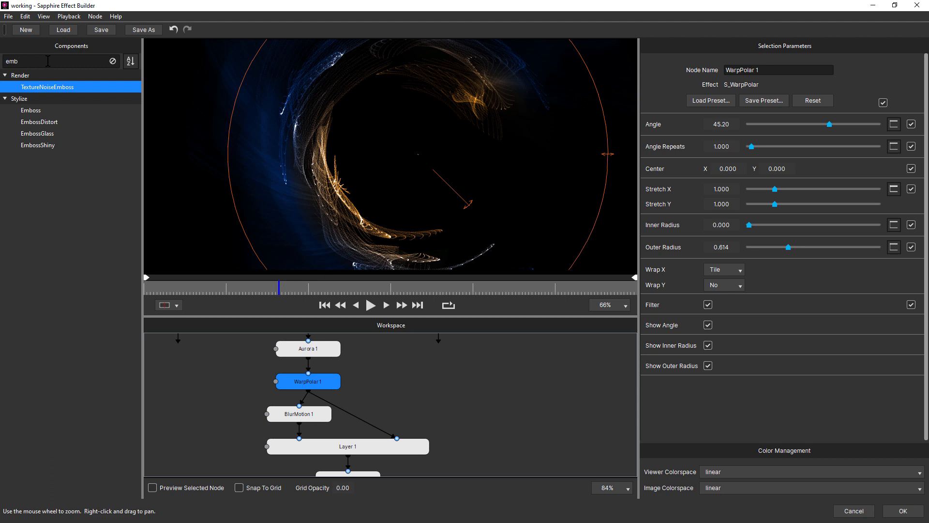
{"action": "left_click", "coordinate": [47, 123]}
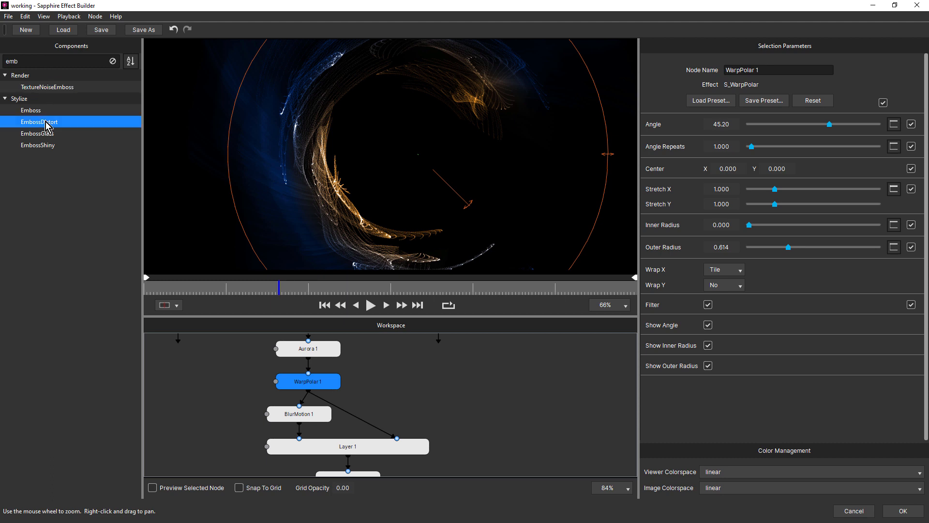
{"action": "double_click", "coordinate": [47, 123]}
{"action": "left_click_drag", "start_coordinate": [395, 431], "coordinate": [380, 388]}
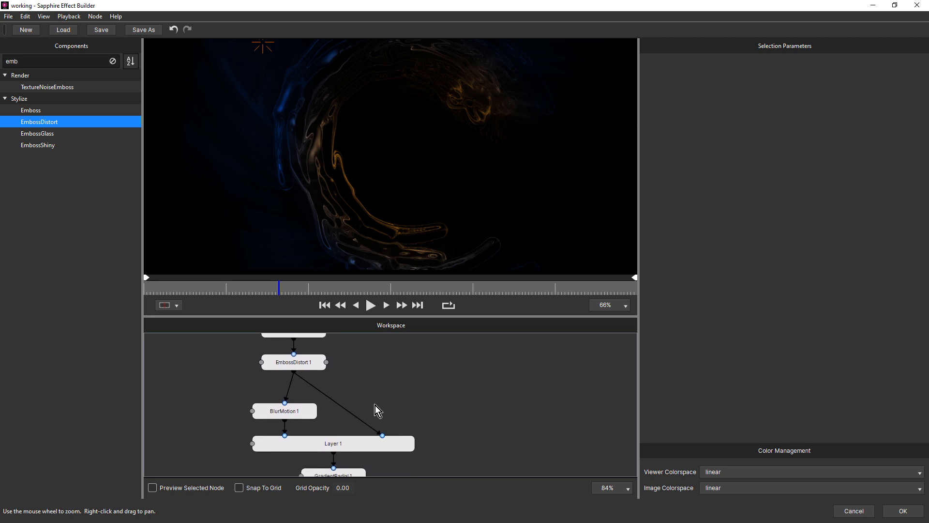
Rewire EmbossDistort to sit only between WarpPolar and Layer's second input, reposition it beside BlurMotion and scrub to a later frame.
{"action": "right_click", "coordinate": [312, 365]}
{"action": "left_click", "coordinate": [341, 382]}
{"action": "left_click_drag", "start_coordinate": [310, 370], "coordinate": [360, 400]}
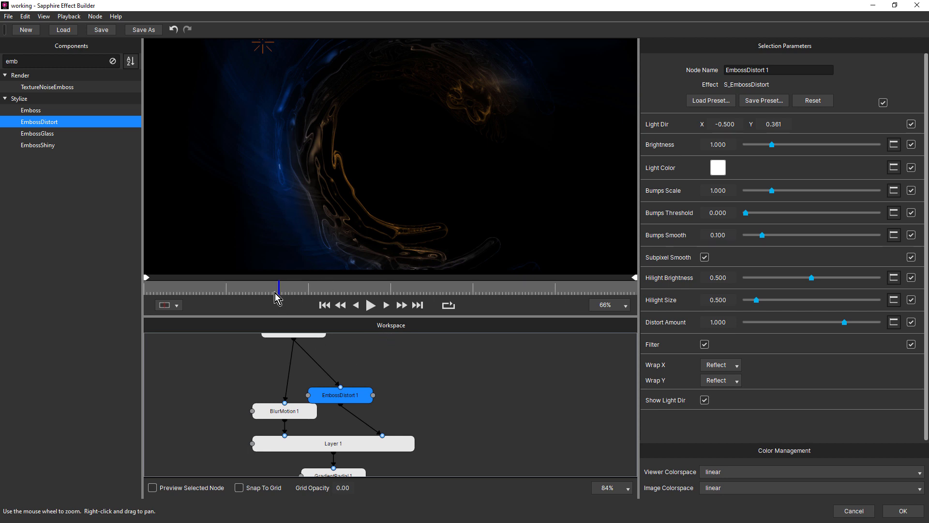
{"action": "left_click_drag", "start_coordinate": [282, 294], "coordinate": [415, 299]}
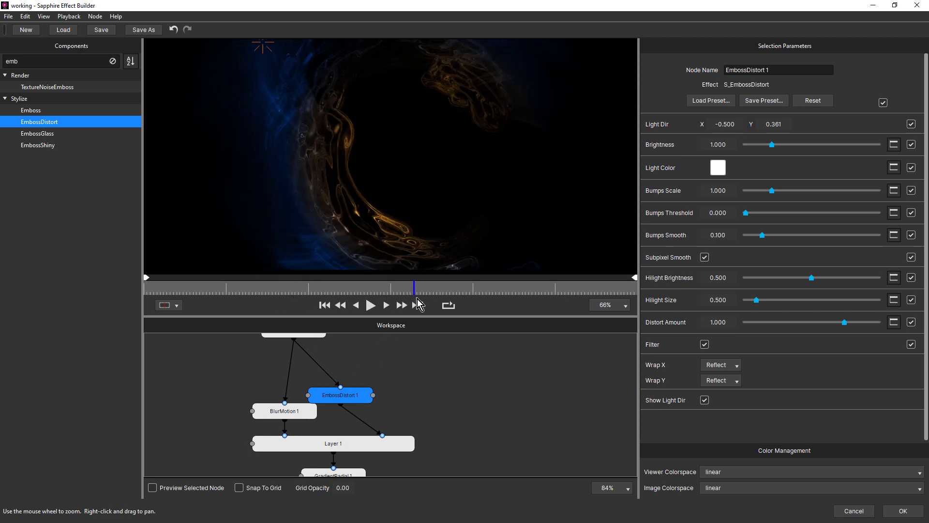
{"action": "left_click_drag", "start_coordinate": [366, 402], "coordinate": [371, 379]}
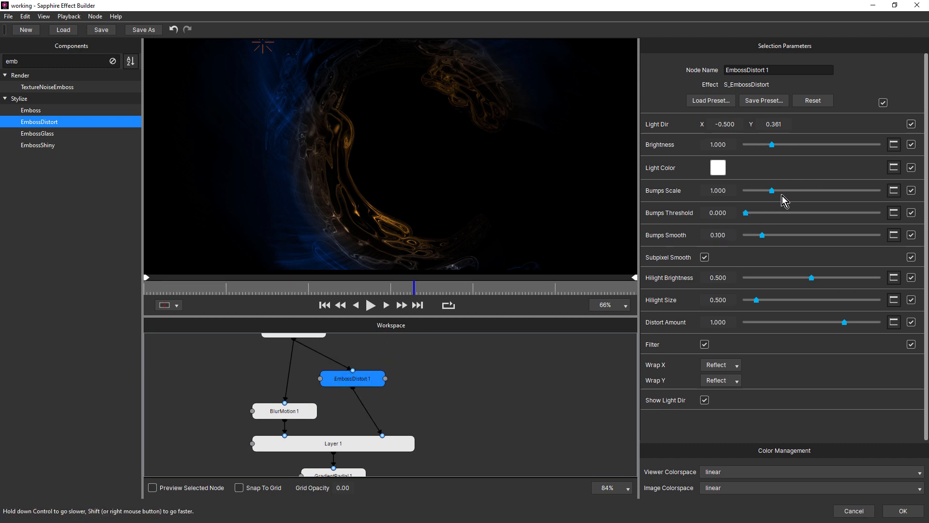
Set EmbossDistort's Bumps Scale to 0.255, Hilight Brightness to 0.869, Hilight Size to 1.119 and Distort Amount to 0.847, checking earlier frames.
{"action": "left_click_drag", "start_coordinate": [771, 191], "coordinate": [751, 197]}
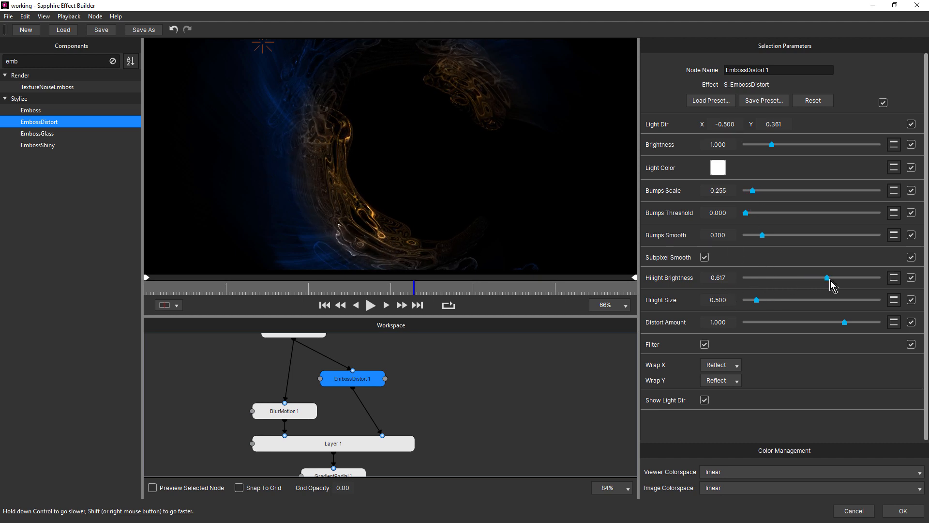
{"action": "left_click_drag", "start_coordinate": [841, 280], "coordinate": [861, 281]}
{"action": "mouse_move", "coordinate": [764, 300]}
{"action": "left_mouse_down"}
{"action": "mouse_move", "coordinate": [806, 301]}
{"action": "mouse_move", "coordinate": [771, 308]}
{"action": "left_mouse_up"}
{"action": "left_click_drag", "start_coordinate": [250, 291], "coordinate": [263, 306]}
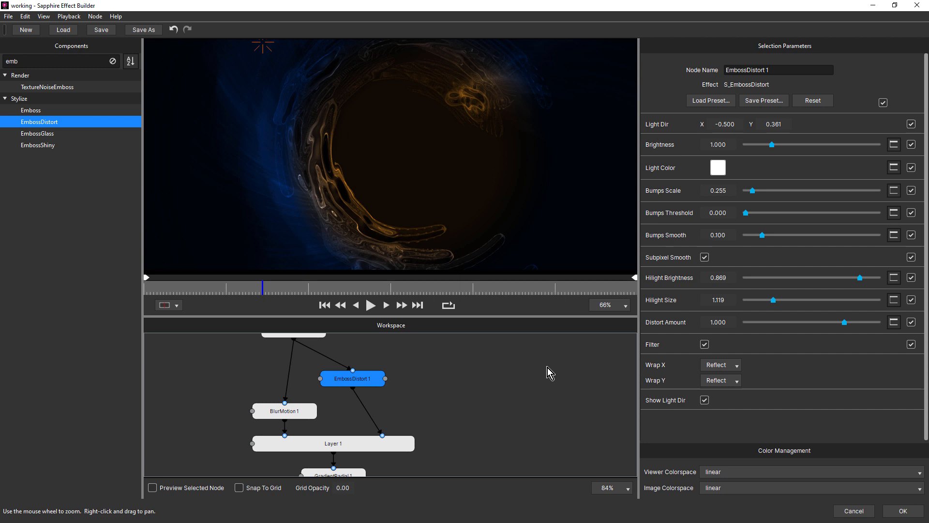
{"action": "left_click_drag", "start_coordinate": [847, 325], "coordinate": [842, 355]}
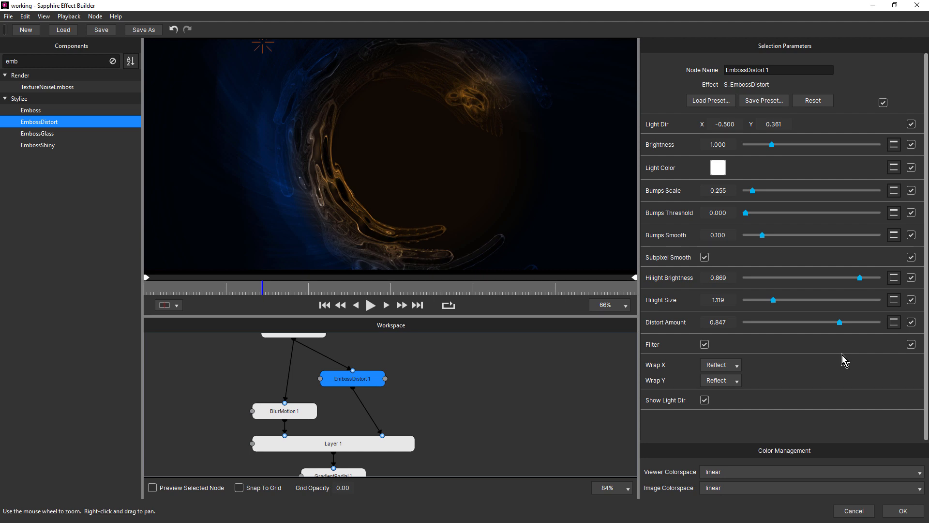
{"action": "left_click_drag", "start_coordinate": [236, 290], "coordinate": [237, 316]}
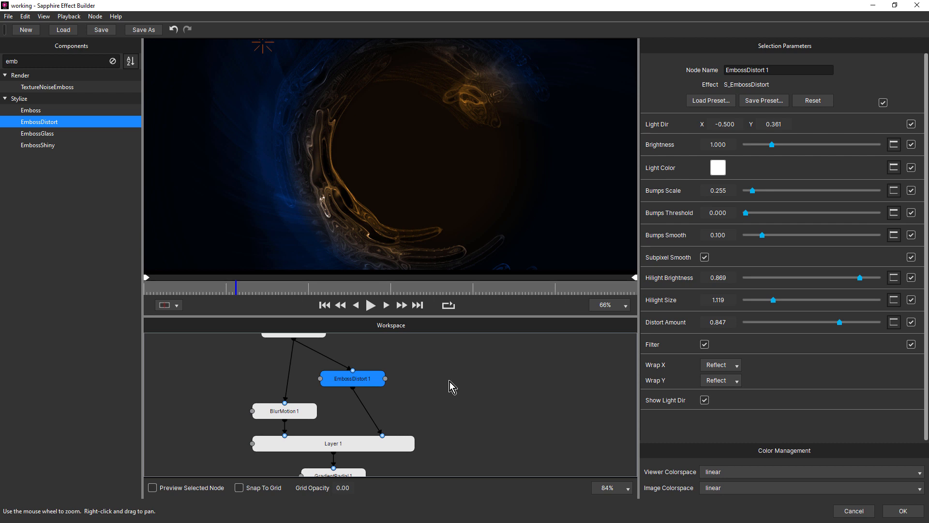
Reshape the Aurora path by moving its start and two middle control points toward the swirl and its end point to the frame's lower-right corner.
{"action": "left_click_drag", "start_coordinate": [440, 372], "coordinate": [438, 438]}
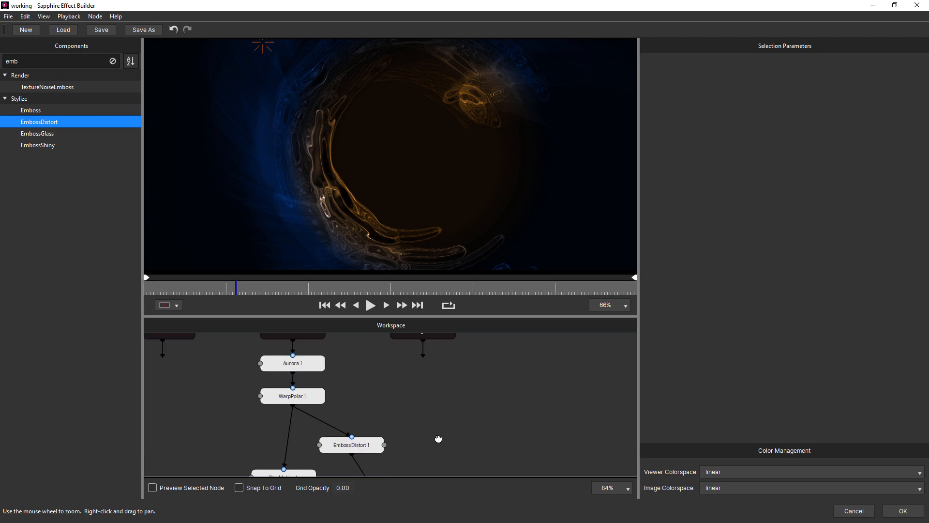
{"action": "left_click", "coordinate": [305, 364]}
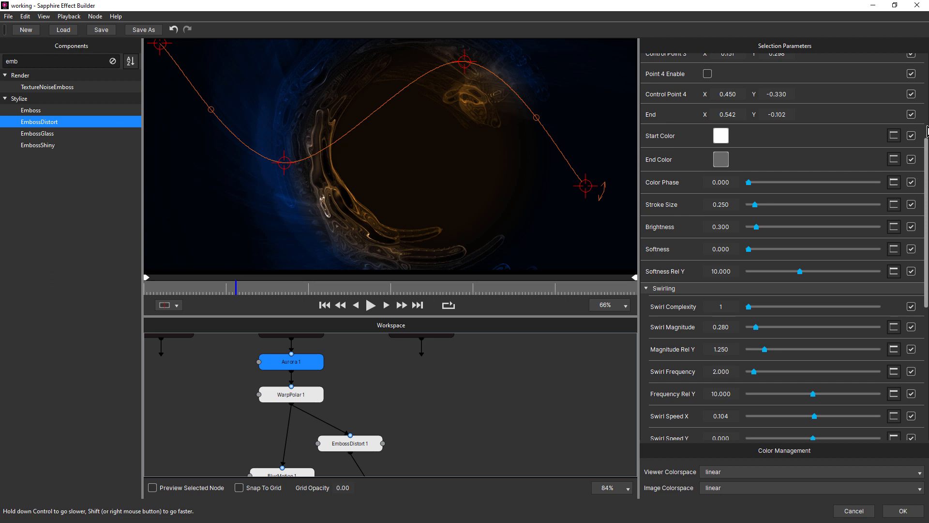
{"action": "left_click_drag", "start_coordinate": [160, 44], "coordinate": [329, 102]}
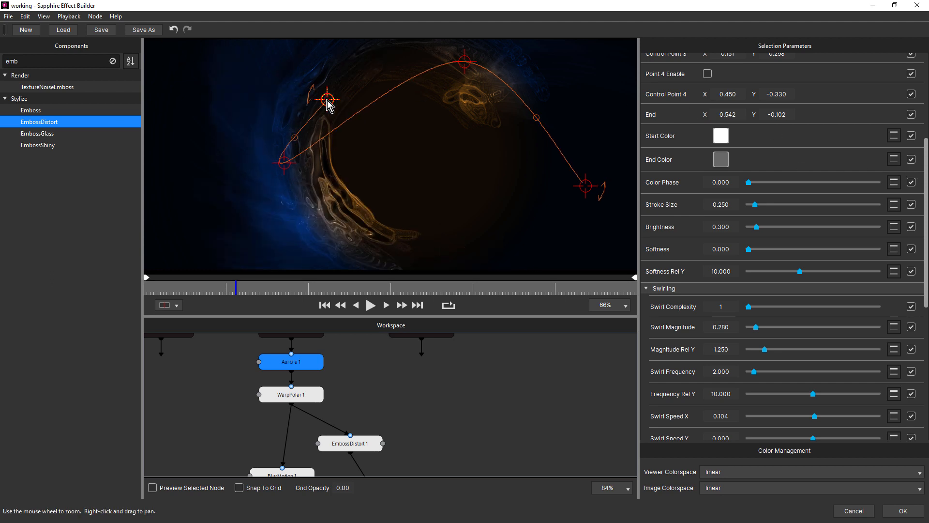
{"action": "left_click_drag", "start_coordinate": [285, 162], "coordinate": [380, 176]}
{"action": "left_click_drag", "start_coordinate": [465, 62], "coordinate": [431, 209]}
{"action": "left_click_drag", "start_coordinate": [586, 186], "coordinate": [619, 264]}
Return the Aurora path's start to the frame's upper-left corner and rearrange the two middle points into a diagonal curve, checking a later frame.
{"action": "left_click_drag", "start_coordinate": [328, 99], "coordinate": [295, 94]}
{"action": "left_click_drag", "start_coordinate": [173, 70], "coordinate": [164, 56]}
{"action": "left_click_drag", "start_coordinate": [430, 209], "coordinate": [575, 160]}
{"action": "left_click_drag", "start_coordinate": [379, 176], "coordinate": [357, 249]}
{"action": "left_click_drag", "start_coordinate": [168, 286], "coordinate": [546, 293]}
{"action": "left_click_drag", "start_coordinate": [356, 245], "coordinate": [360, 216]}
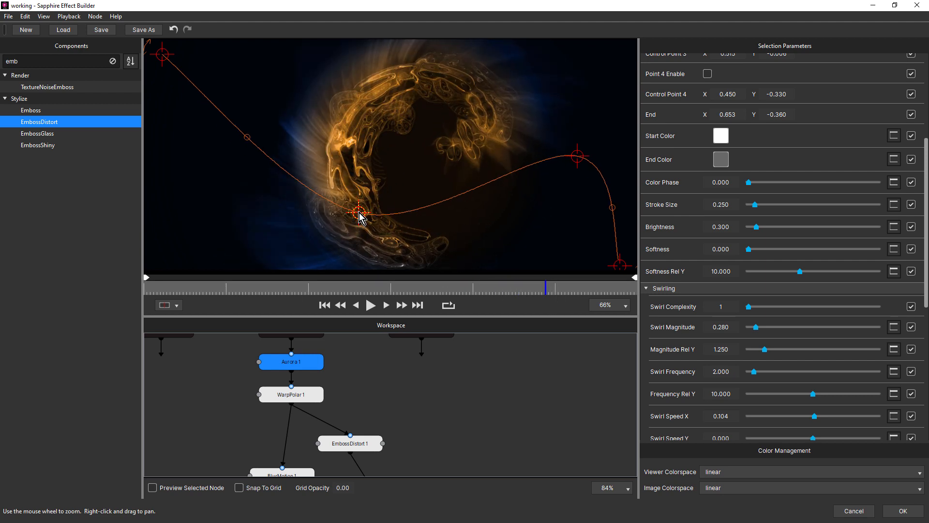
Find the UltraGlow component and insert it directly after GradientRadial 1, before the Result node.
{"action": "left_click_drag", "start_coordinate": [398, 412], "coordinate": [365, 308]}
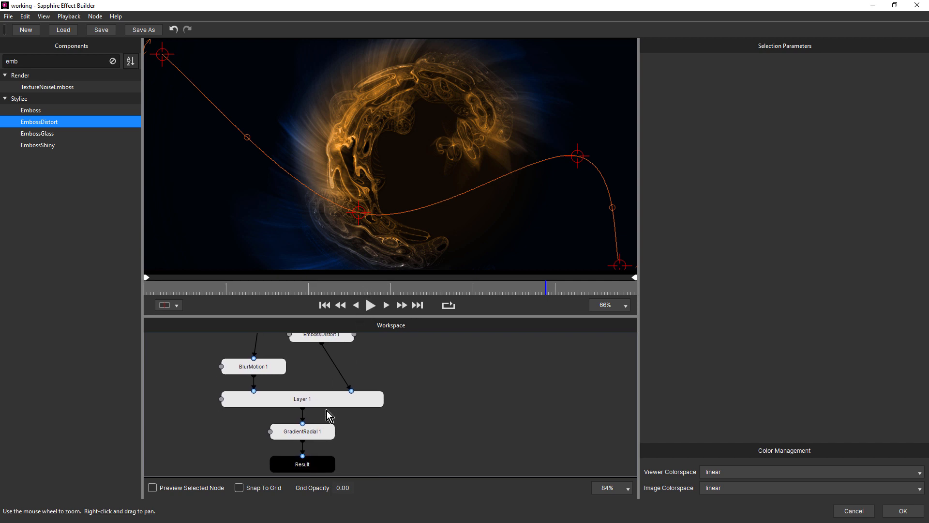
{"action": "left_click_drag", "start_coordinate": [393, 371], "coordinate": [408, 400]}
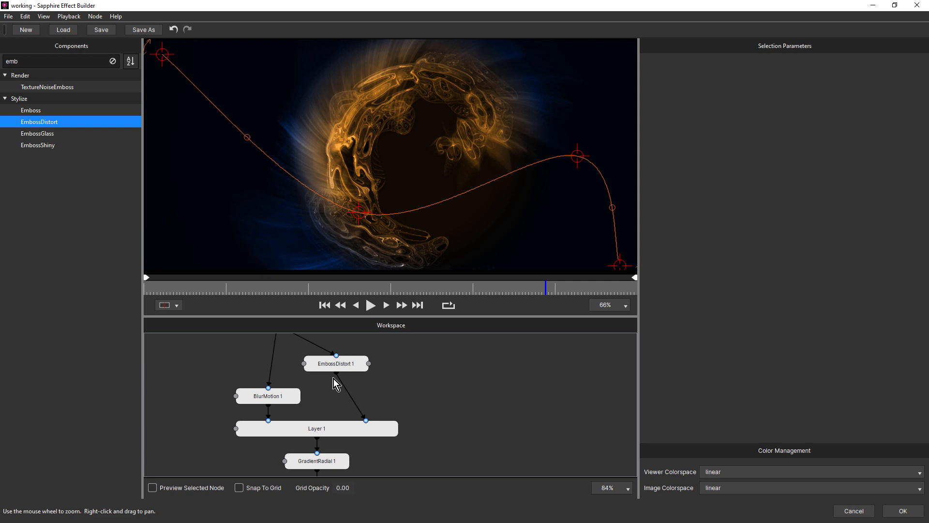
{"action": "left_click", "coordinate": [113, 61]}
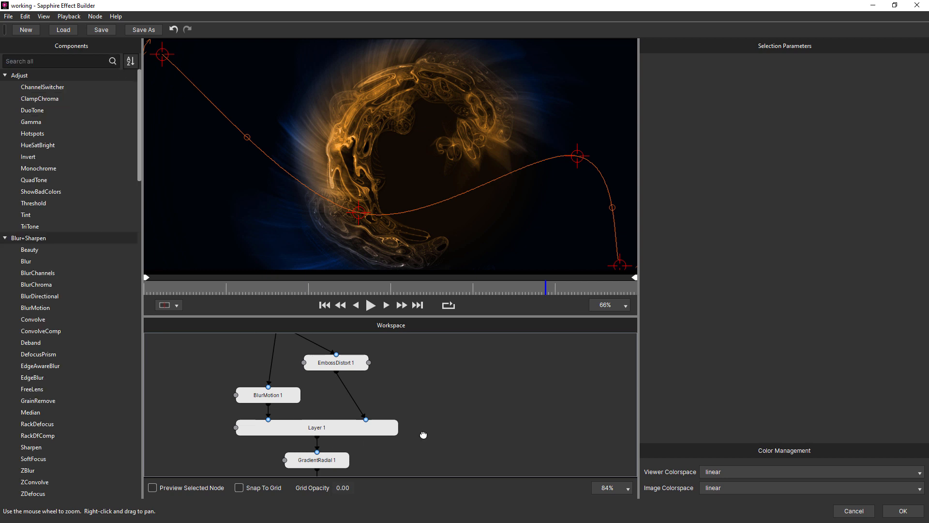
{"action": "left_click_drag", "start_coordinate": [425, 434], "coordinate": [421, 393]}
{"action": "left_click", "coordinate": [335, 422]}
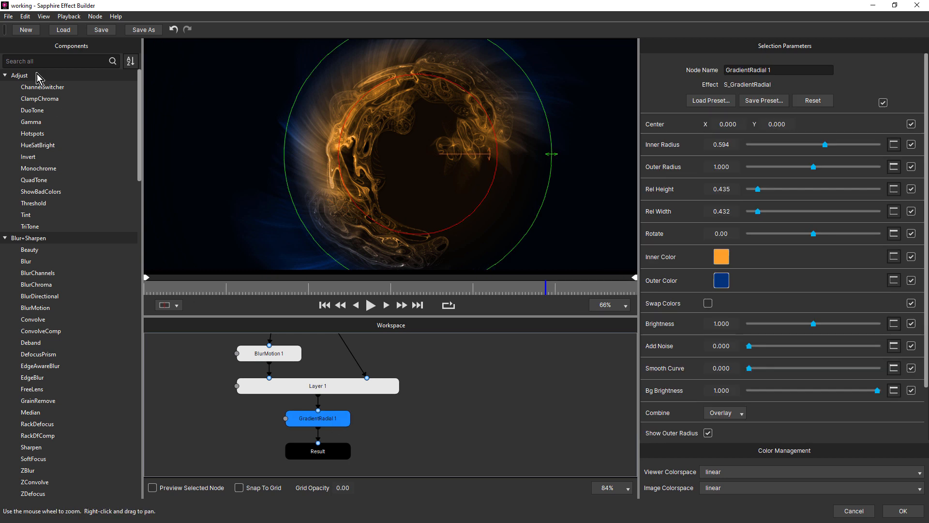
{"action": "left_click", "coordinate": [42, 60]}
{"action": "type", "text": "ulra"}
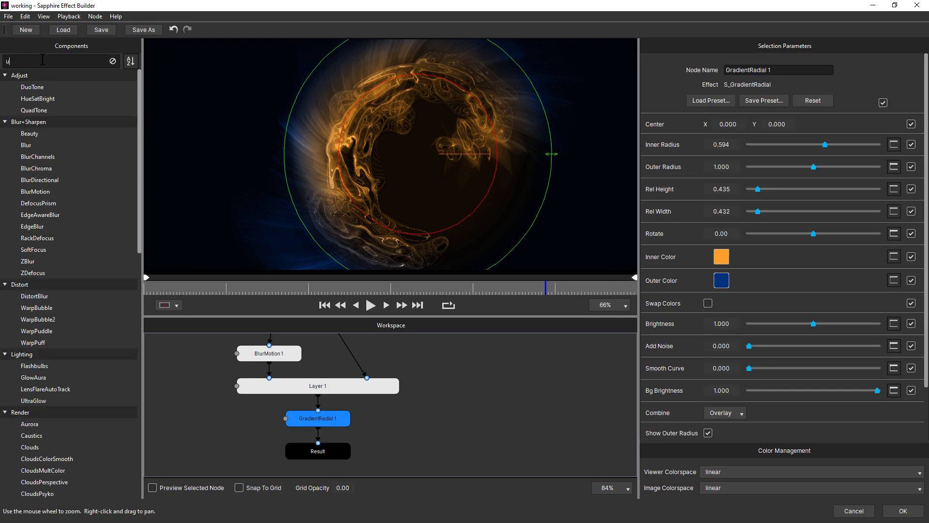
{"action": "key", "text": "BackSpace"}
{"action": "type", "text": "tra"}
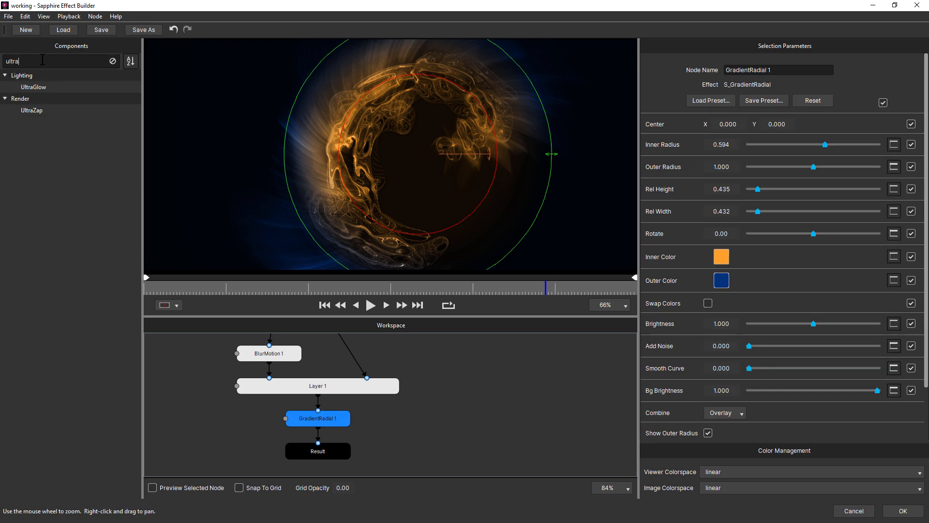
{"action": "left_click", "coordinate": [38, 90]}
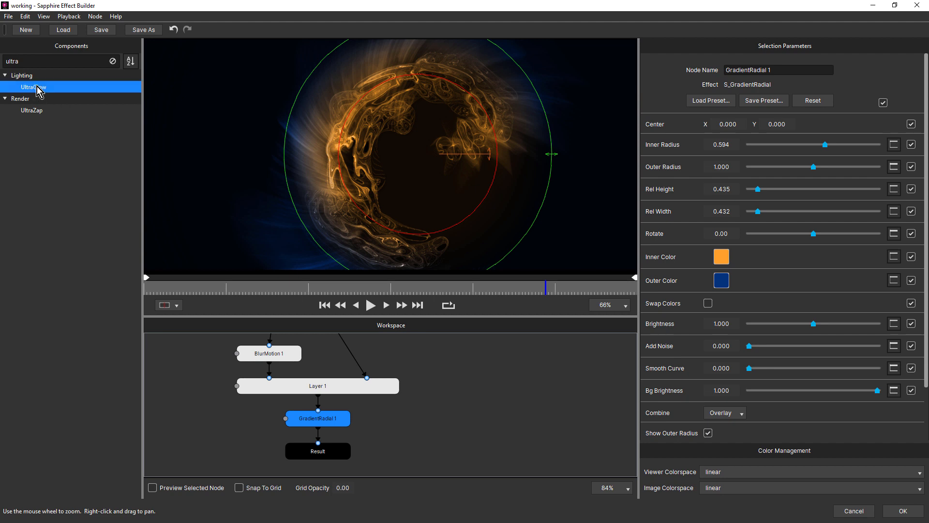
{"action": "double_click", "coordinate": [38, 87]}
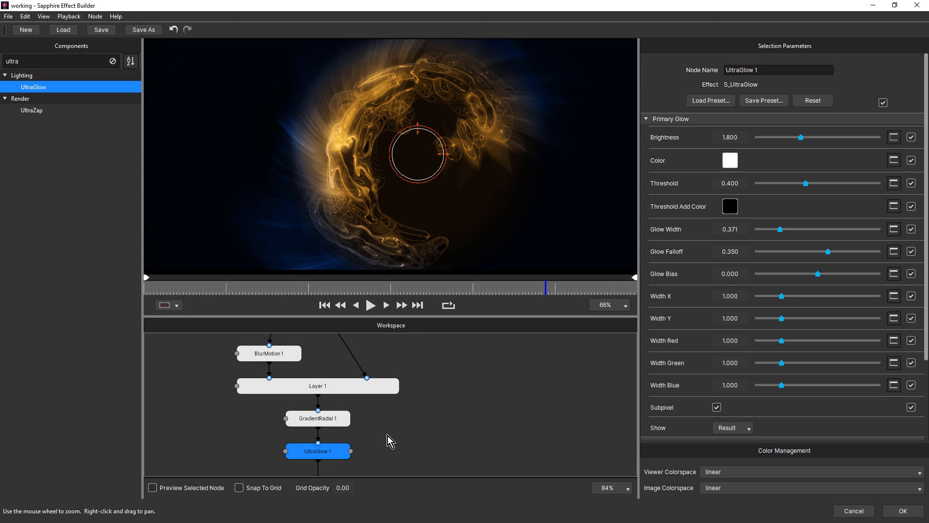
Set UltraGlow's primary glow Threshold to 0.241 and Brightness to 1.667, checking the glow across the timeline.
{"action": "left_click_drag", "start_coordinate": [388, 436], "coordinate": [386, 409]}
{"action": "left_click", "coordinate": [334, 423]}
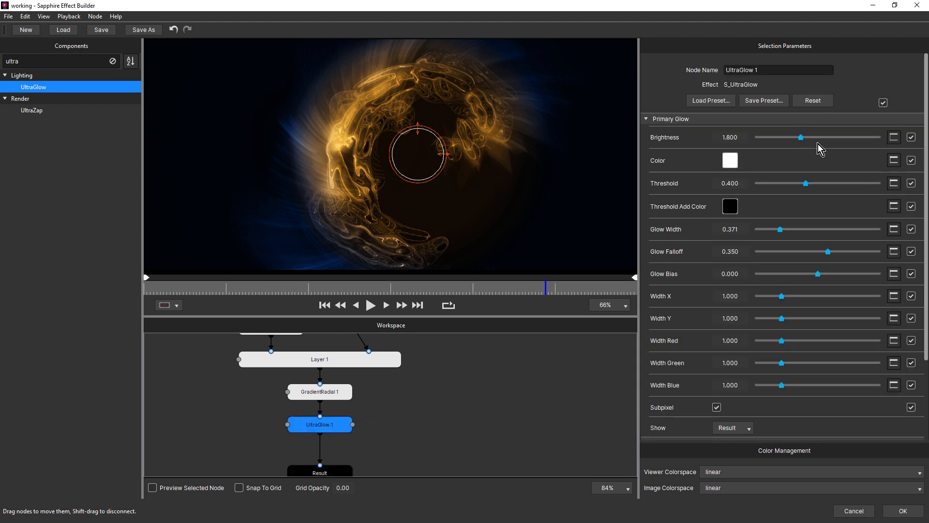
{"action": "left_click_drag", "start_coordinate": [806, 184], "coordinate": [788, 185]}
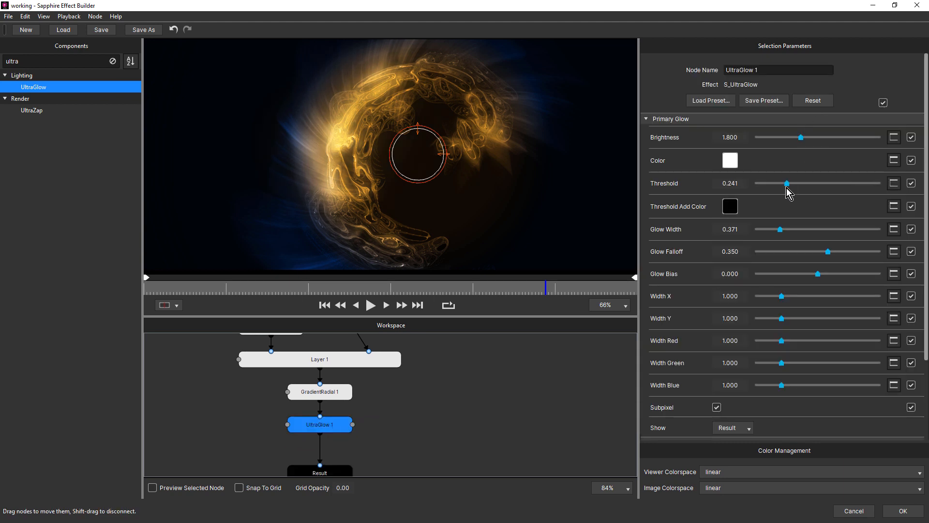
{"action": "left_click_drag", "start_coordinate": [190, 290], "coordinate": [501, 307]}
{"action": "left_click_drag", "start_coordinate": [806, 141], "coordinate": [795, 140]}
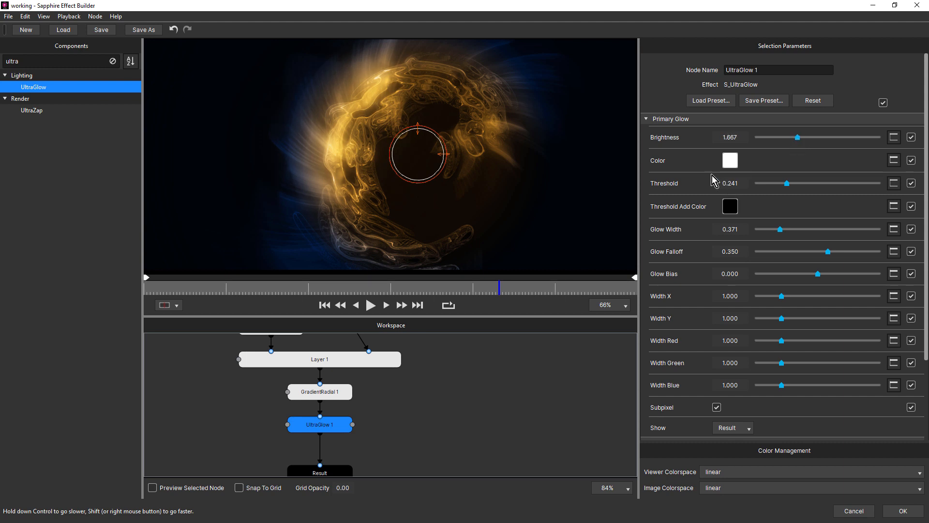
Set UltraGlow's primary glow color to orange.
{"action": "left_click", "coordinate": [730, 160]}
{"action": "mouse_move", "coordinate": [621, 177]}
{"action": "left_mouse_down"}
{"action": "mouse_move", "coordinate": [632, 184]}
{"action": "mouse_move", "coordinate": [604, 171]}
{"action": "left_mouse_up"}
{"action": "left_click", "coordinate": [737, 316]}
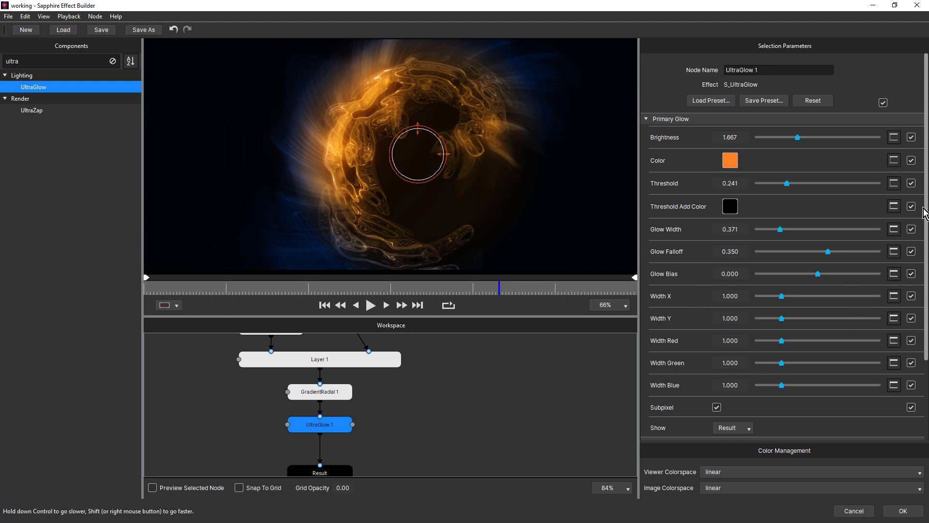
Set UltraGlow's After Glow Color to orange-red and After Glow Width to 1.325, and lower the primary Threshold to 0.193.
{"action": "scroll", "coordinate": [911, 218], "scroll_direction": "down", "scroll_amount": 5}
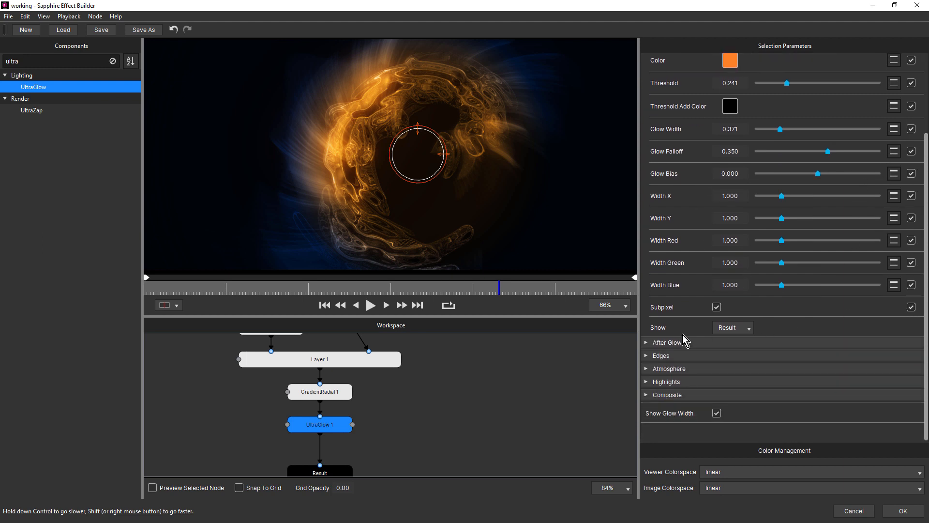
{"action": "left_click", "coordinate": [647, 343]}
{"action": "left_click", "coordinate": [732, 384]}
{"action": "left_click_drag", "start_coordinate": [629, 163], "coordinate": [603, 158]}
{"action": "left_click", "coordinate": [727, 322]}
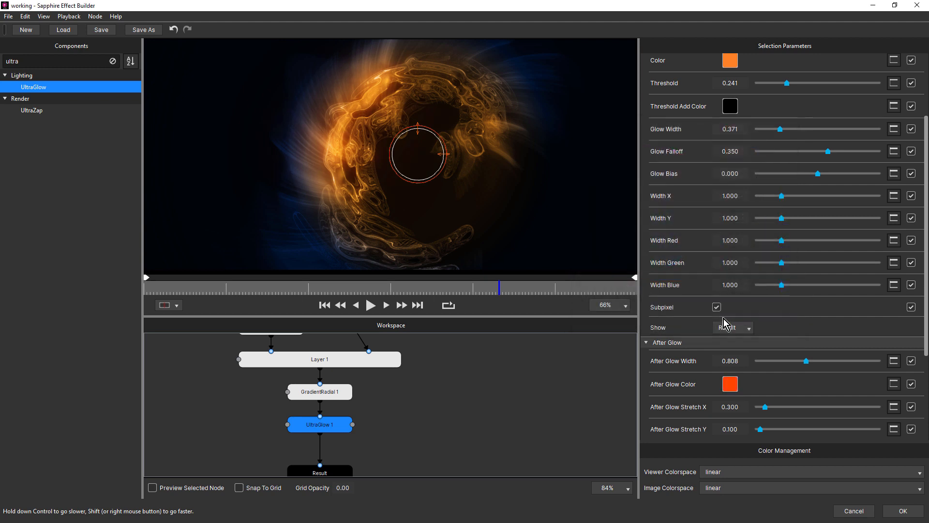
{"action": "left_click_drag", "start_coordinate": [807, 361], "coordinate": [845, 364]}
{"action": "left_click_drag", "start_coordinate": [790, 86], "coordinate": [780, 89]}
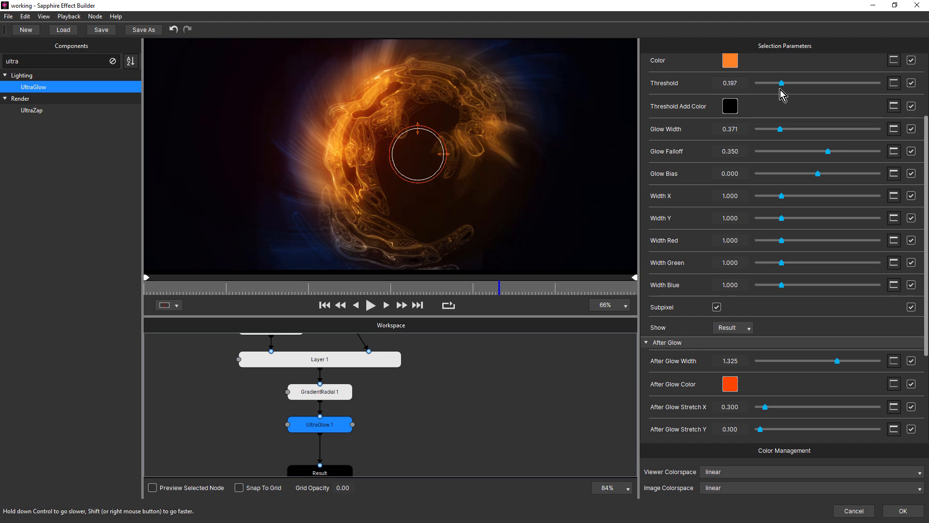
{"action": "left_click", "coordinate": [730, 384]}
{"action": "left_click", "coordinate": [682, 231]}
{"action": "left_click_drag", "start_coordinate": [682, 232], "coordinate": [641, 157]}
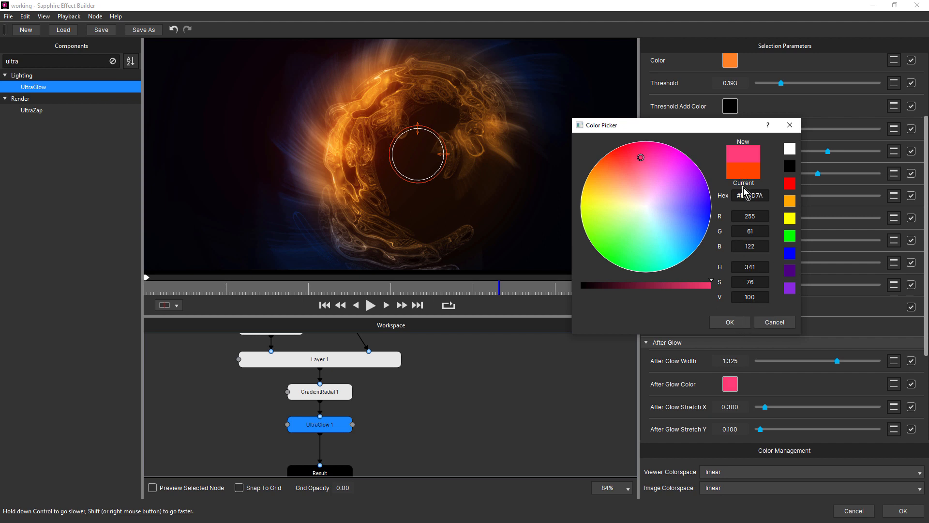
{"action": "left_click", "coordinate": [776, 321]}
Set UltraGlow's After Glow Width to 0.827 and primary glow color to pale pink, checking an earlier frame.
{"action": "left_click_drag", "start_coordinate": [837, 361], "coordinate": [808, 361]}
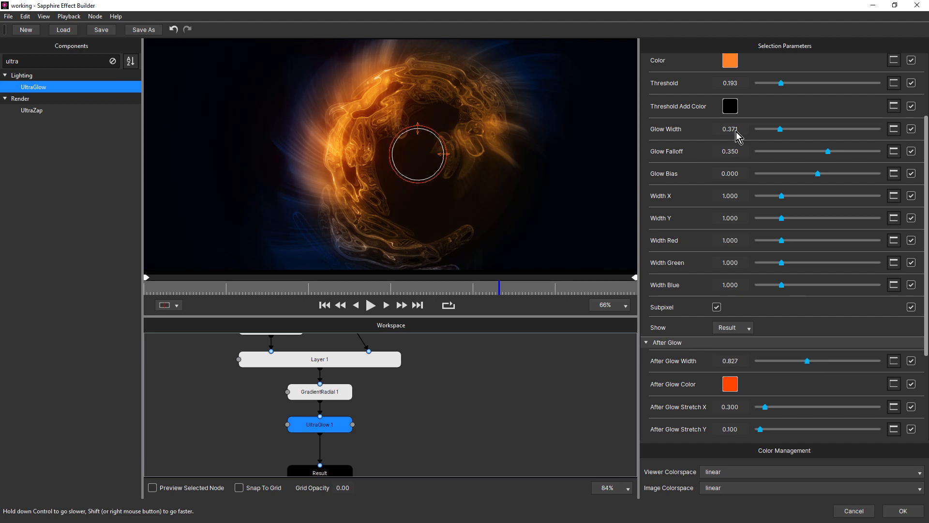
{"action": "left_click", "coordinate": [729, 64]}
{"action": "left_click_drag", "start_coordinate": [611, 173], "coordinate": [635, 195]}
{"action": "left_click", "coordinate": [729, 323]}
{"action": "left_click_drag", "start_coordinate": [186, 288], "coordinate": [295, 305]}
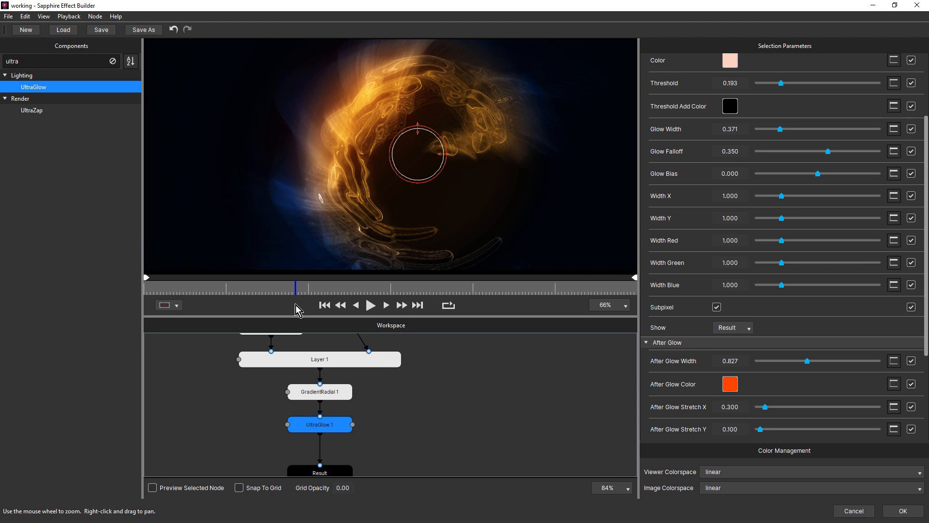
Set BlurMotion 1's From Rotate to -41.20, check a later frame and save the effect.
{"action": "left_click_drag", "start_coordinate": [387, 394], "coordinate": [401, 432]}
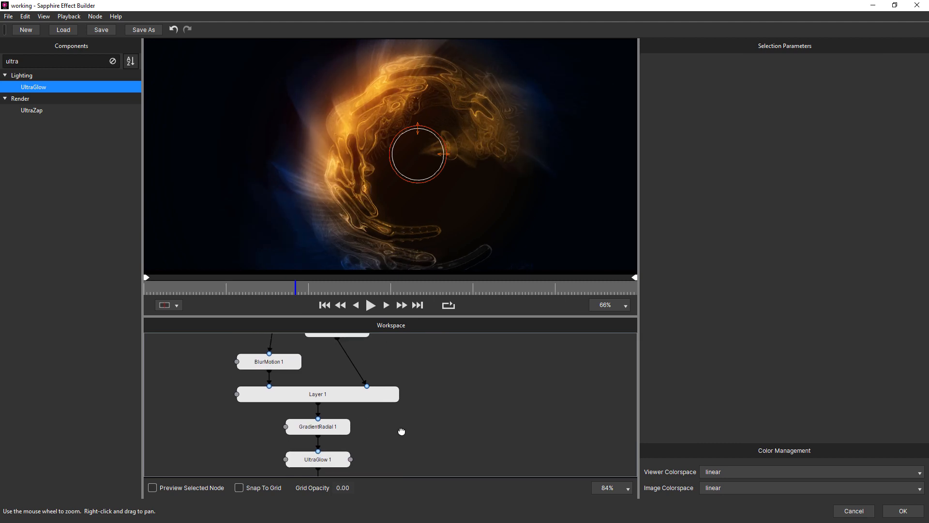
{"action": "left_click", "coordinate": [271, 371]}
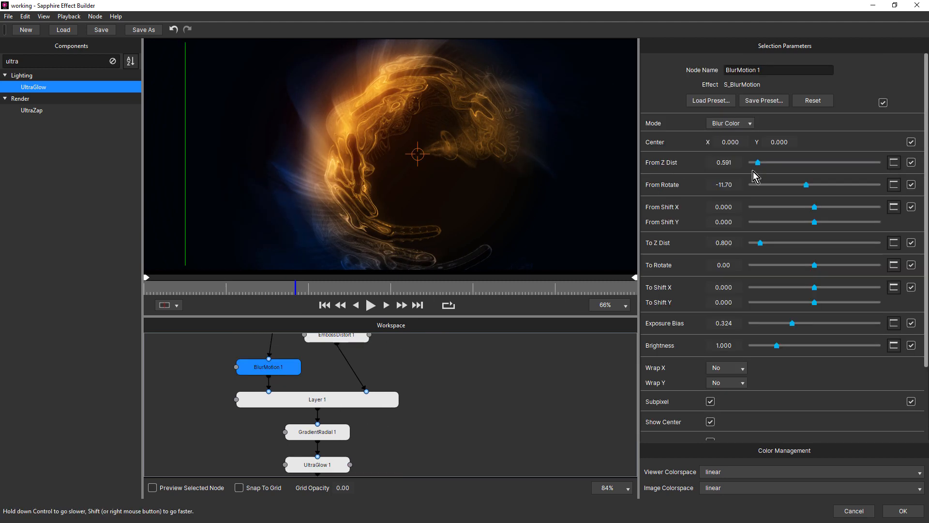
{"action": "left_click_drag", "start_coordinate": [808, 186], "coordinate": [788, 195]}
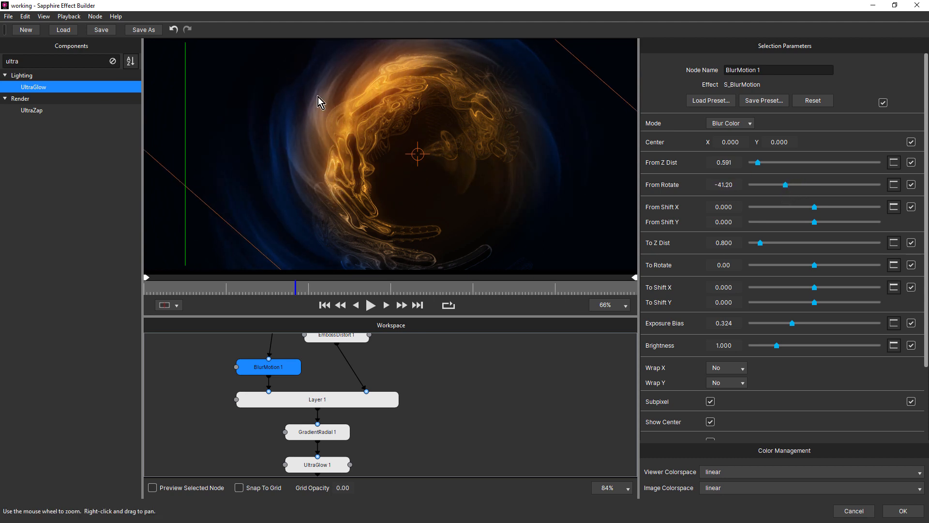
{"action": "left_click_drag", "start_coordinate": [194, 290], "coordinate": [418, 296]}
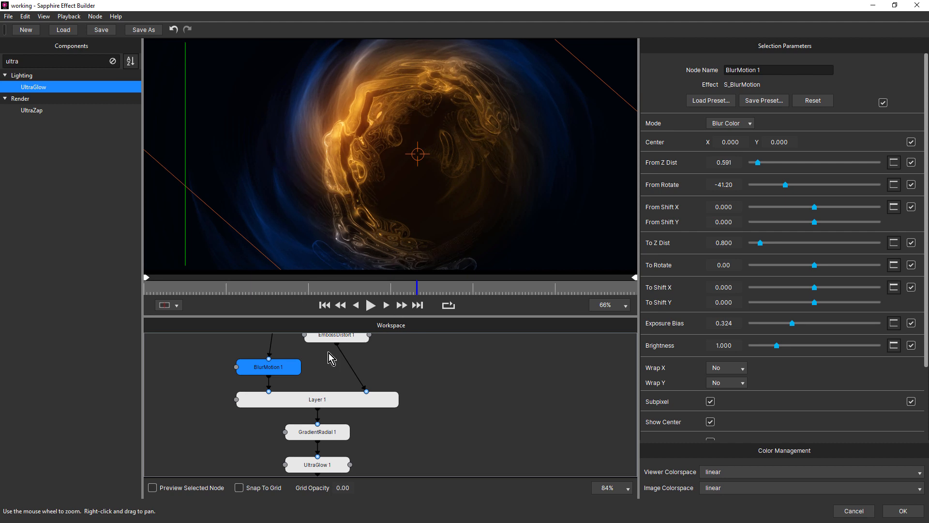
{"action": "key", "text": "ctrl+s"}
{"action": "left_click", "coordinate": [420, 374]}
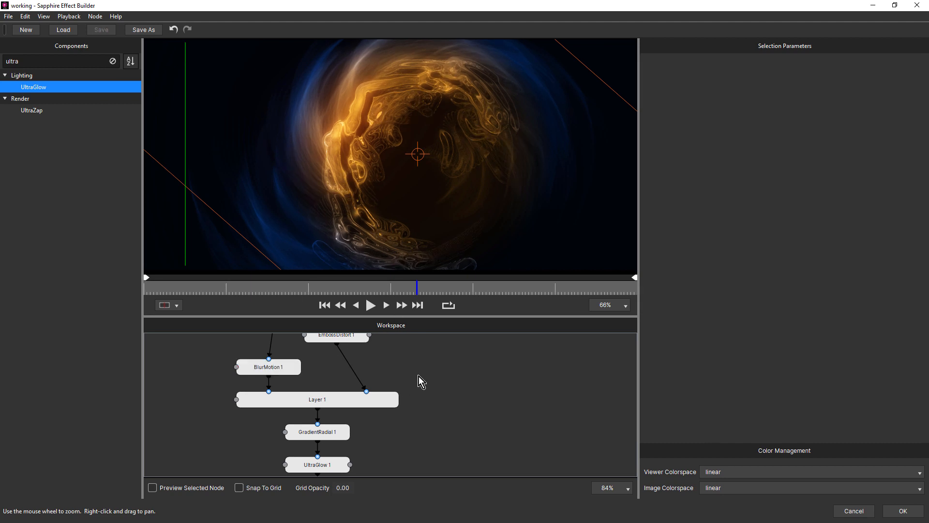
Find the Rays lighting component and insert it directly after UltraGlow 1, before the Result node.
{"action": "left_click_drag", "start_coordinate": [426, 426], "coordinate": [431, 382]}
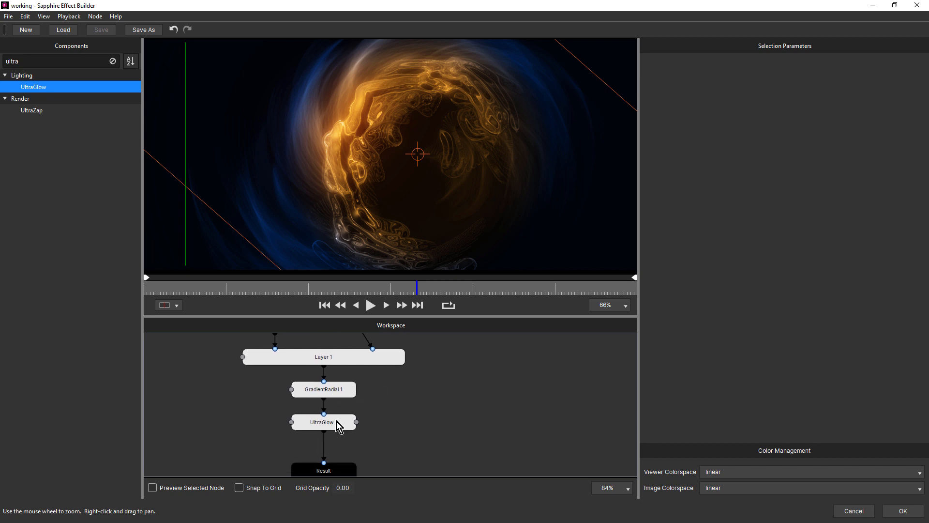
{"action": "left_click", "coordinate": [339, 423]}
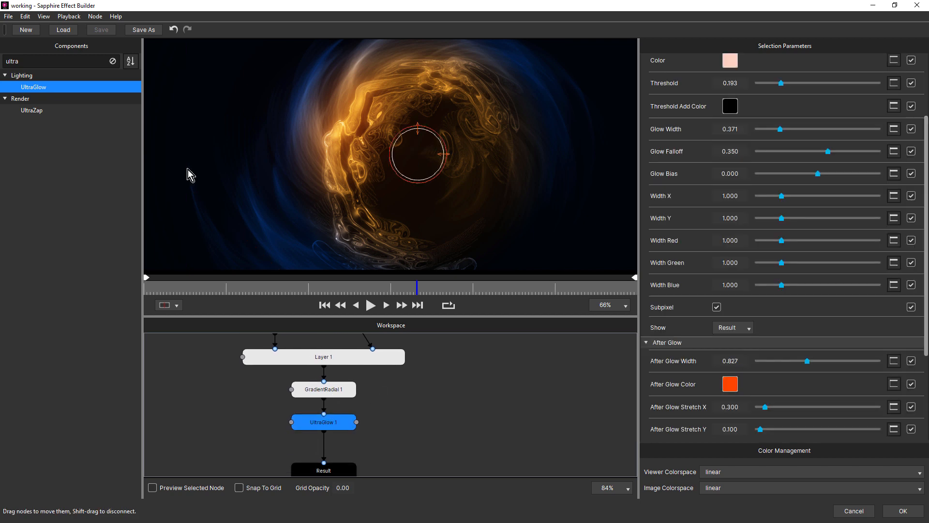
{"action": "double_click", "coordinate": [35, 61]}
{"action": "type", "text": "rays"}
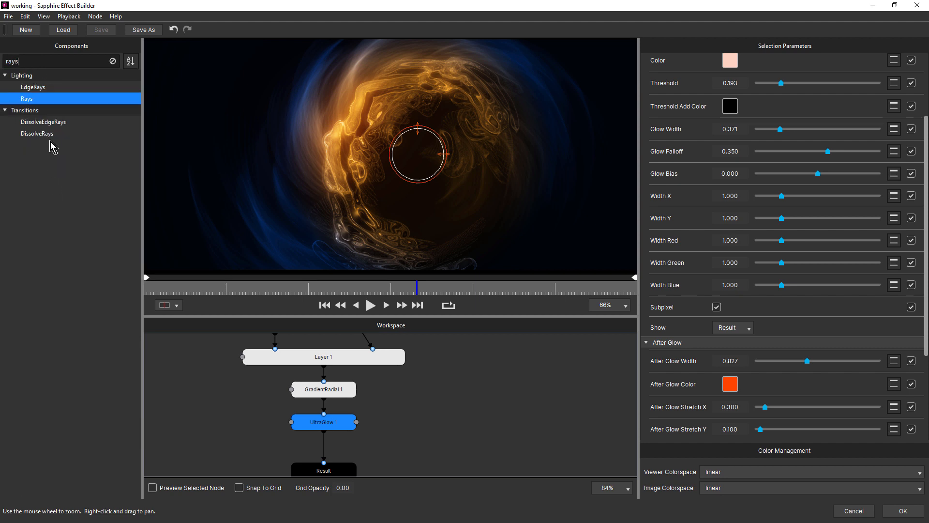
{"action": "double_click", "coordinate": [27, 99]}
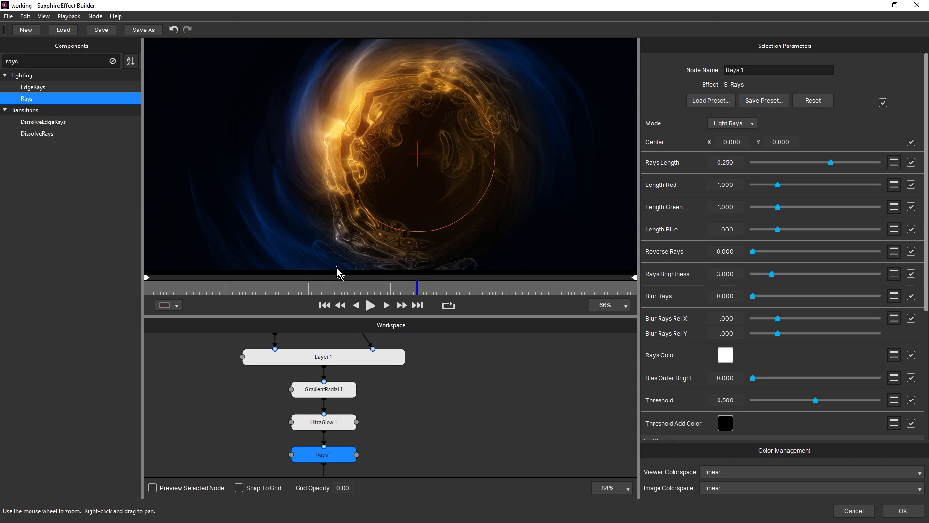
Check the Rays look at a few frames and insert a BokehLights lighting component between GradientRadial 1 and UltraGlow 1.
{"action": "left_click_drag", "start_coordinate": [216, 289], "coordinate": [462, 277]}
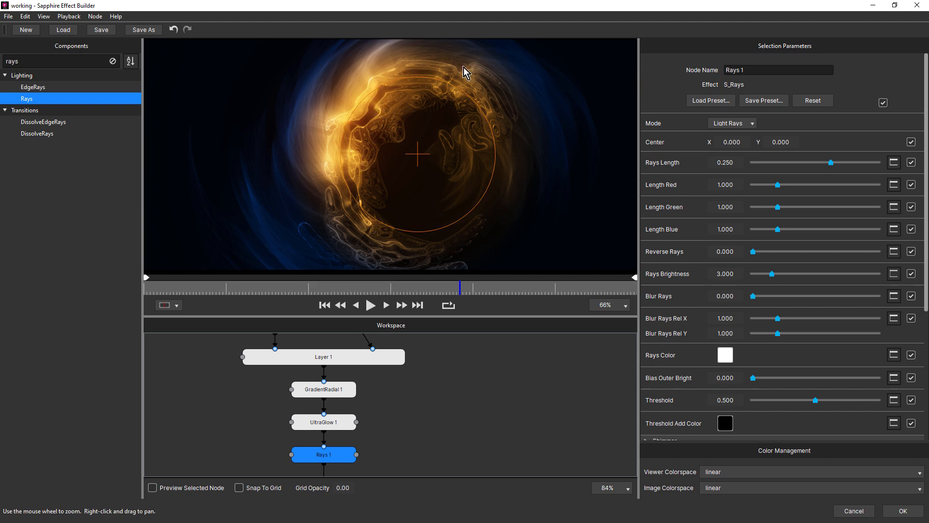
{"action": "left_click_drag", "start_coordinate": [280, 290], "coordinate": [457, 299]}
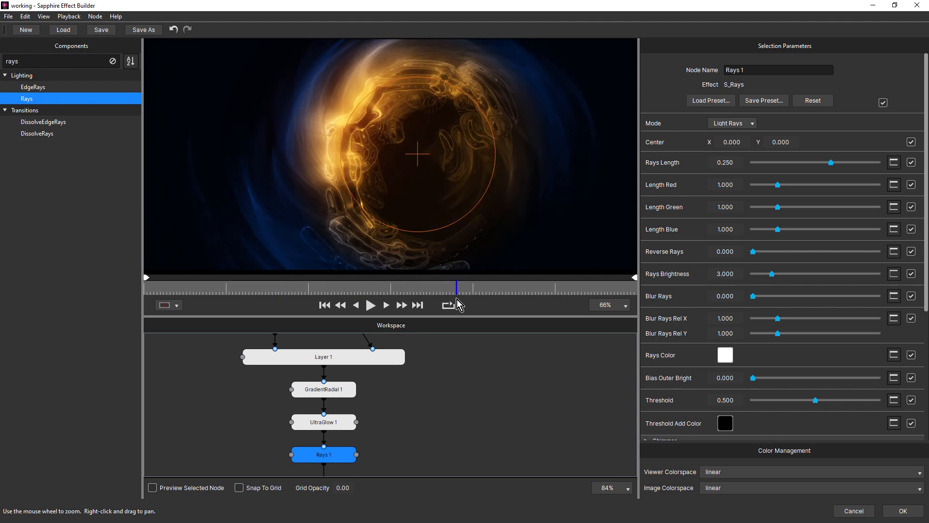
{"action": "left_click_drag", "start_coordinate": [436, 400], "coordinate": [437, 382]}
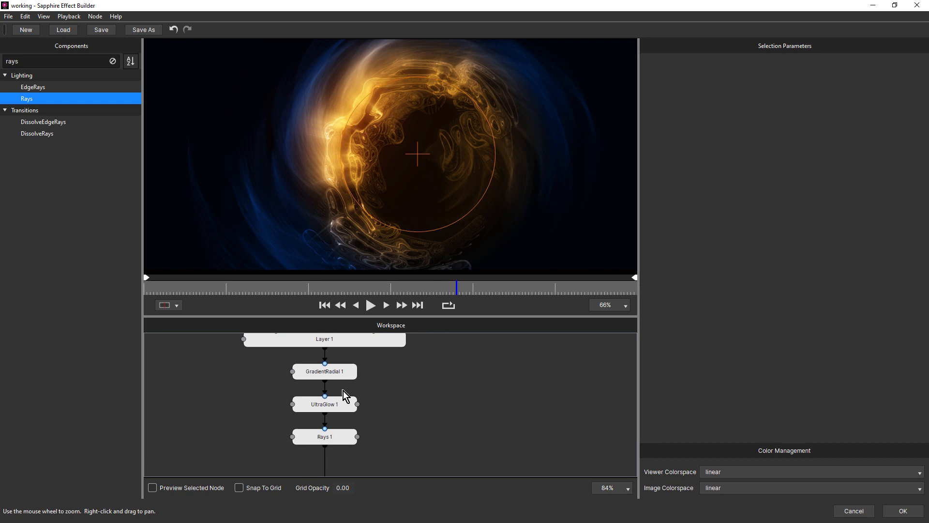
{"action": "left_click", "coordinate": [341, 376]}
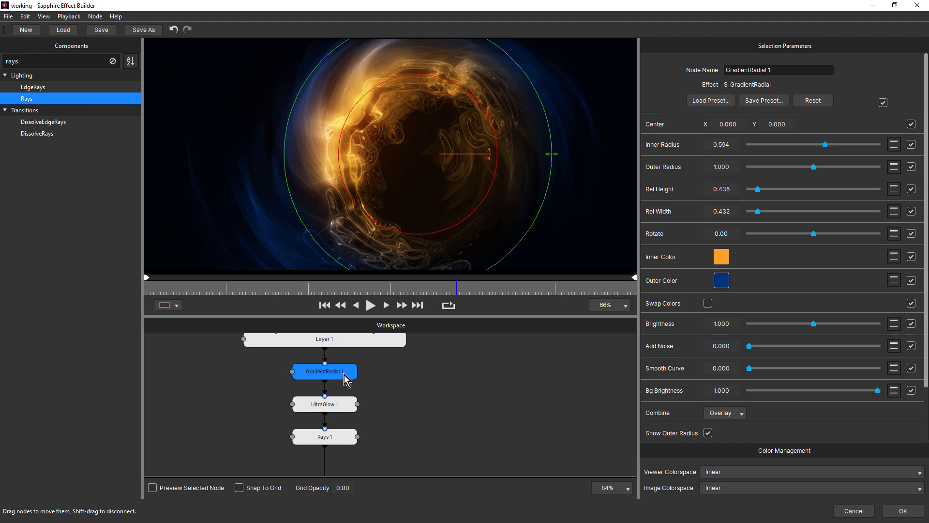
{"action": "double_click", "coordinate": [47, 62]}
{"action": "type", "text": "bokeh"}
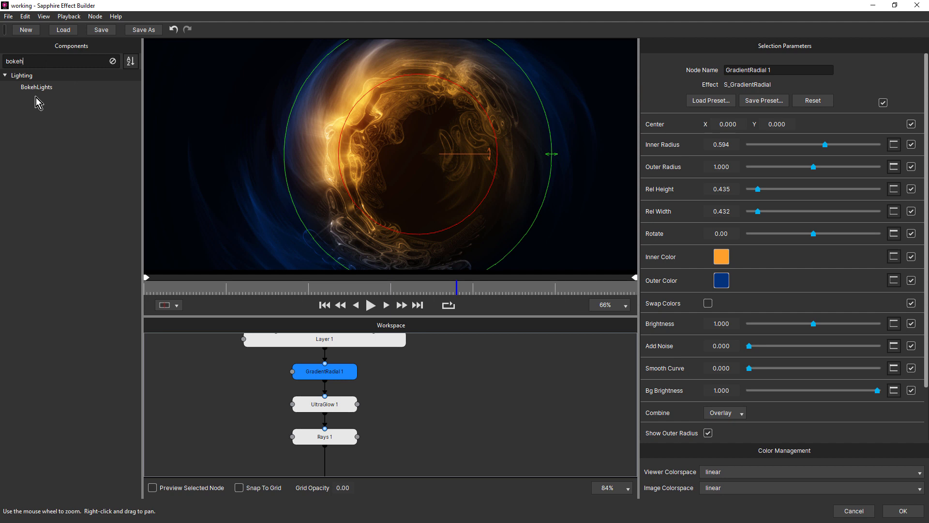
{"action": "left_click", "coordinate": [33, 88]}
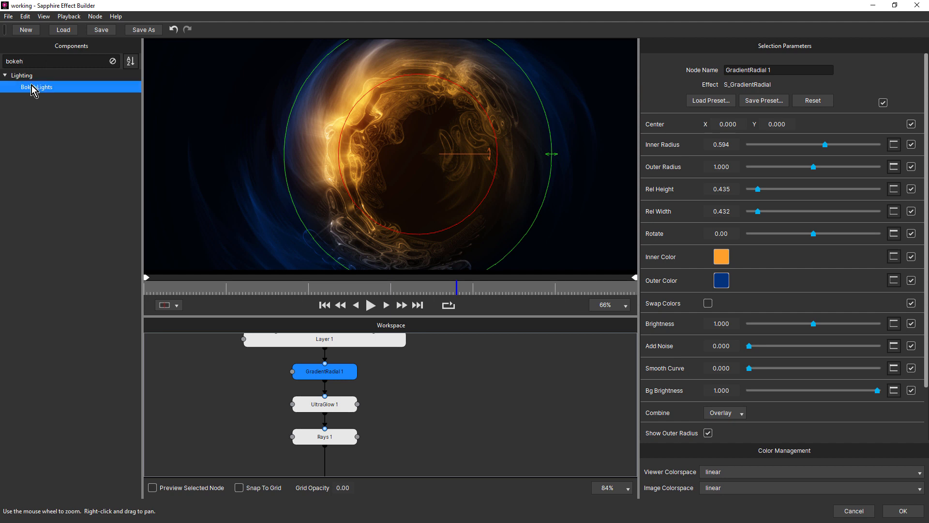
{"action": "double_click", "coordinate": [33, 88]}
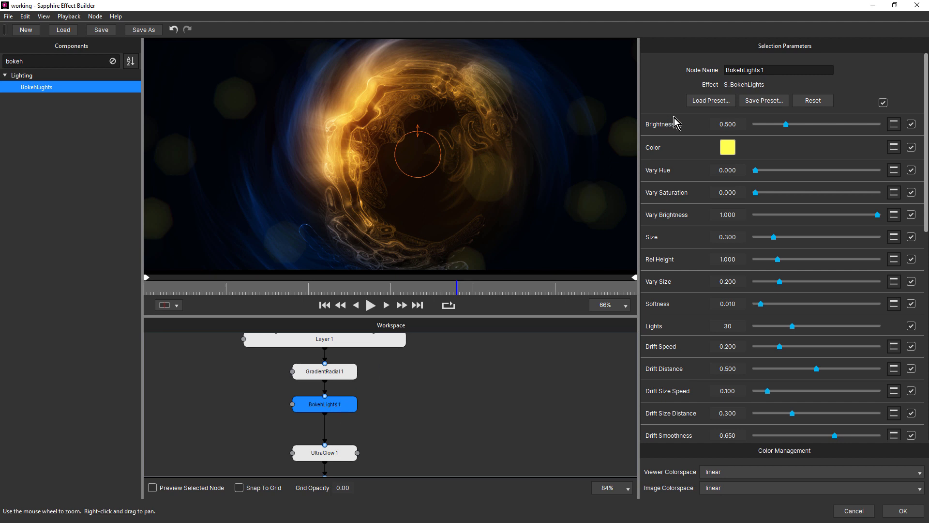
Load the Source User preset into BokehLights 1.
{"action": "left_click", "coordinate": [711, 100]}
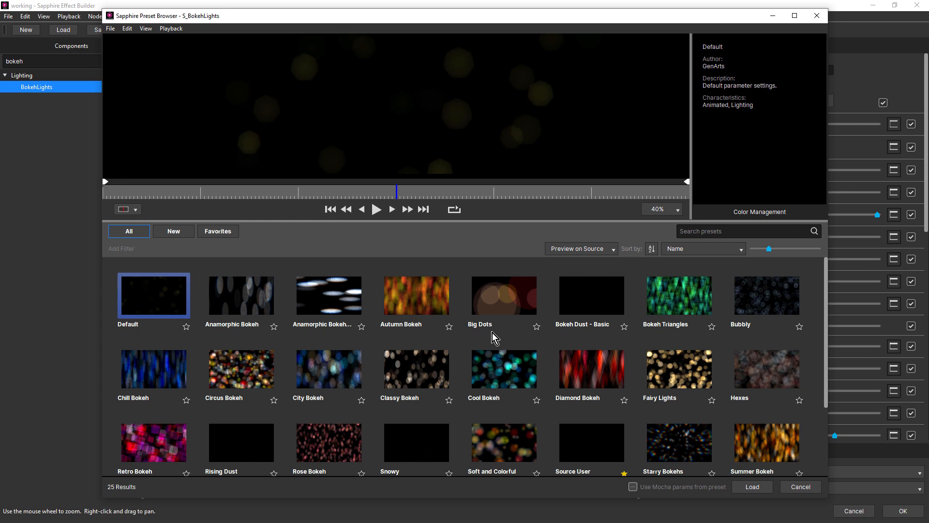
{"action": "scroll", "coordinate": [492, 332], "scroll_direction": "down", "scroll_amount": 1}
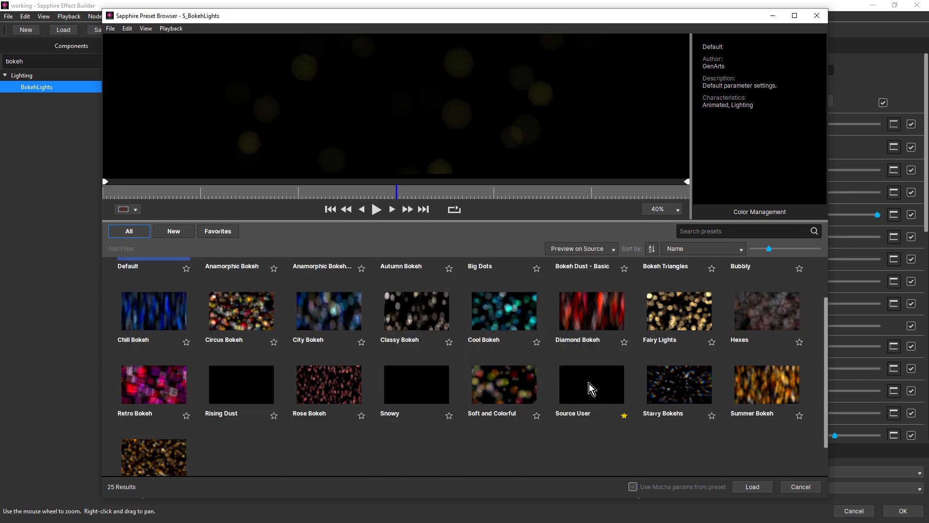
{"action": "left_click", "coordinate": [583, 388]}
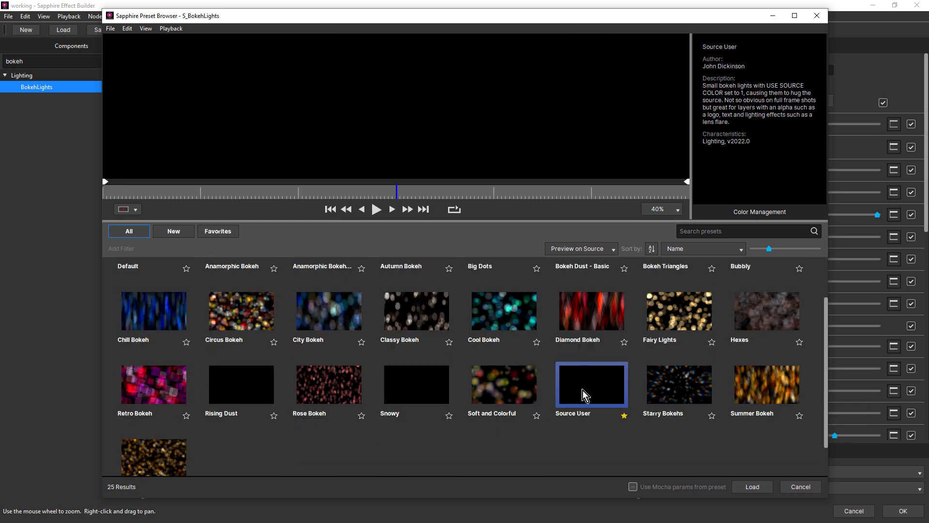
{"action": "left_click", "coordinate": [755, 487]}
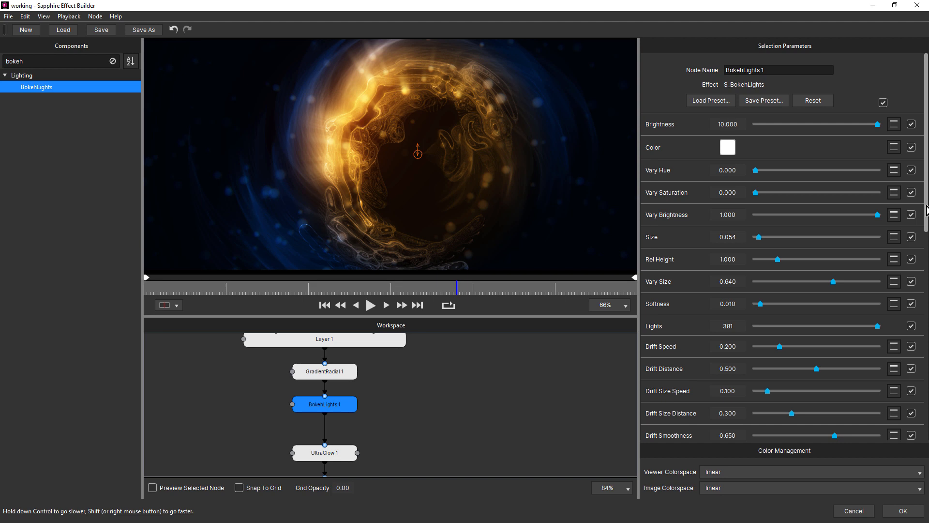
Lower BokehLights 1's Softness to 0.006.
{"action": "scroll", "coordinate": [922, 211], "scroll_direction": "down", "scroll_amount": 5}
{"action": "left_click_drag", "start_coordinate": [926, 300], "coordinate": [926, 304]}
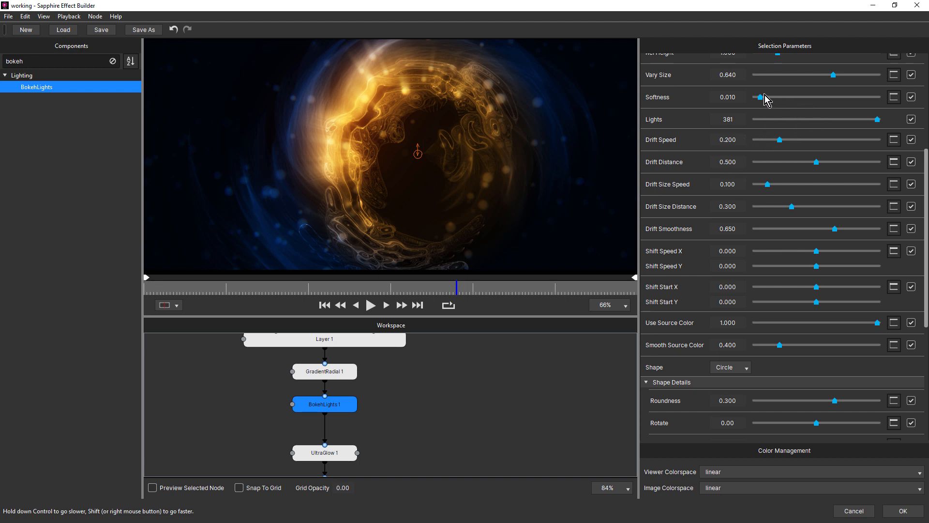
{"action": "left_click_drag", "start_coordinate": [759, 102], "coordinate": [756, 102]}
{"action": "scroll", "coordinate": [919, 198], "scroll_direction": "up", "scroll_amount": 1}
{"action": "scroll", "coordinate": [920, 198], "scroll_direction": "up", "scroll_amount": 4}
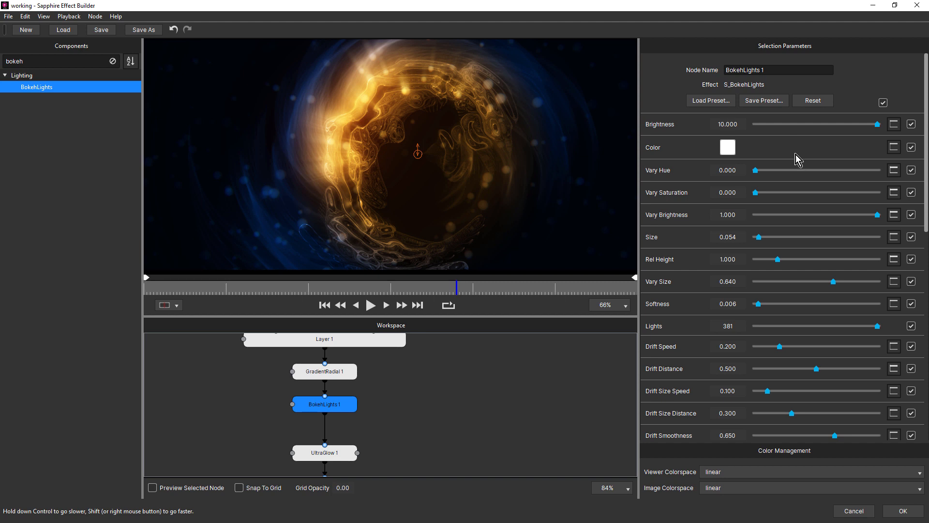
Try larger and smaller light sizes on BokehLights 1, settling on a Size of 0.025.
{"action": "left_click_drag", "start_coordinate": [756, 238], "coordinate": [761, 238]}
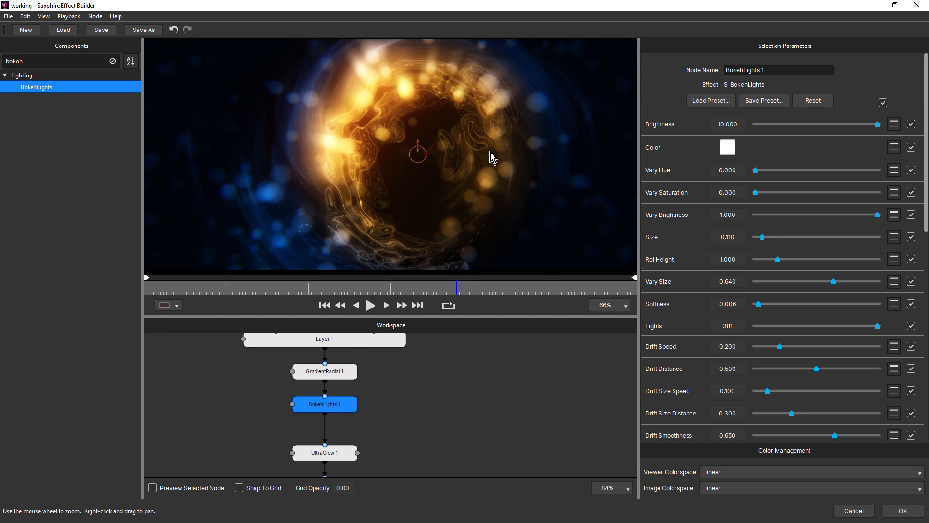
{"action": "left_click_drag", "start_coordinate": [762, 237], "coordinate": [759, 237]}
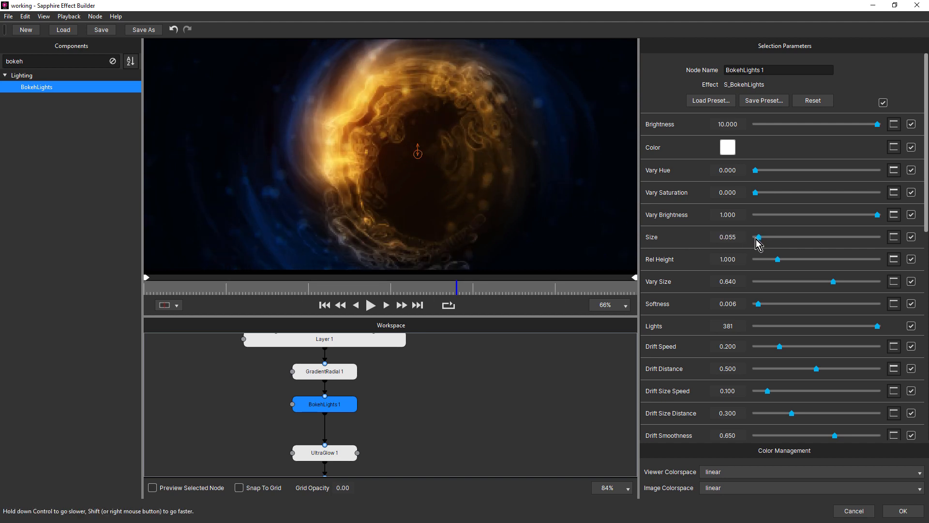
{"action": "left_click_drag", "start_coordinate": [756, 240], "coordinate": [756, 239]}
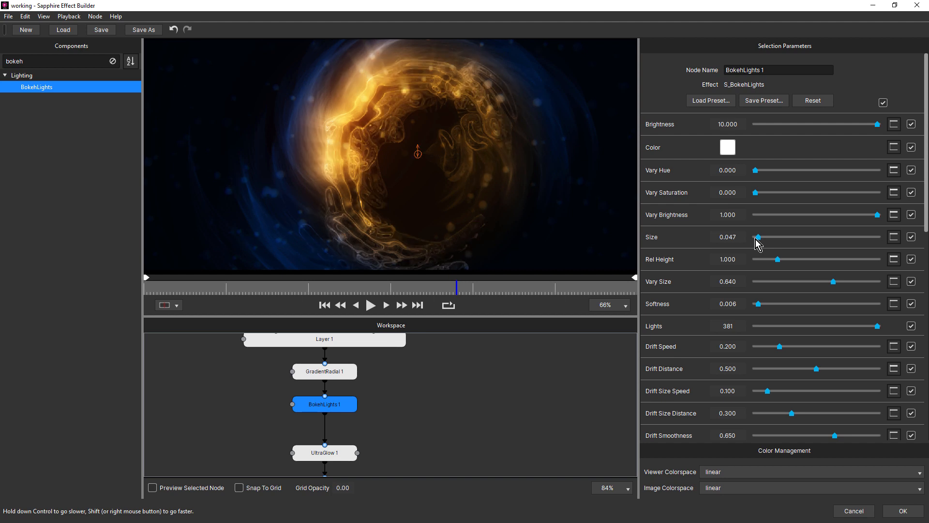
{"action": "left_click", "coordinate": [733, 236]}
{"action": "type", "text": "0.0"}
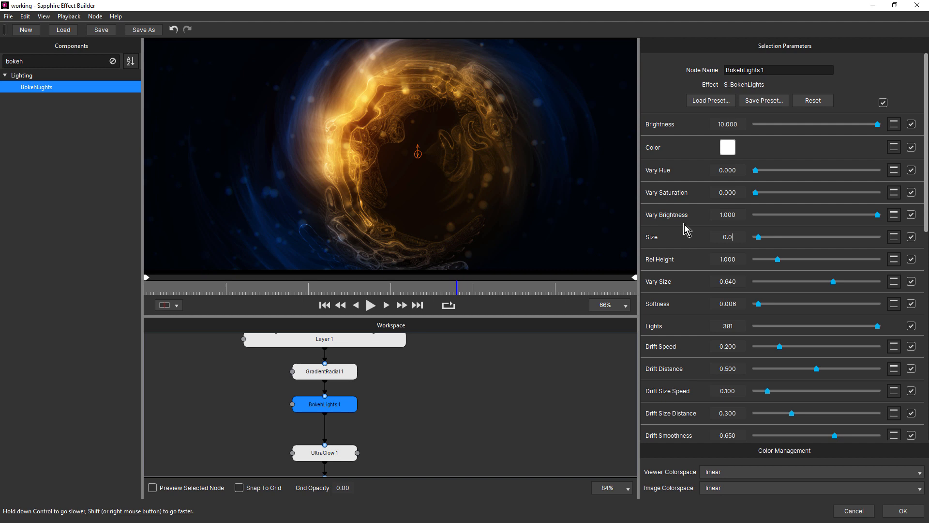
{"action": "type", "text": "25"}
{"action": "key", "text": "Return"}
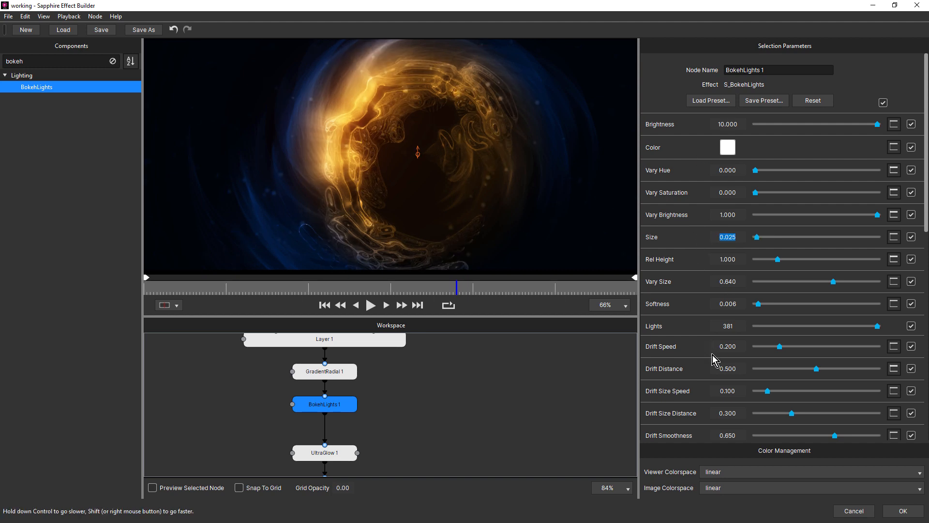
Set the number of Lights in BokehLights 1 to 500.
{"action": "left_click_drag", "start_coordinate": [927, 213], "coordinate": [907, 233]}
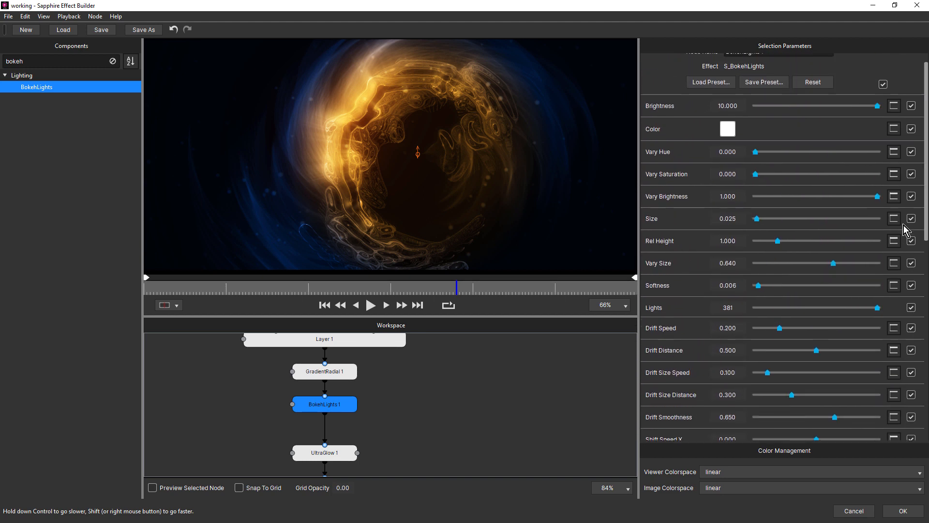
{"action": "double_click", "coordinate": [729, 308]}
{"action": "type", "text": "500"}
{"action": "key", "text": "Return"}
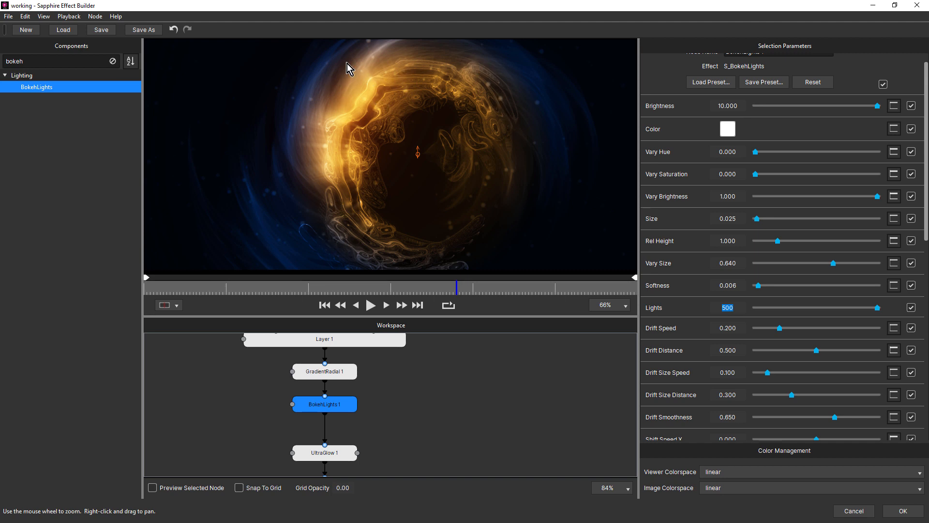
Play the animation from an early frame, check a slightly later frame, and save the effect.
{"action": "left_click", "coordinate": [180, 287]}
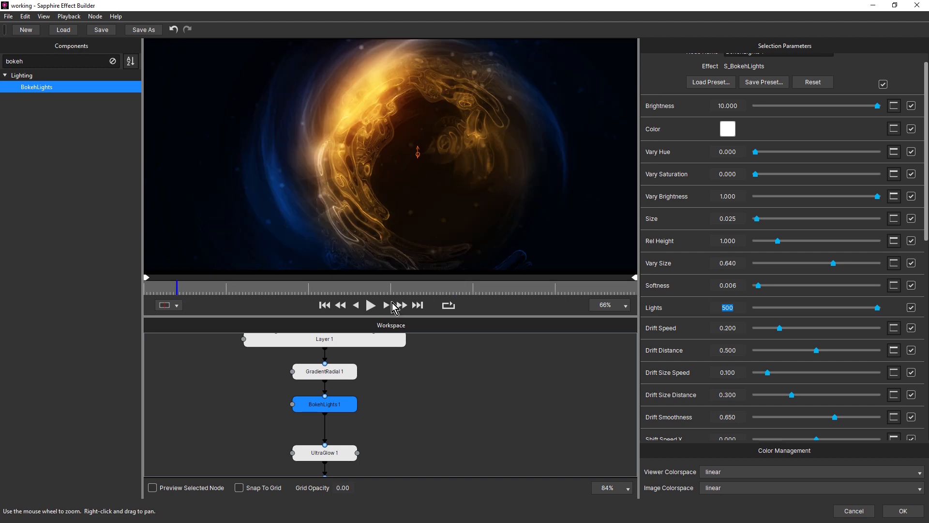
{"action": "left_click", "coordinate": [372, 306]}
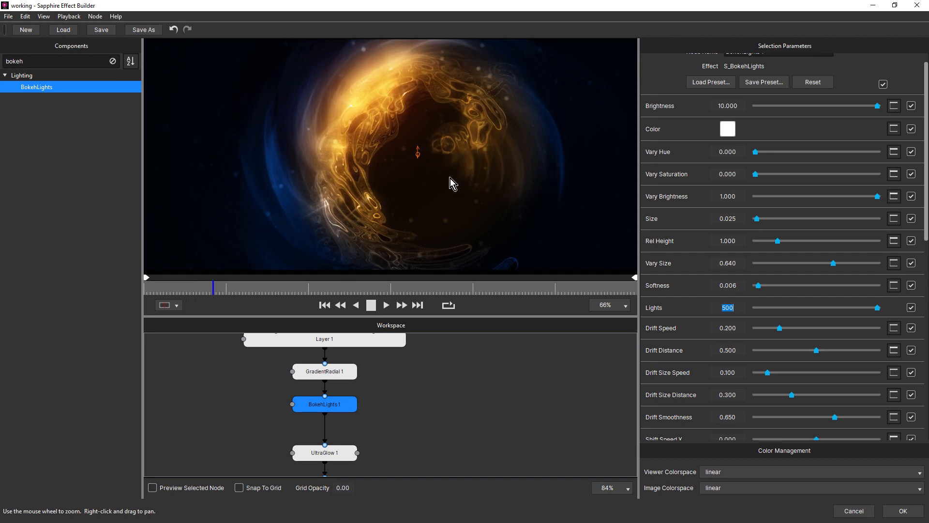
{"action": "left_click", "coordinate": [372, 305]}
{"action": "left_click", "coordinate": [266, 289]}
{"action": "mouse_move", "coordinate": [267, 287]}
{"action": "left_mouse_down"}
{"action": "mouse_move", "coordinate": [533, 296]}
{"action": "mouse_move", "coordinate": [275, 288]}
{"action": "left_mouse_up"}
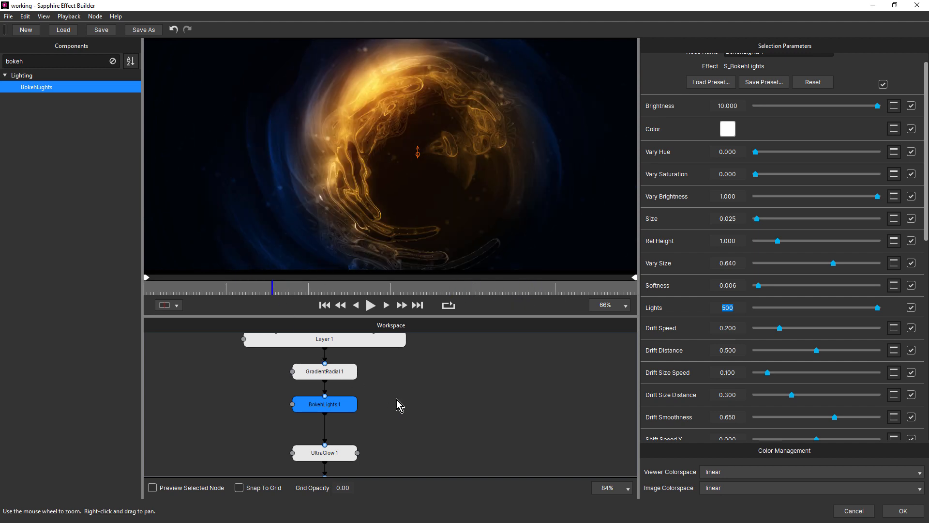
{"action": "key", "text": "ctrl+s"}
Select all nodes in the workspace and automatically arrange them into an evenly spaced layout.
{"action": "left_click_drag", "start_coordinate": [437, 424], "coordinate": [437, 386]}
{"action": "left_click_drag", "start_coordinate": [415, 420], "coordinate": [415, 387]}
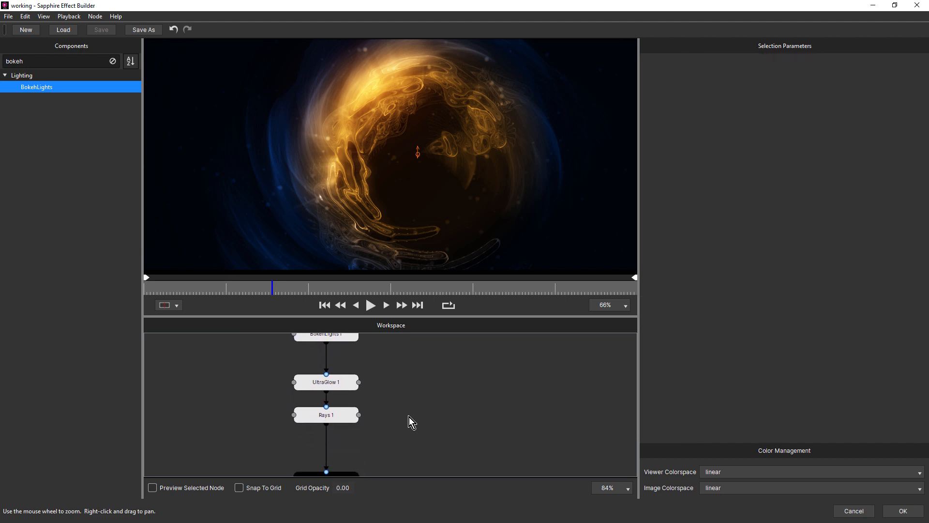
{"action": "key", "text": "ctrl+a"}
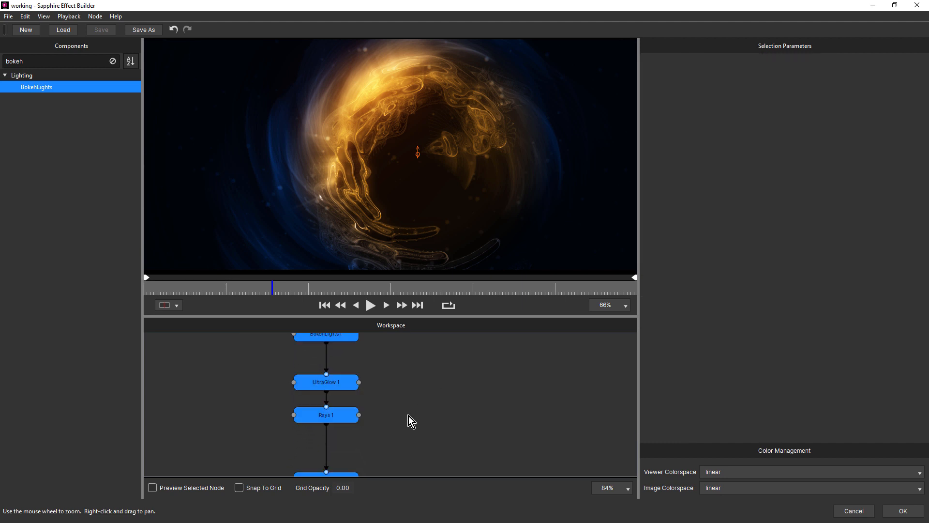
{"action": "key", "text": "l"}
{"action": "left_click", "coordinate": [414, 411]}
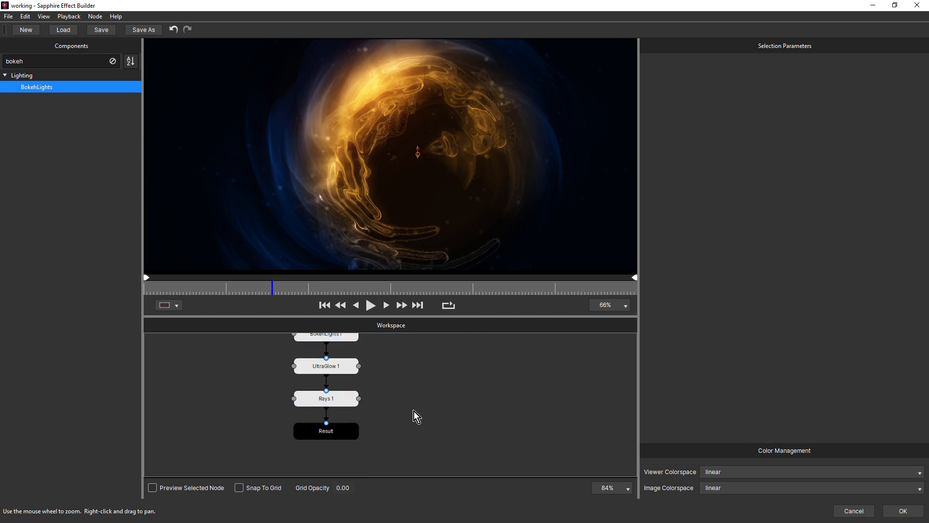
Find the ColorFuseLooks stylize component and insert it directly after Rays 1, before the Result node.
{"action": "left_click", "coordinate": [346, 403]}
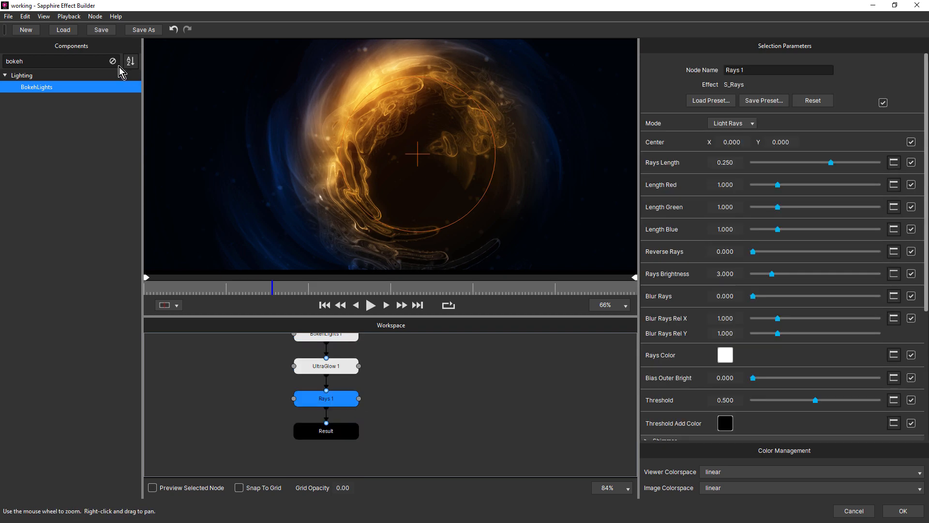
{"action": "double_click", "coordinate": [78, 58]}
{"action": "type", "text": "colo"}
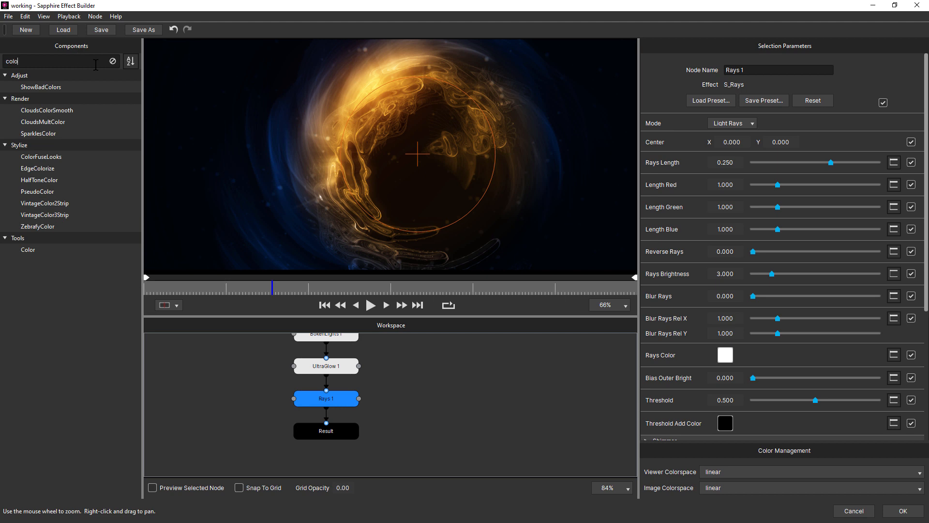
{"action": "left_click", "coordinate": [47, 156]}
{"action": "double_click", "coordinate": [47, 156]}
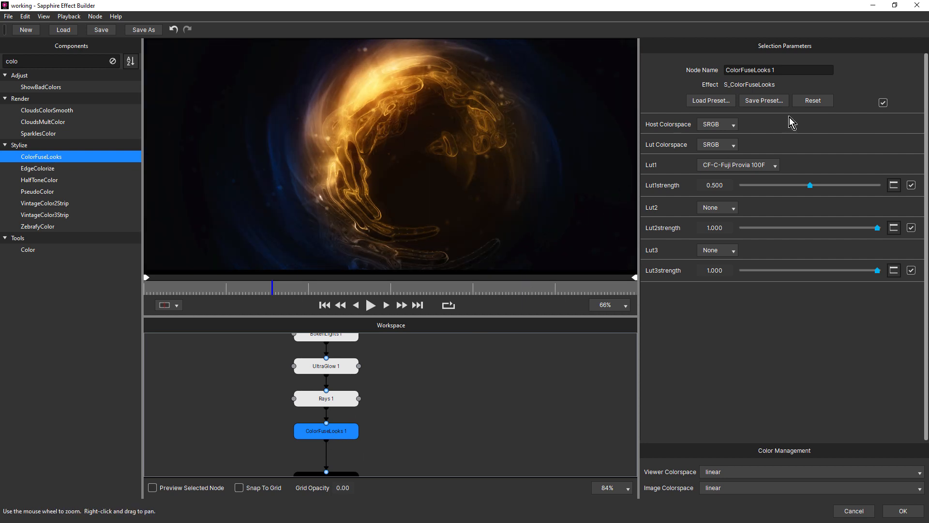
{"action": "left_click", "coordinate": [711, 100]}
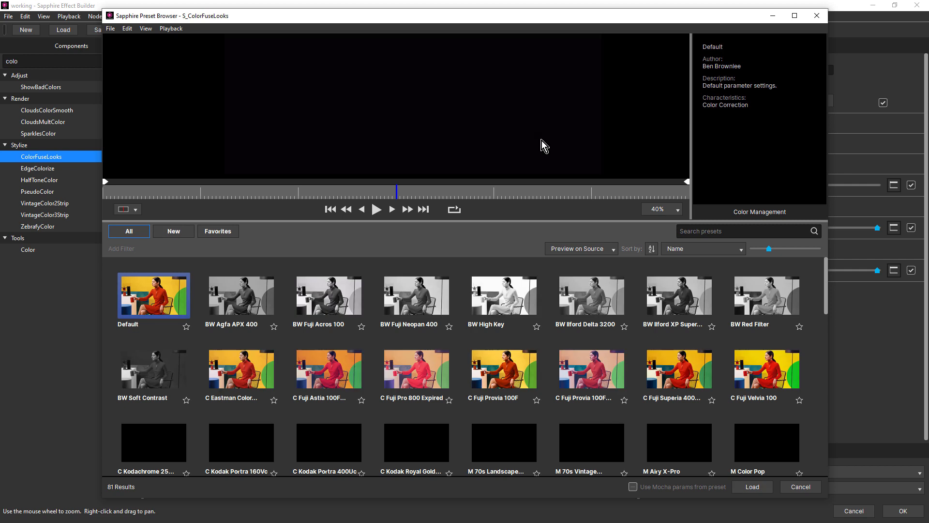
{"action": "left_click_drag", "start_coordinate": [424, 221], "coordinate": [439, 274]}
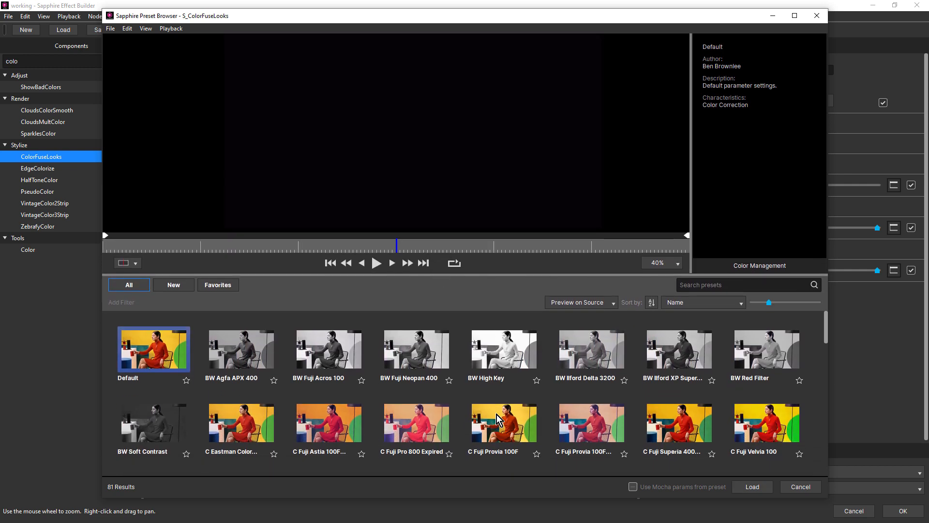
{"action": "scroll", "coordinate": [496, 414], "scroll_direction": "down", "scroll_amount": 2}
{"action": "left_click", "coordinate": [496, 389]}
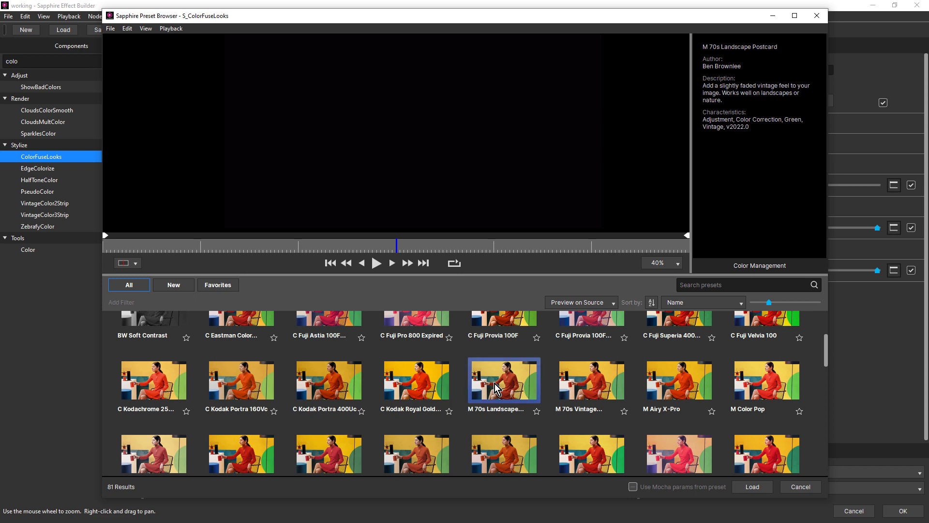
{"action": "left_click", "coordinate": [319, 246]}
{"action": "left_click", "coordinate": [494, 256]}
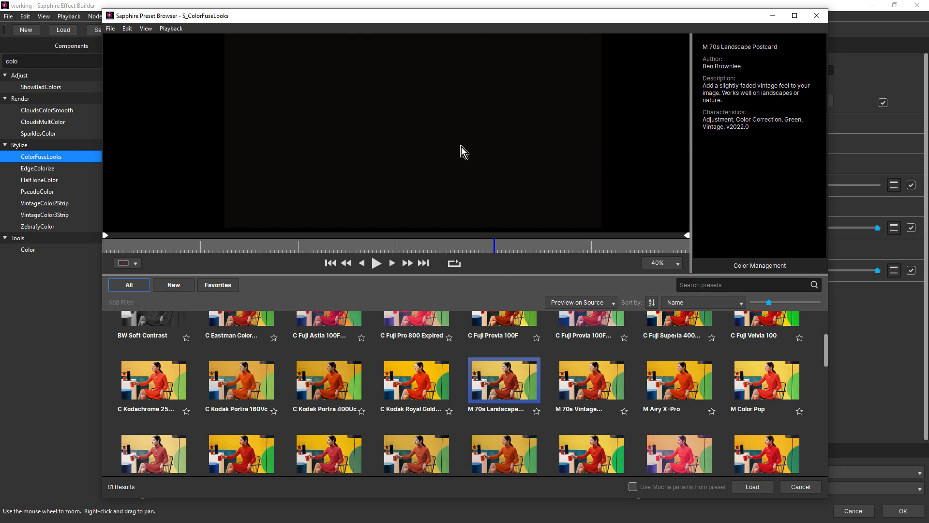
{"action": "left_click", "coordinate": [803, 488]}
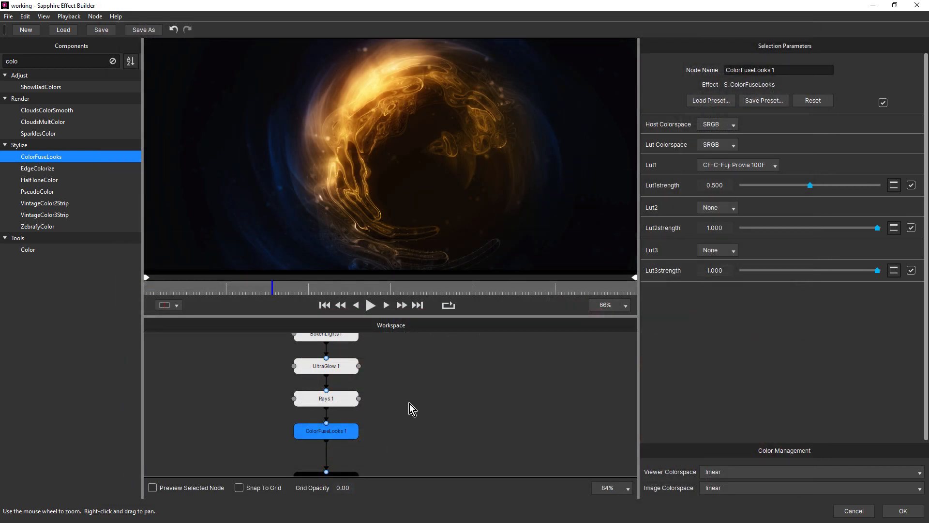
{"action": "mouse_move", "coordinate": [420, 413]}
{"action": "left_mouse_down"}
{"action": "mouse_move", "coordinate": [421, 365]}
{"action": "mouse_move", "coordinate": [417, 404]}
{"action": "mouse_move", "coordinate": [429, 406]}
{"action": "left_mouse_up"}
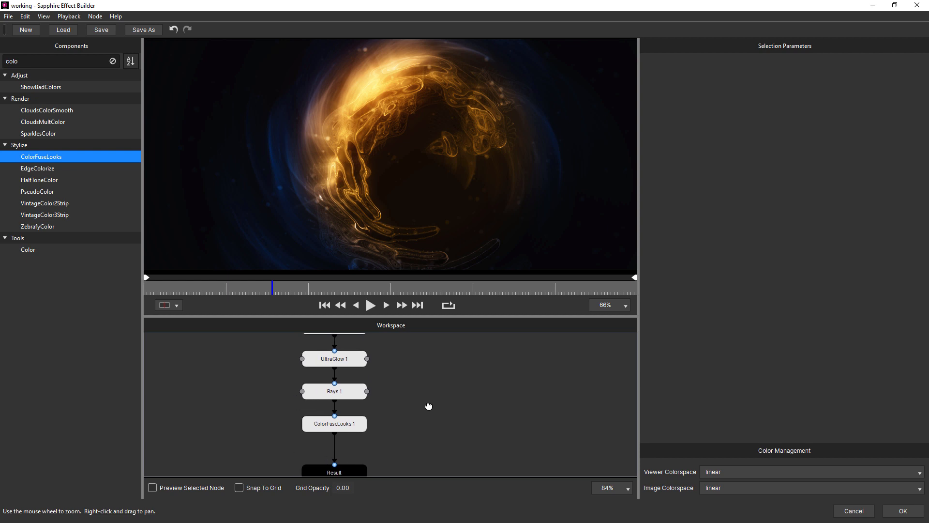
Load the C Fuji Astia 100F Expired preset into ColorFuseLooks 1 and check the look across several frames.
{"action": "left_click", "coordinate": [353, 425]}
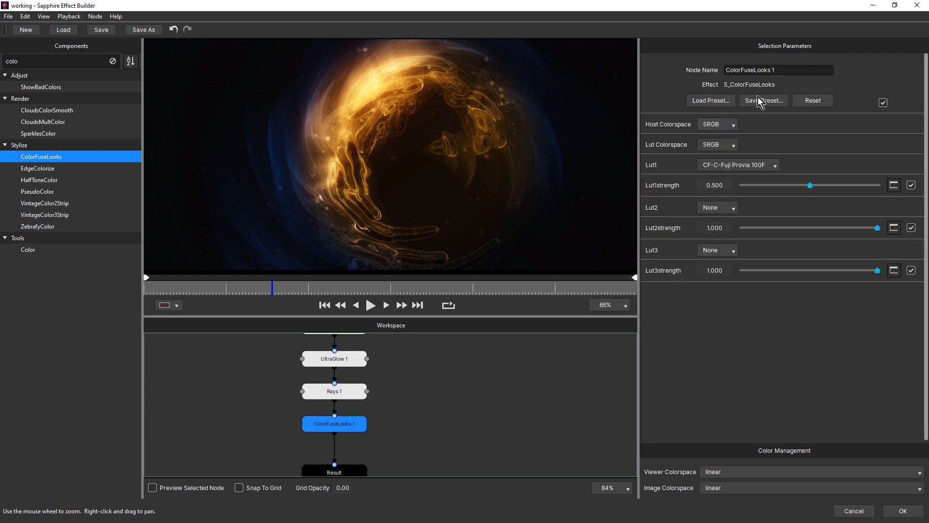
{"action": "left_click", "coordinate": [299, 289]}
{"action": "left_click", "coordinate": [710, 100]}
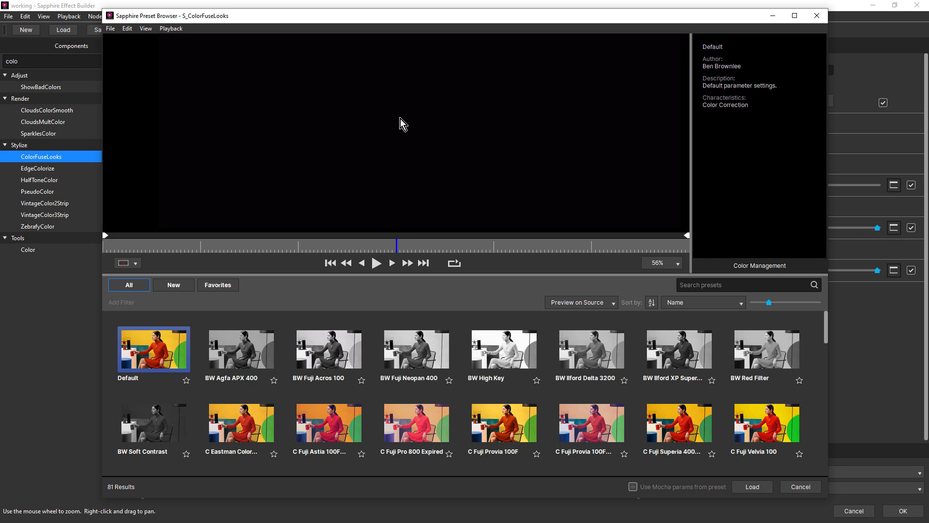
{"action": "left_click_drag", "start_coordinate": [397, 249], "coordinate": [393, 250]}
{"action": "left_click", "coordinate": [679, 420]}
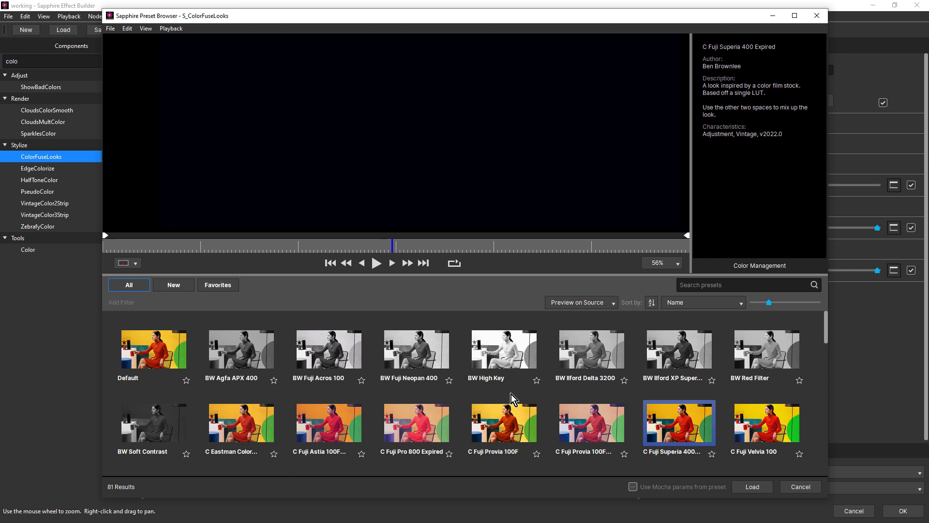
{"action": "scroll", "coordinate": [513, 393], "scroll_direction": "down", "scroll_amount": 1}
{"action": "left_click", "coordinate": [326, 391]}
{"action": "scroll", "coordinate": [349, 378], "scroll_direction": "down", "scroll_amount": 2}
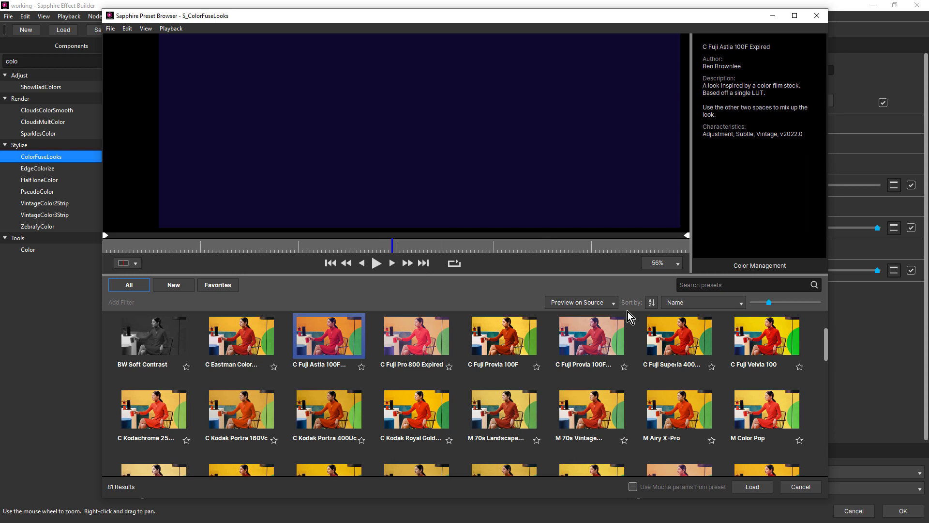
{"action": "left_click", "coordinate": [763, 486]}
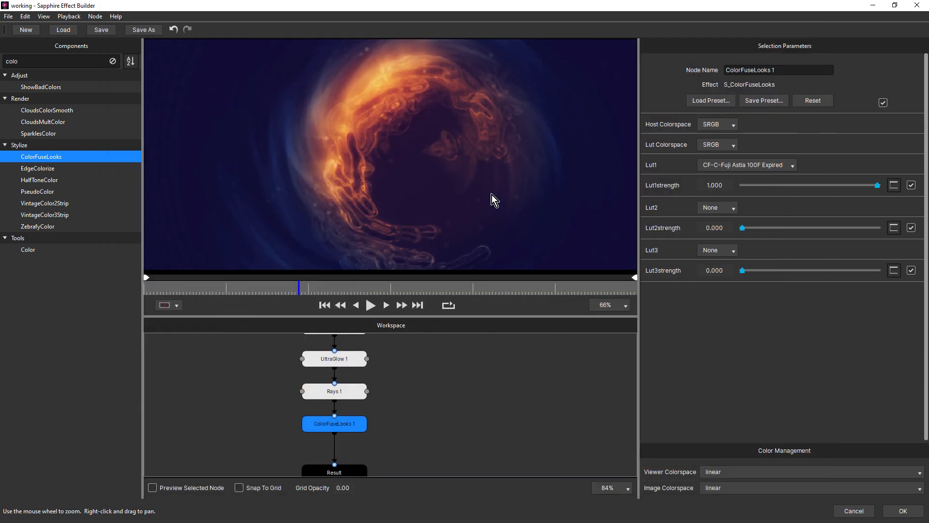
{"action": "left_click_drag", "start_coordinate": [214, 291], "coordinate": [333, 297]}
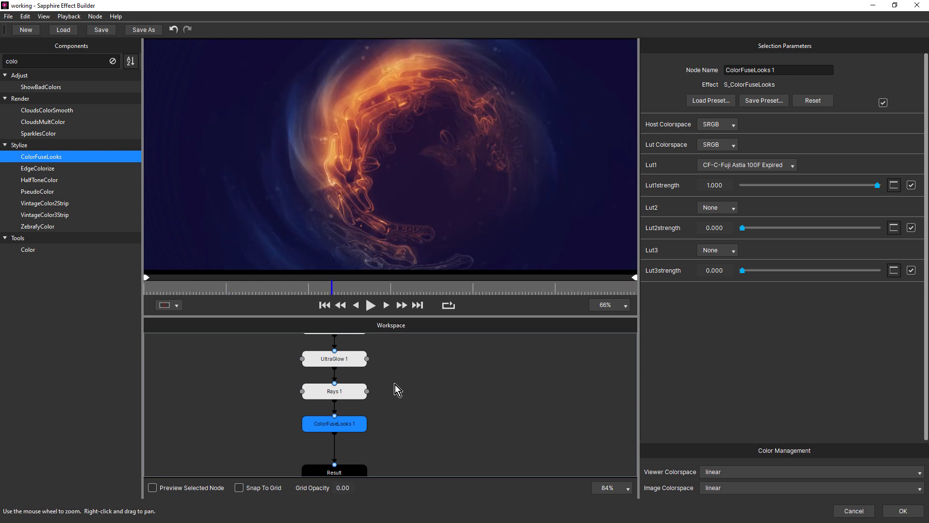
Find the Gamma adjust component and insert it directly after ColorFuseLooks 1, before the Result node.
{"action": "left_click_drag", "start_coordinate": [417, 417], "coordinate": [424, 407]}
{"action": "left_click", "coordinate": [358, 411]}
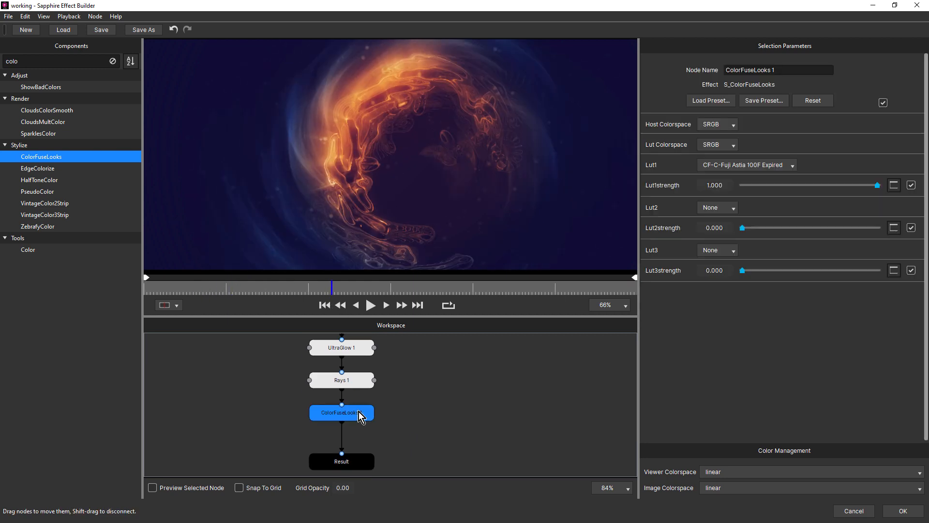
{"action": "double_click", "coordinate": [39, 62]}
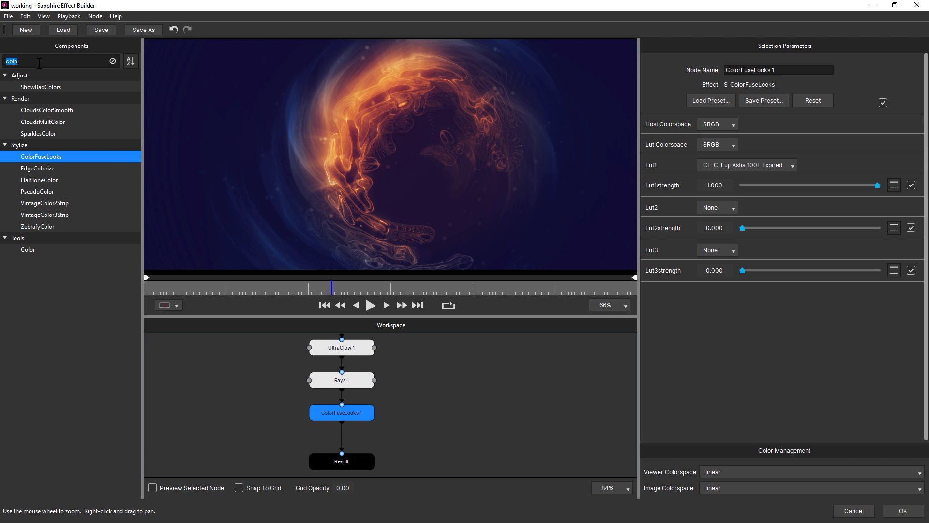
{"action": "type", "text": "gamm"}
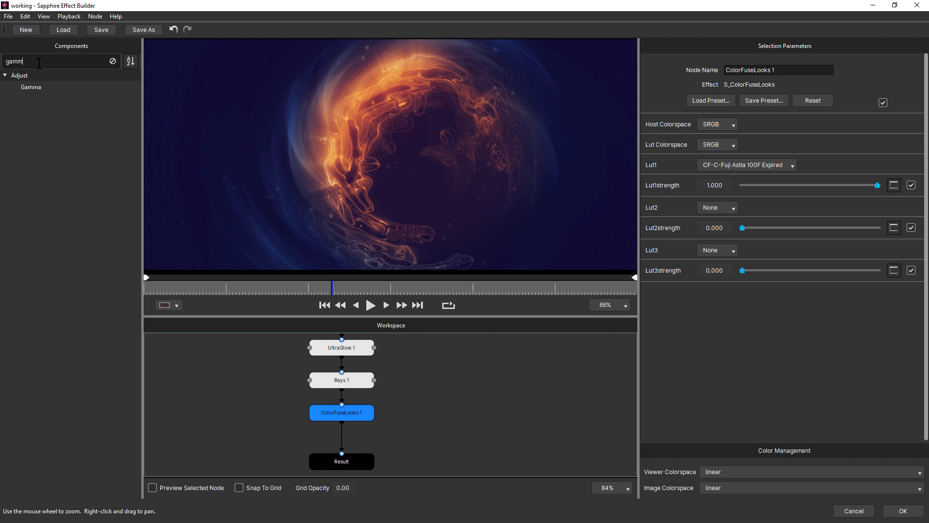
{"action": "left_click", "coordinate": [30, 88]}
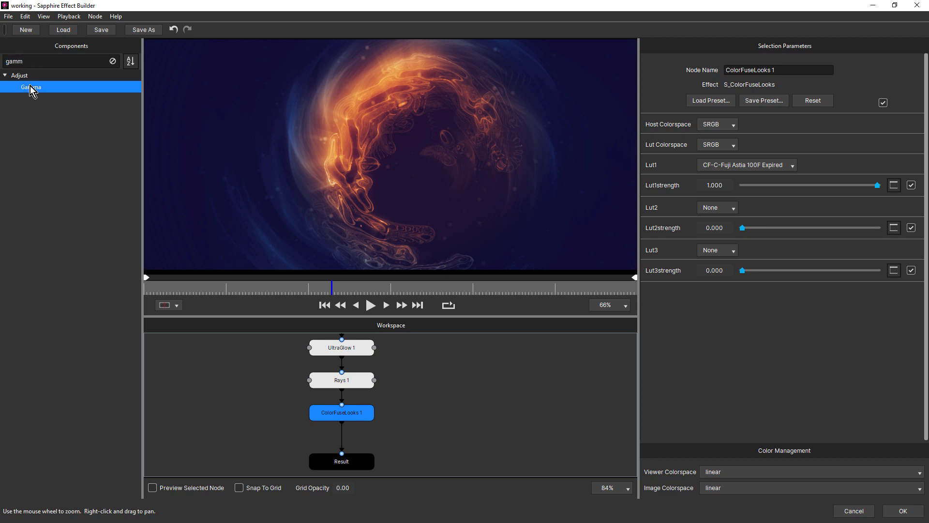
{"action": "double_click", "coordinate": [30, 87]}
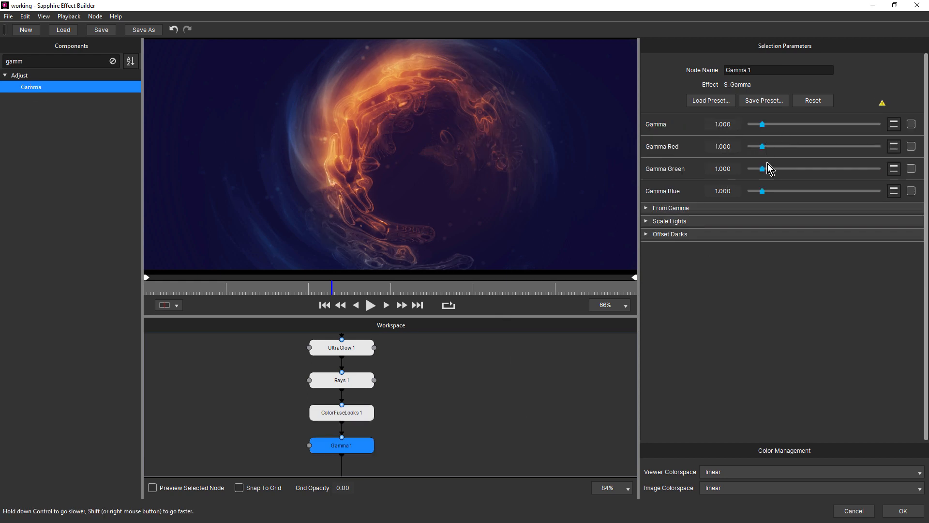
Set Scale Lights to 1.434 and Offset Darks to -0.148 in Gamma 1, and scrub through the animation to check.
{"action": "left_click", "coordinate": [647, 223]}
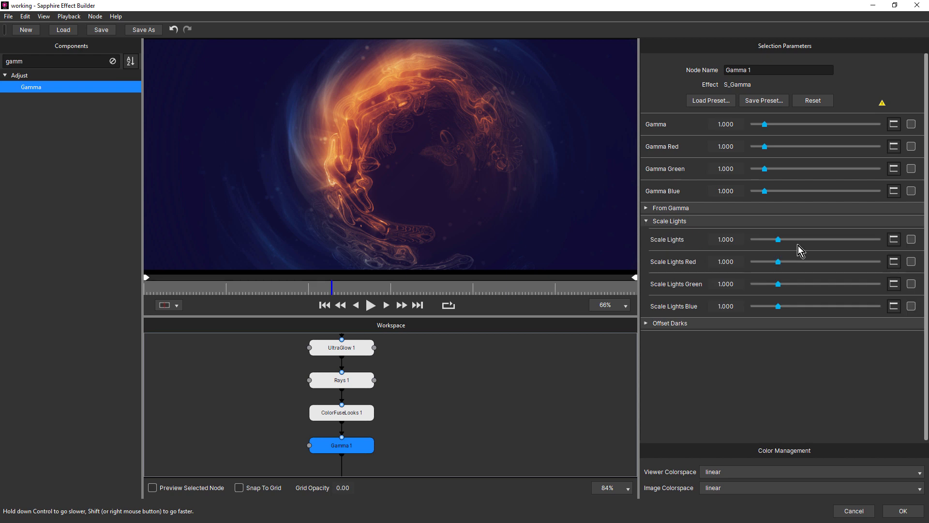
{"action": "mouse_move", "coordinate": [780, 239]}
{"action": "left_mouse_down"}
{"action": "mouse_move", "coordinate": [808, 242]}
{"action": "mouse_move", "coordinate": [788, 243]}
{"action": "left_mouse_up"}
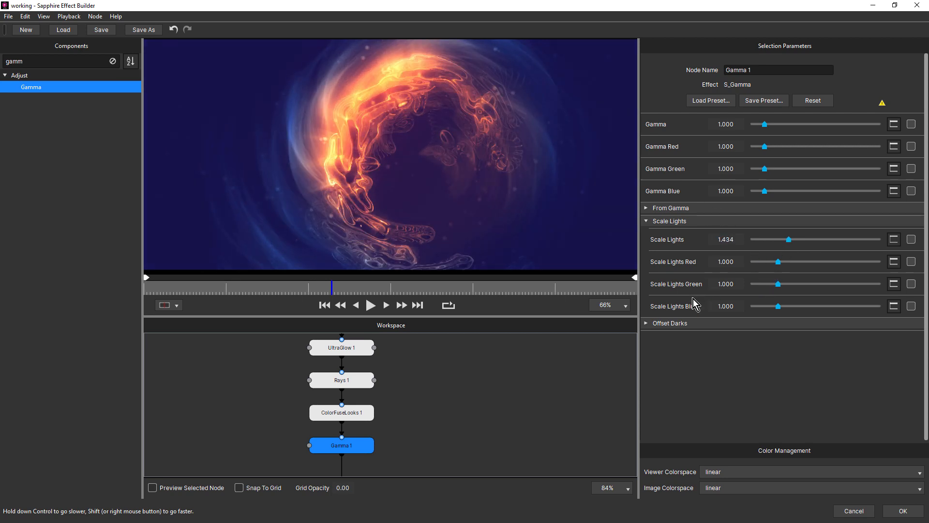
{"action": "left_click", "coordinate": [646, 324]}
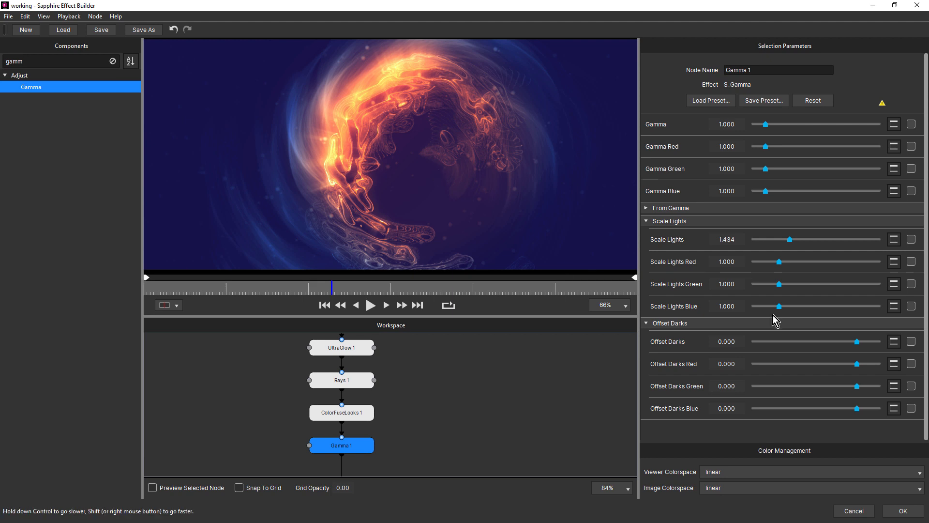
{"action": "left_click_drag", "start_coordinate": [855, 342], "coordinate": [858, 343]}
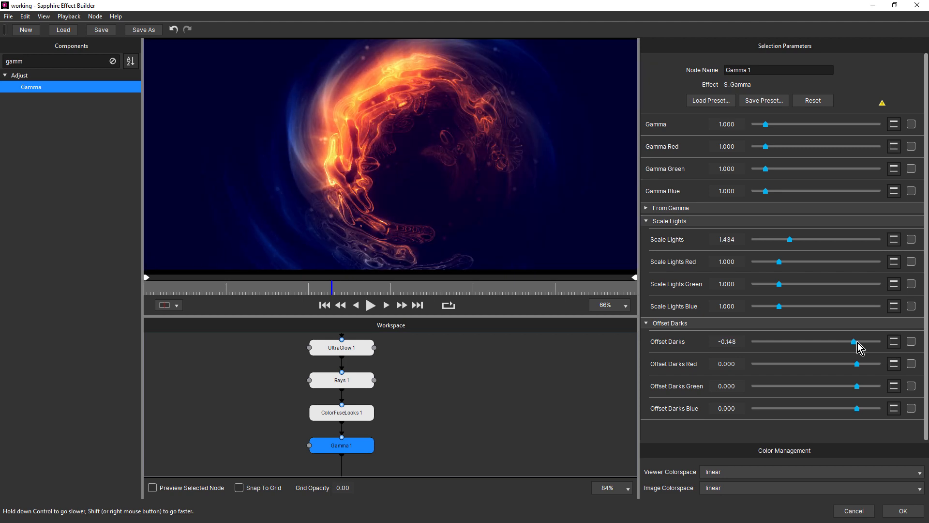
{"action": "left_click_drag", "start_coordinate": [177, 288], "coordinate": [549, 326]}
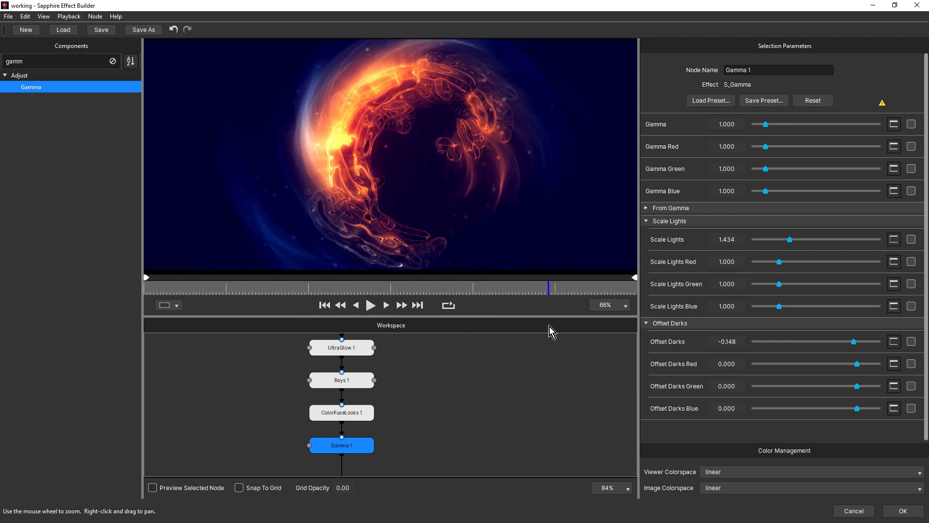
Reduce Lut1strength in ColorFuseLooks 1 to 0.548 and check the grade at an early frame.
{"action": "left_click", "coordinate": [359, 412]}
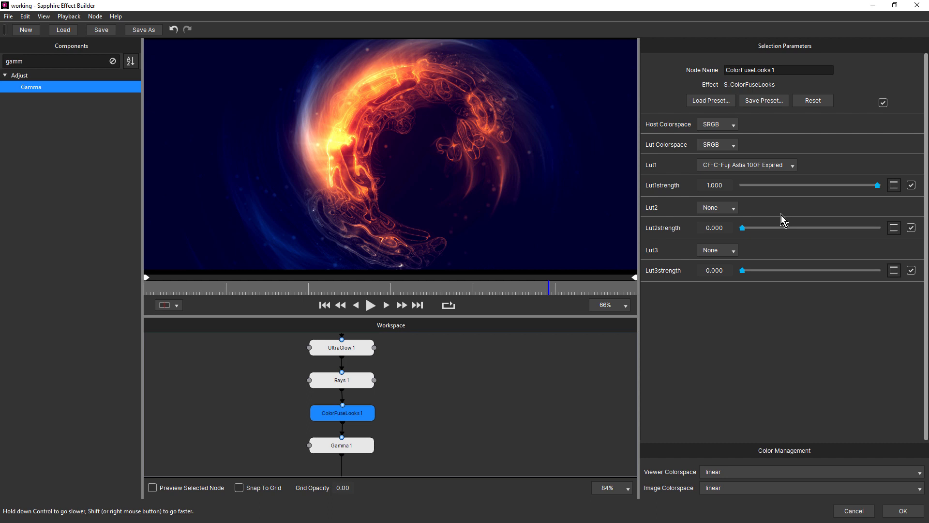
{"action": "left_click_drag", "start_coordinate": [863, 187], "coordinate": [865, 187]}
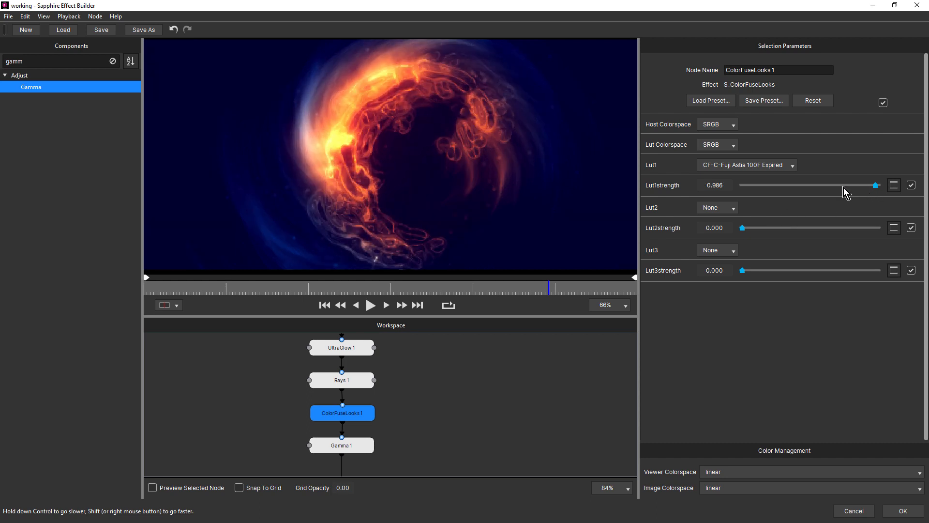
{"action": "left_click", "coordinate": [820, 187]}
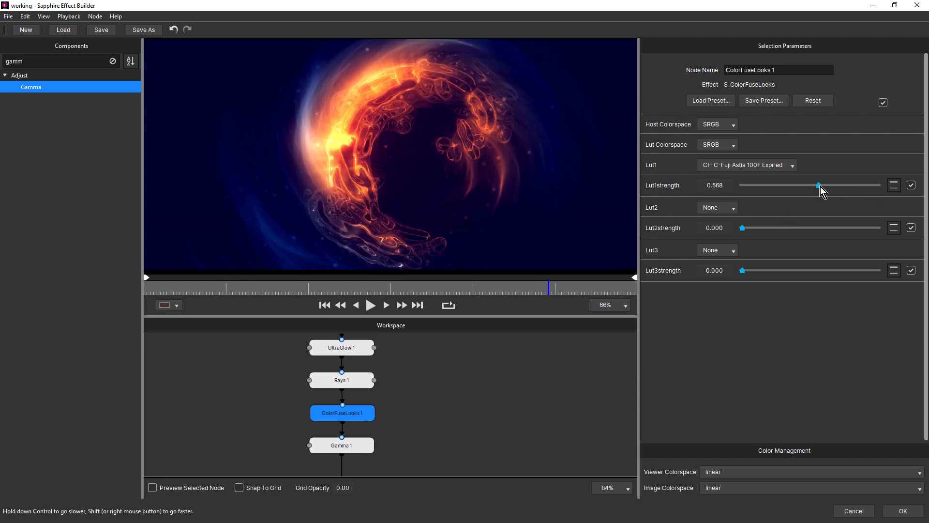
{"action": "left_click_drag", "start_coordinate": [820, 187], "coordinate": [818, 187]}
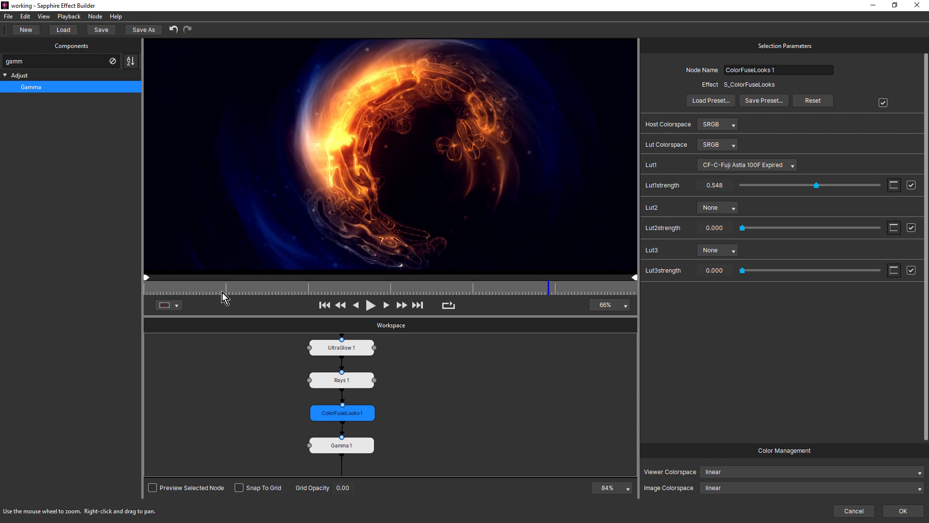
{"action": "mouse_move", "coordinate": [208, 287]}
{"action": "left_mouse_down"}
{"action": "mouse_move", "coordinate": [446, 312]}
{"action": "mouse_move", "coordinate": [493, 306]}
{"action": "mouse_move", "coordinate": [198, 289]}
{"action": "mouse_move", "coordinate": [315, 291]}
{"action": "mouse_move", "coordinate": [435, 312]}
{"action": "mouse_move", "coordinate": [384, 316]}
{"action": "mouse_move", "coordinate": [185, 297]}
{"action": "mouse_move", "coordinate": [234, 289]}
{"action": "mouse_move", "coordinate": [223, 293]}
{"action": "left_mouse_up"}
{"action": "key", "text": "ctrl+z"}
Browse the transition components and insert WipeDoubleWedge on the connection between EmbossDistort 1 and Layer 1.
{"action": "left_click_drag", "start_coordinate": [436, 373], "coordinate": [420, 460]}
{"action": "scroll", "coordinate": [416, 378], "scroll_direction": "down", "scroll_amount": 5}
{"action": "scroll", "coordinate": [424, 406], "scroll_direction": "up", "scroll_amount": 4}
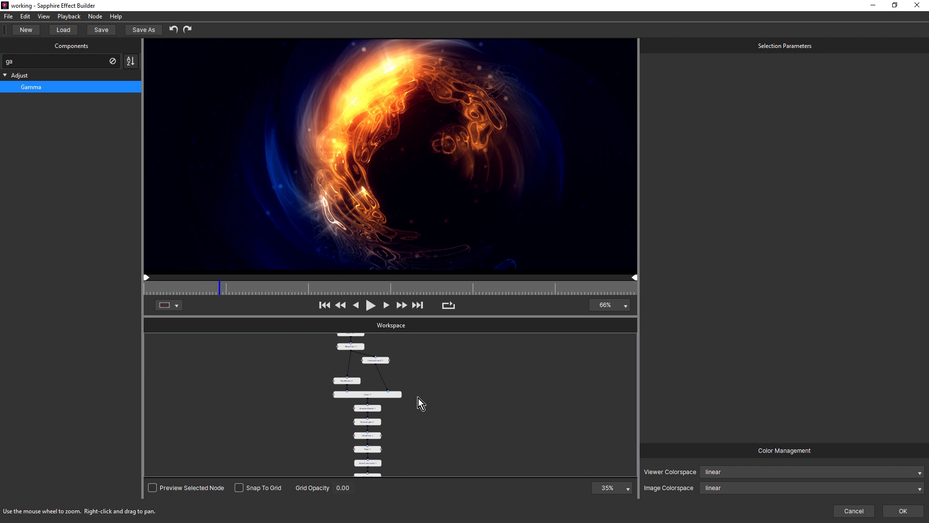
{"action": "left_click_drag", "start_coordinate": [426, 404], "coordinate": [453, 438]}
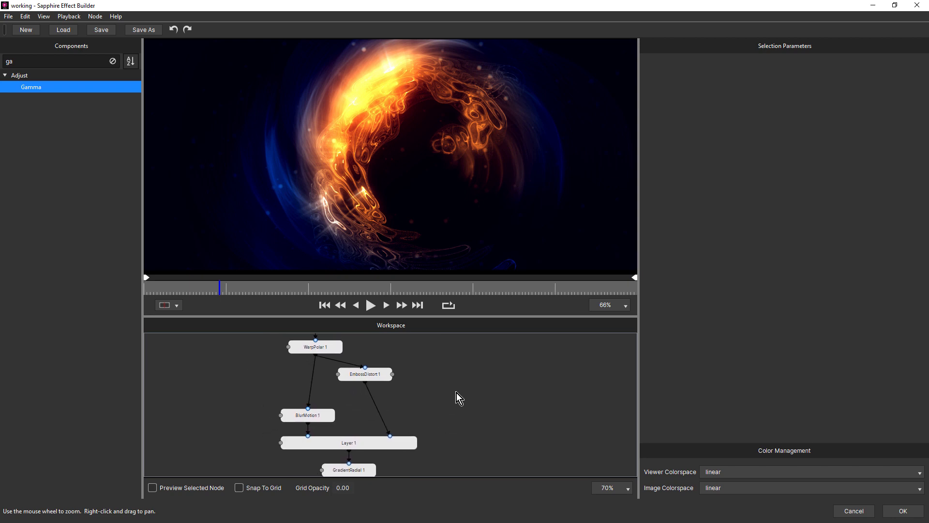
{"action": "left_click", "coordinate": [113, 61]}
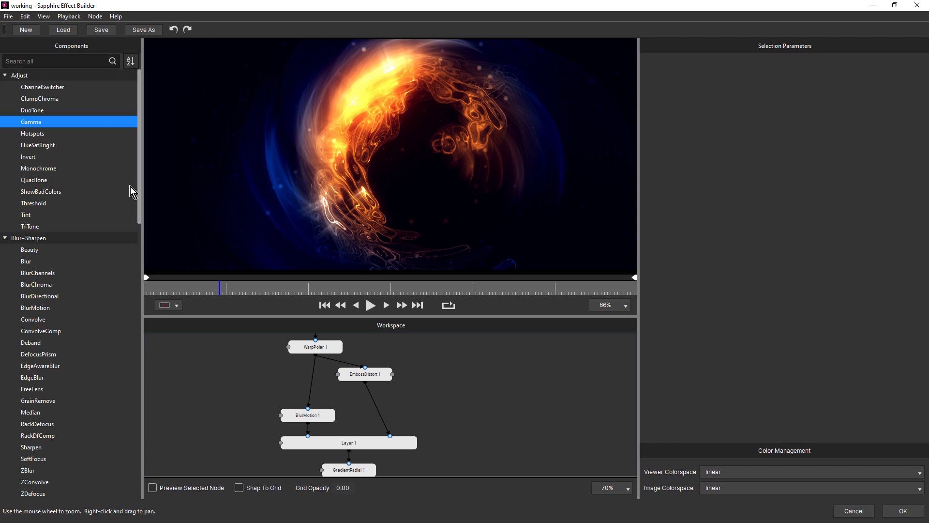
{"action": "left_click_drag", "start_coordinate": [139, 164], "coordinate": [152, 440]}
{"action": "left_click", "coordinate": [5, 470]}
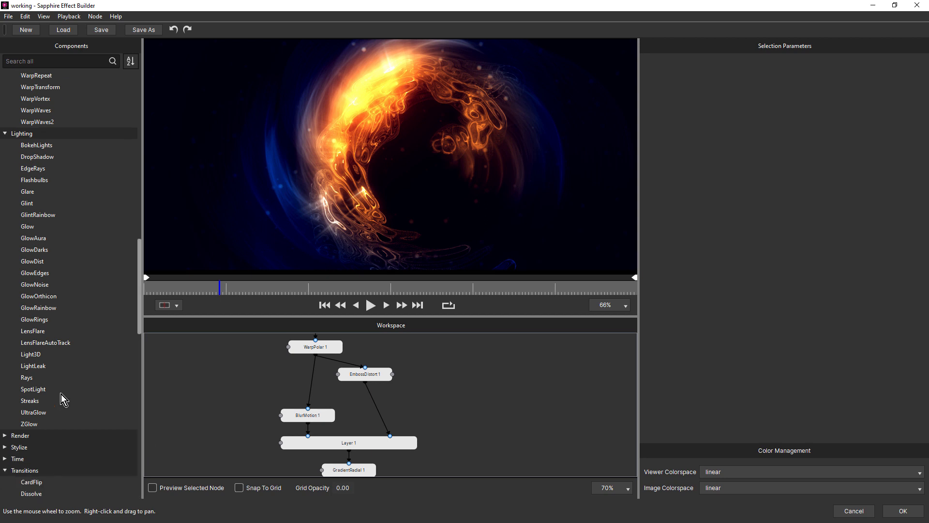
{"action": "left_click_drag", "start_coordinate": [138, 313], "coordinate": [144, 412]}
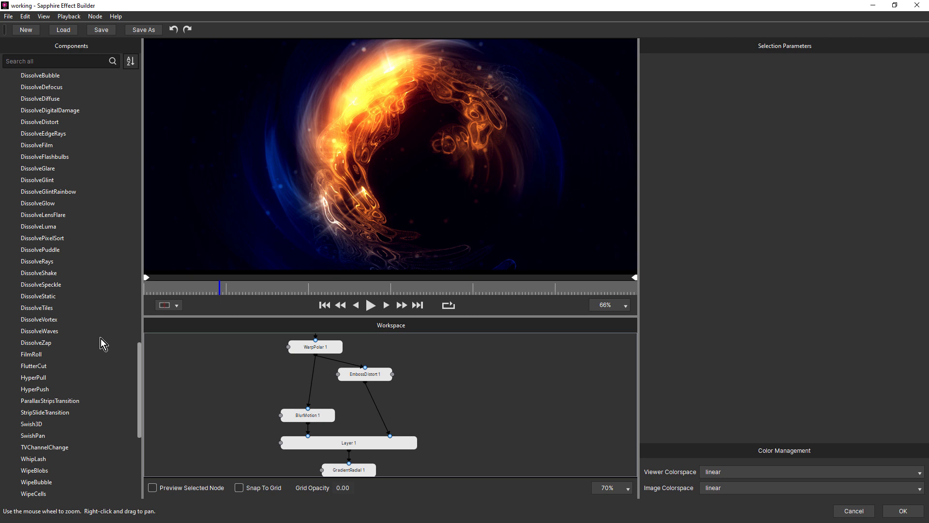
{"action": "scroll", "coordinate": [97, 333], "scroll_direction": "down", "scroll_amount": 5}
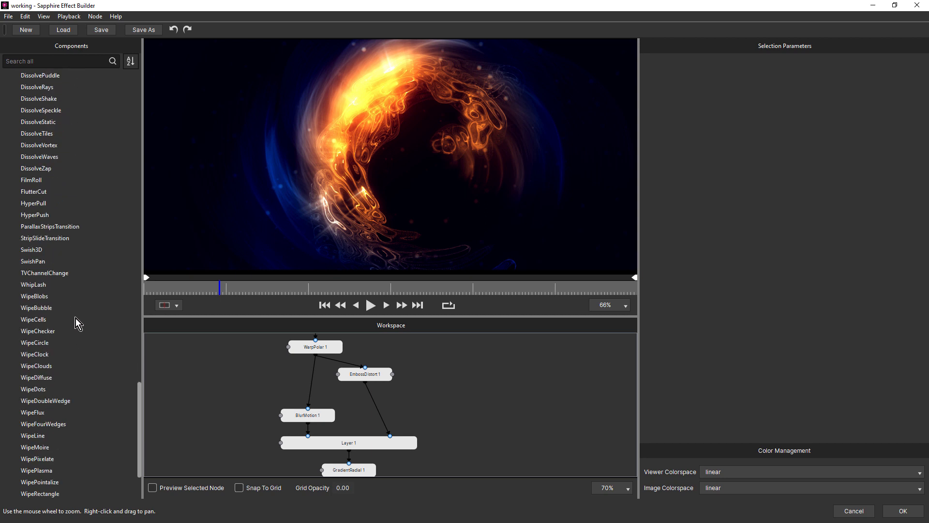
{"action": "left_click_drag", "start_coordinate": [32, 405], "coordinate": [420, 411]}
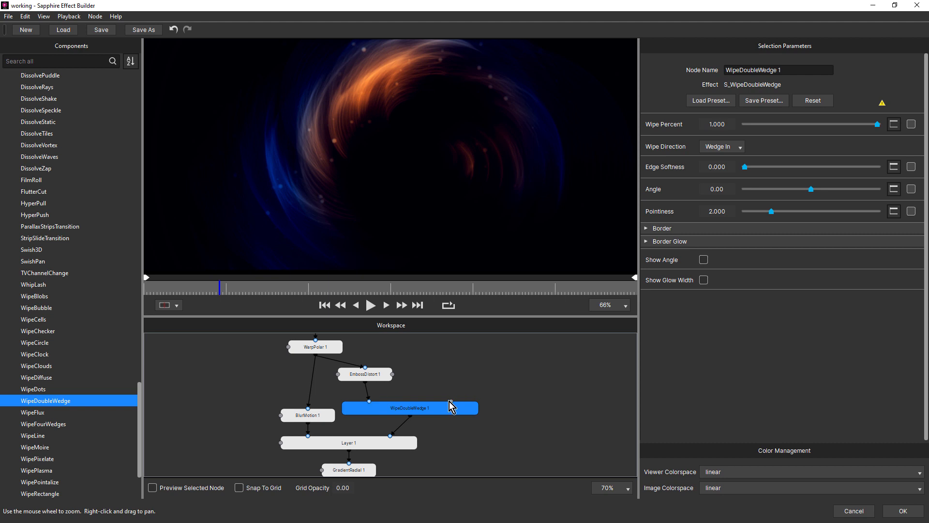
Connect EmbossDistort 1 to the second input of WipeDoubleWedge 1 and WarpPolar 1 to its first, moving EmbossDistort 1 clear of the connections.
{"action": "left_click_drag", "start_coordinate": [370, 398], "coordinate": [448, 404]}
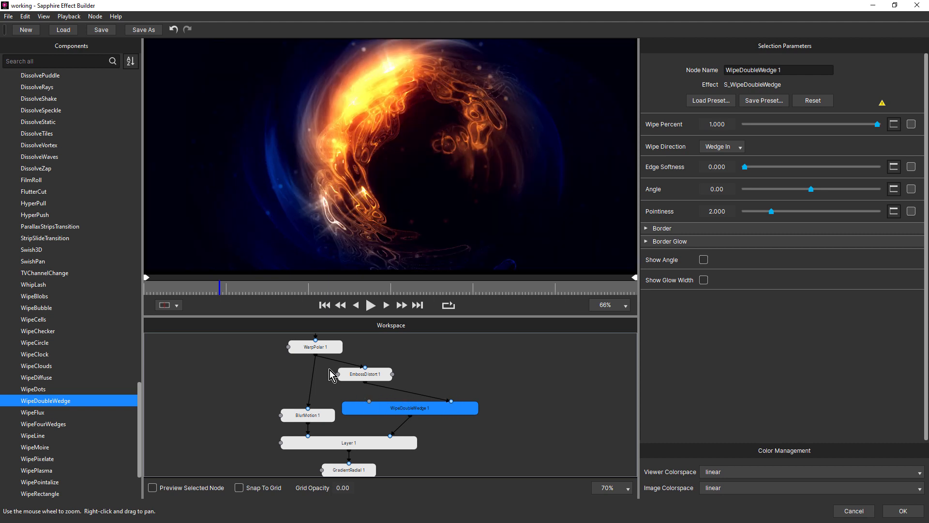
{"action": "left_click_drag", "start_coordinate": [316, 355], "coordinate": [370, 401]}
{"action": "left_click_drag", "start_coordinate": [382, 376], "coordinate": [414, 364]}
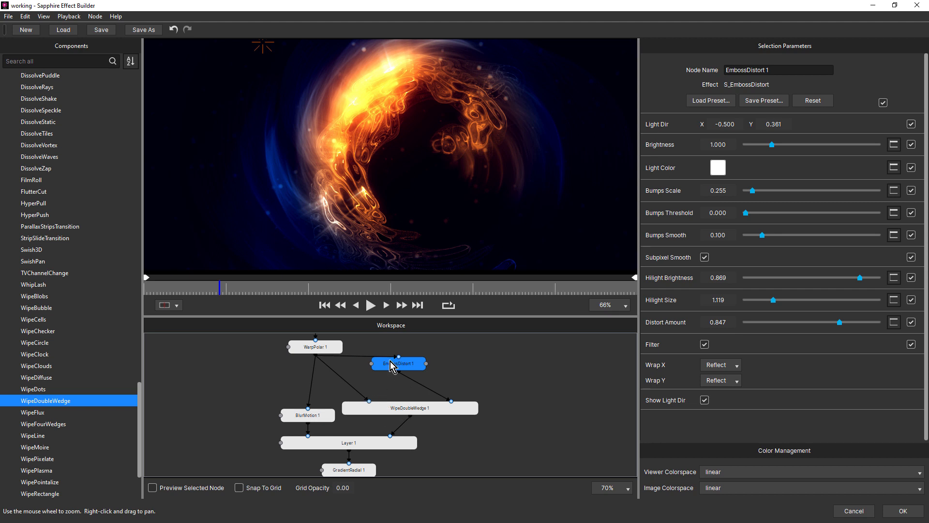
Set Wipe Percent in WipeDoubleWedge 1 to 0.471 and check the result at other frames.
{"action": "left_click", "coordinate": [416, 411]}
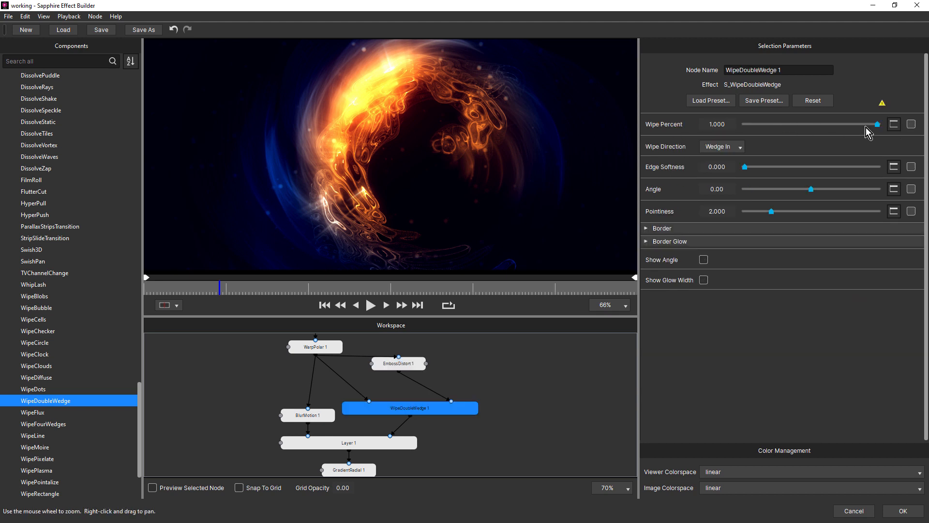
{"action": "left_click_drag", "start_coordinate": [878, 125], "coordinate": [838, 124]}
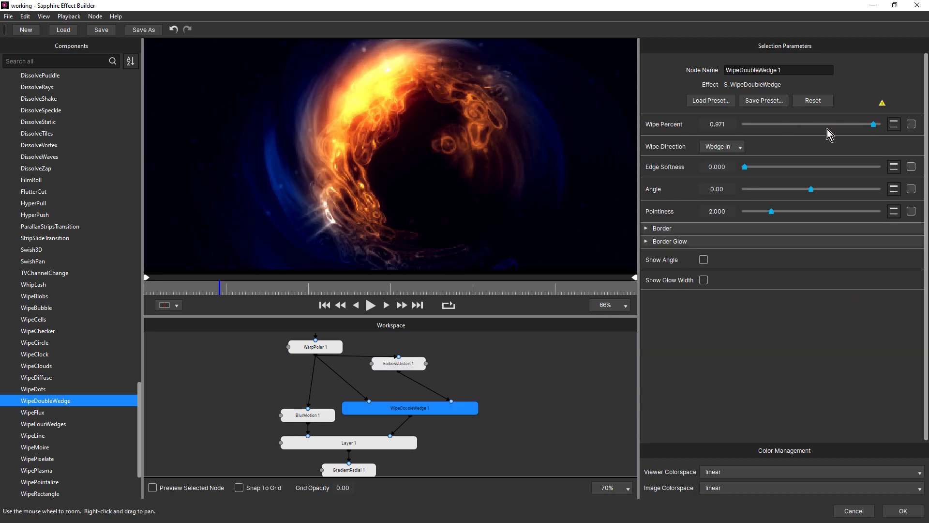
{"action": "left_click_drag", "start_coordinate": [808, 124], "coordinate": [808, 123]}
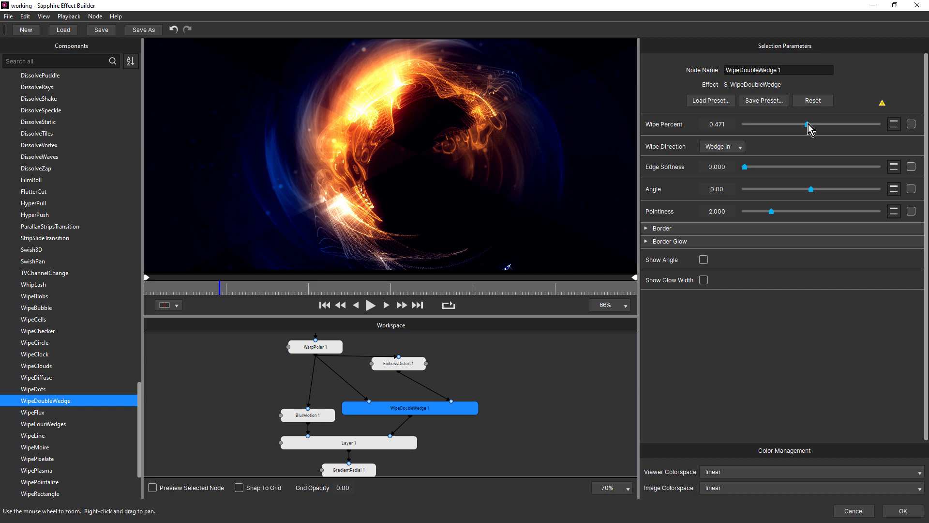
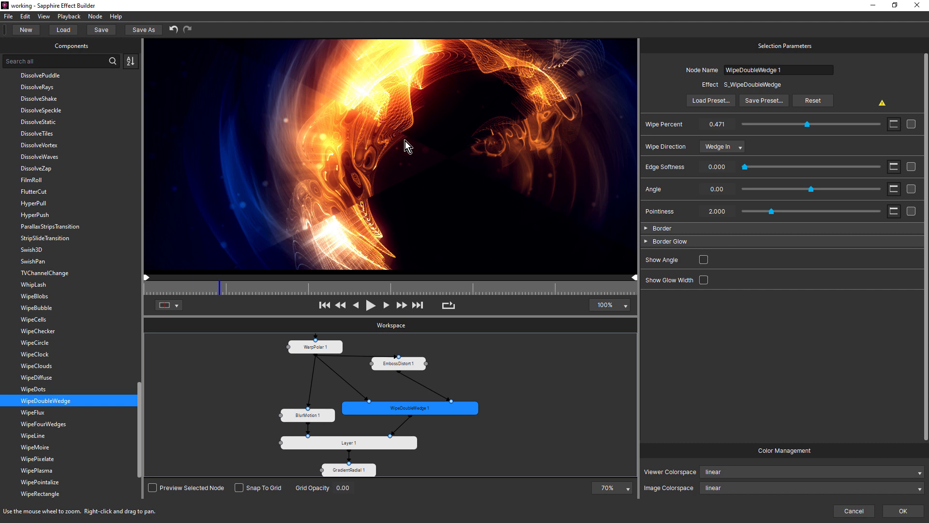
{"action": "scroll", "coordinate": [406, 141], "scroll_direction": "down", "scroll_amount": 2}
{"action": "left_click_drag", "start_coordinate": [258, 292], "coordinate": [420, 297]}
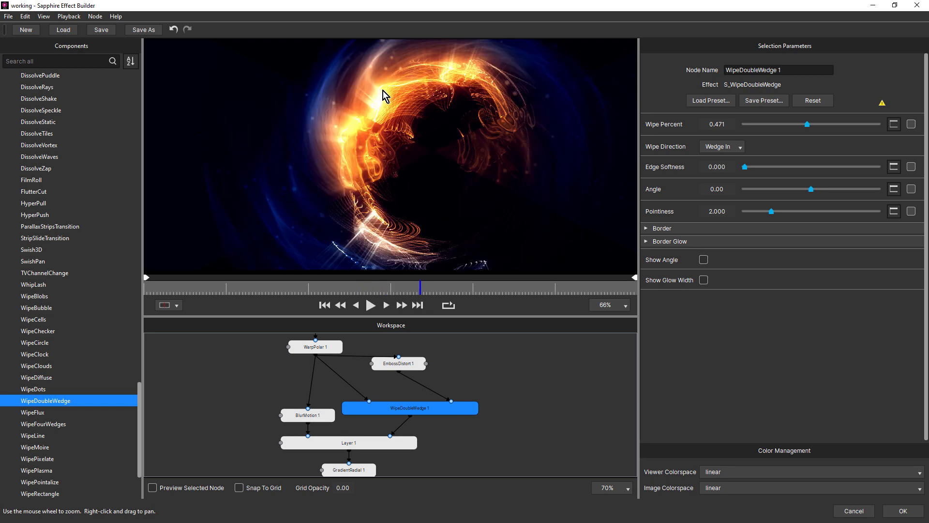
Reset Scale Lights in the Gamma 1 node to its default.
{"action": "left_click_drag", "start_coordinate": [441, 450], "coordinate": [439, 380]}
{"action": "left_click_drag", "start_coordinate": [394, 436], "coordinate": [395, 397]}
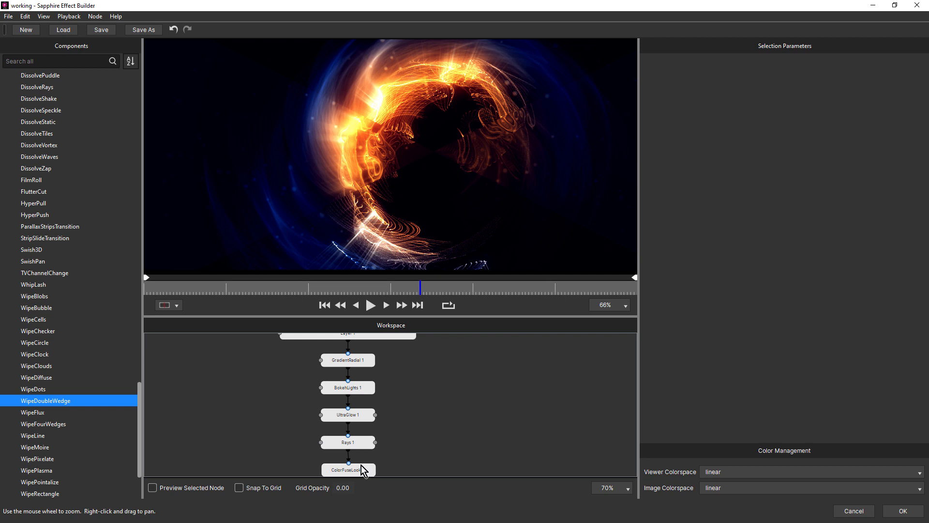
{"action": "left_click_drag", "start_coordinate": [456, 438], "coordinate": [451, 405]}
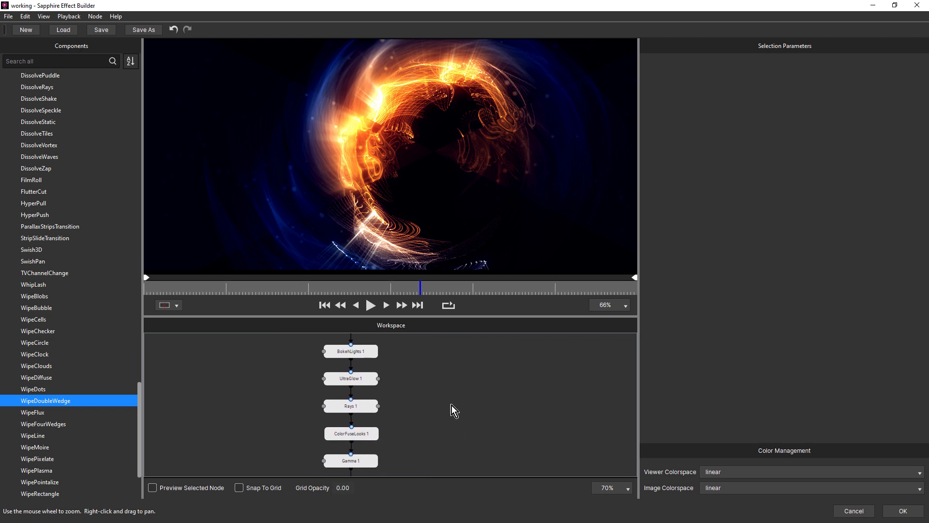
{"action": "left_click", "coordinate": [364, 463]}
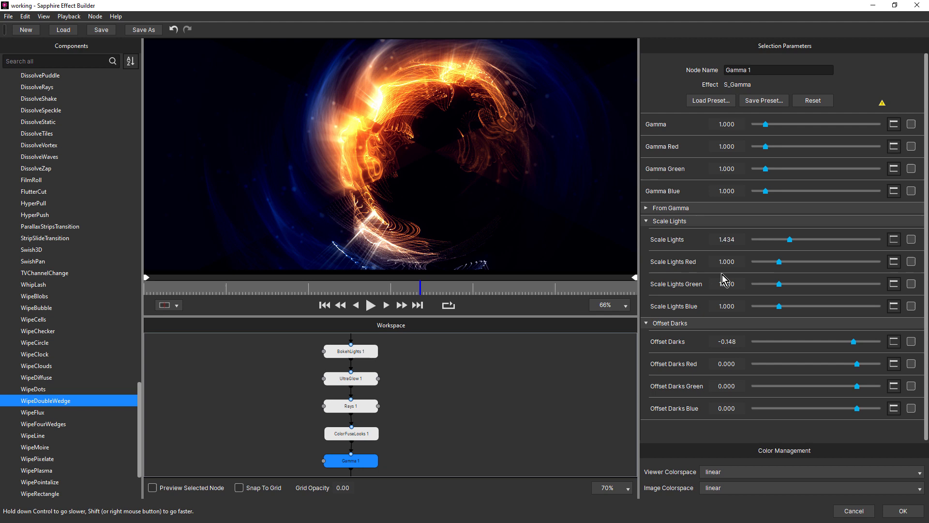
{"action": "right_click", "coordinate": [676, 241]}
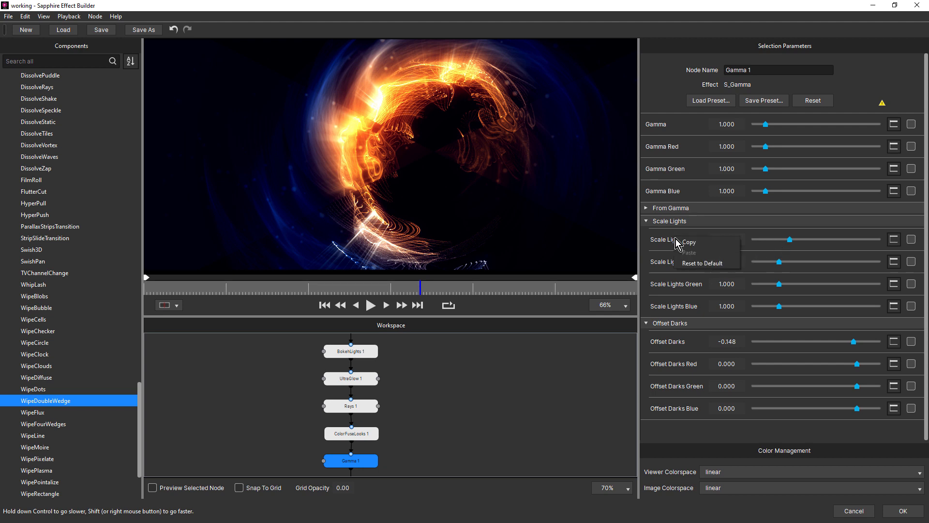
{"action": "left_click", "coordinate": [696, 264]}
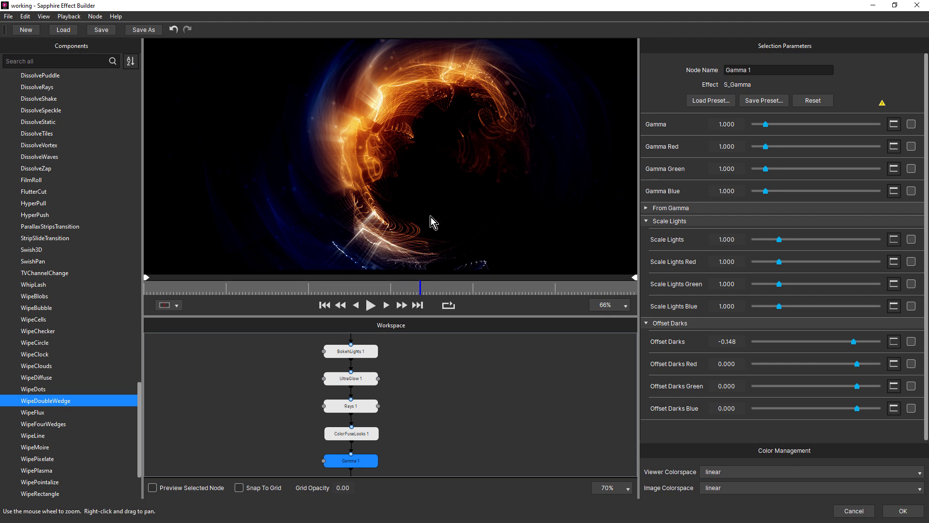
Set Softness in Aurora 1 to 0.004 and check the lines up close and at other frames.
{"action": "mouse_move", "coordinate": [423, 378]}
{"action": "left_mouse_down"}
{"action": "mouse_move", "coordinate": [409, 452]}
{"action": "mouse_move", "coordinate": [401, 404]}
{"action": "mouse_move", "coordinate": [407, 444]}
{"action": "mouse_move", "coordinate": [416, 395]}
{"action": "left_mouse_up"}
{"action": "left_click_drag", "start_coordinate": [441, 364], "coordinate": [477, 403]}
{"action": "left_click", "coordinate": [320, 354]}
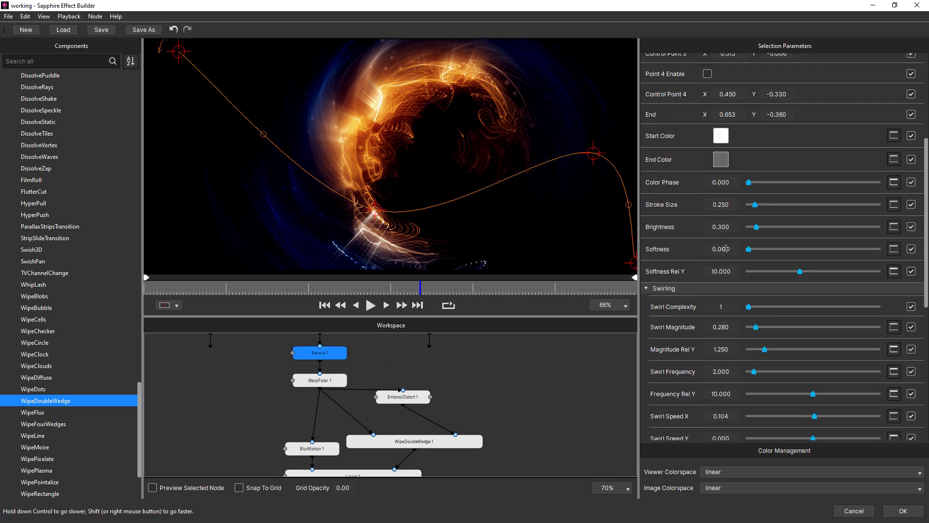
{"action": "left_click_drag", "start_coordinate": [724, 248], "coordinate": [724, 249]}
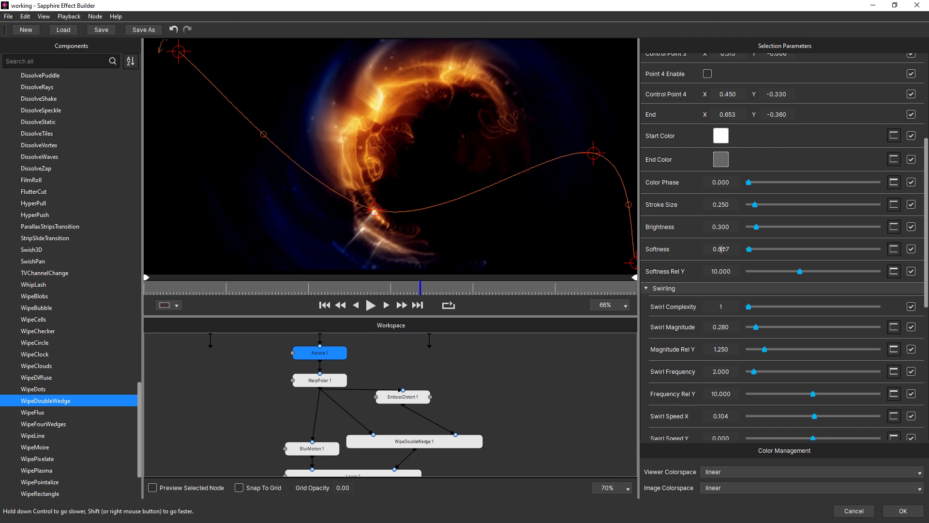
{"action": "left_click", "coordinate": [724, 249]}
{"action": "type", "text": "0.002"}
{"action": "key", "text": "Return"}
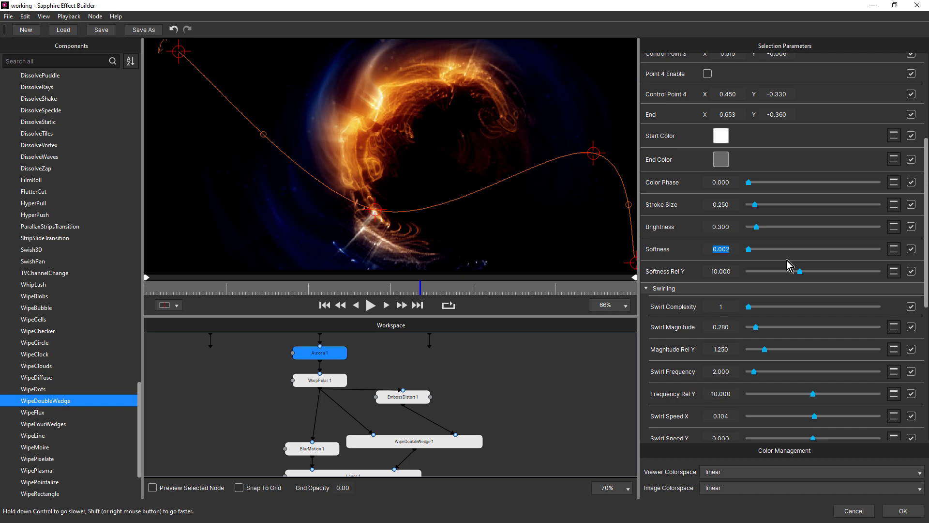
{"action": "left_click", "coordinate": [728, 246]}
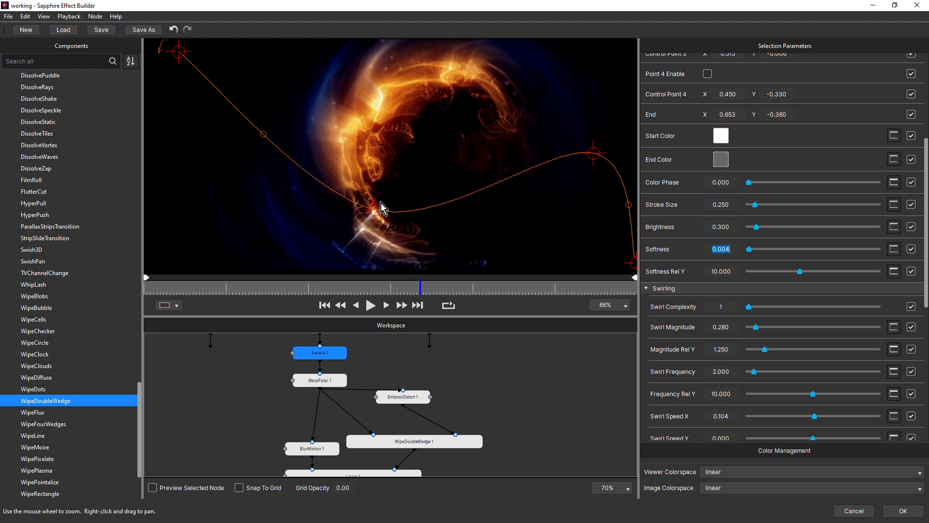
{"action": "scroll", "coordinate": [409, 238], "scroll_direction": "up", "scroll_amount": 2}
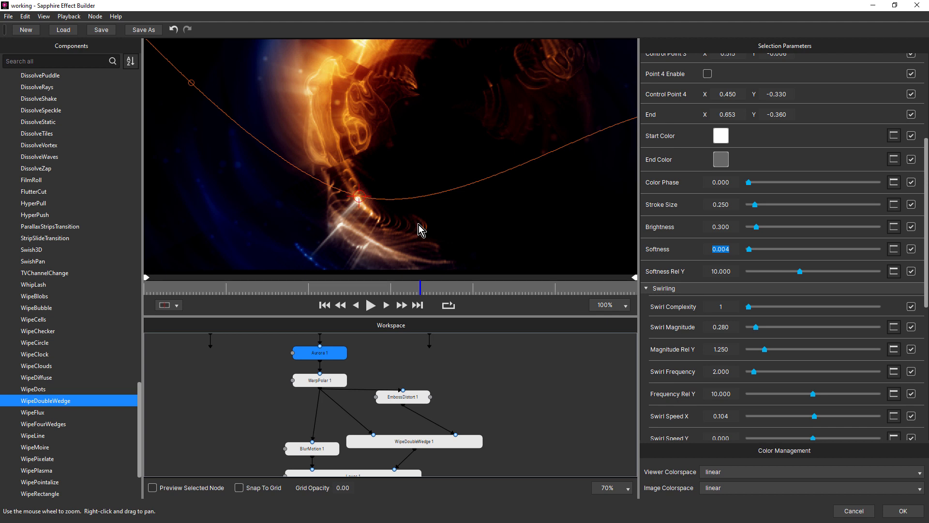
{"action": "scroll", "coordinate": [390, 202], "scroll_direction": "down", "scroll_amount": 2}
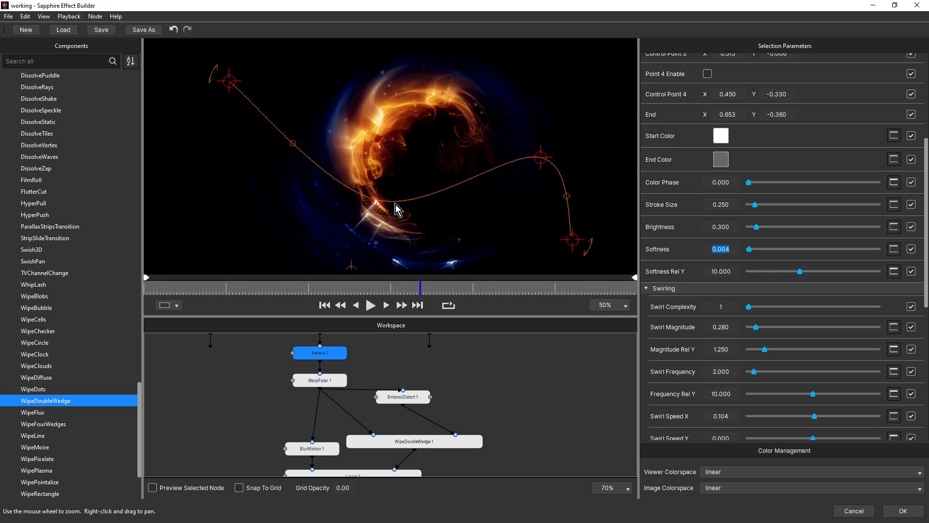
{"action": "left_click", "coordinate": [211, 290]}
{"action": "left_click", "coordinate": [318, 290]}
{"action": "left_click_drag", "start_coordinate": [328, 294], "coordinate": [494, 308]}
Change the Outer Color of GradientRadial 1 to a lighter, less saturated blue.
{"action": "left_click", "coordinate": [497, 400]}
{"action": "left_click_drag", "start_coordinate": [500, 405], "coordinate": [497, 314]}
{"action": "left_click", "coordinate": [373, 417]}
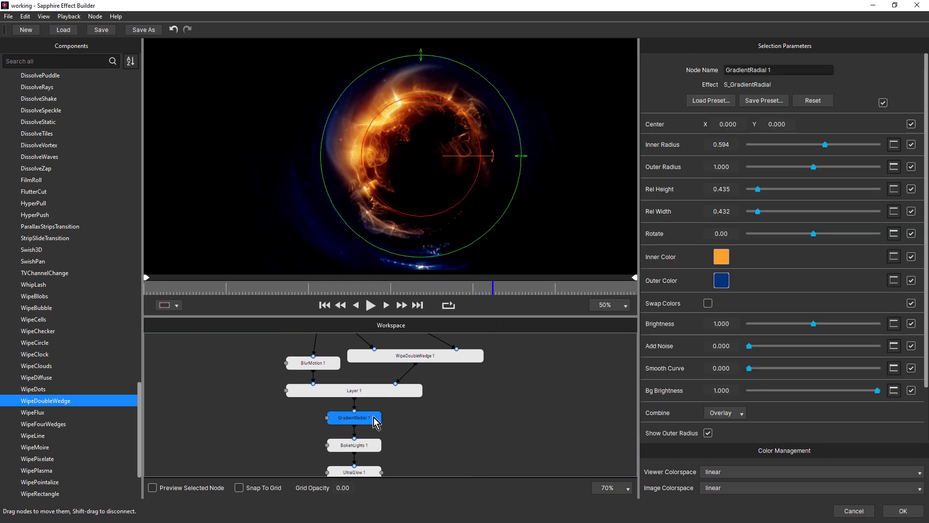
{"action": "left_click", "coordinate": [727, 283]}
{"action": "left_click_drag", "start_coordinate": [695, 238], "coordinate": [687, 242]}
{"action": "left_click_drag", "start_coordinate": [662, 282], "coordinate": [668, 286]}
{"action": "left_click", "coordinate": [733, 322]}
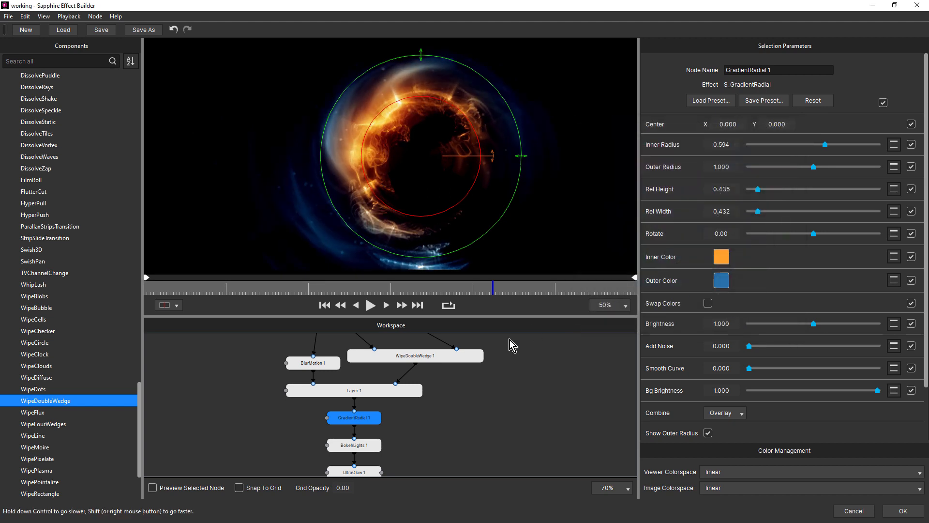
Enlarge the workspace area and unpublish all parameters of the Aurora 1 node.
{"action": "left_click_drag", "start_coordinate": [473, 410], "coordinate": [502, 401]}
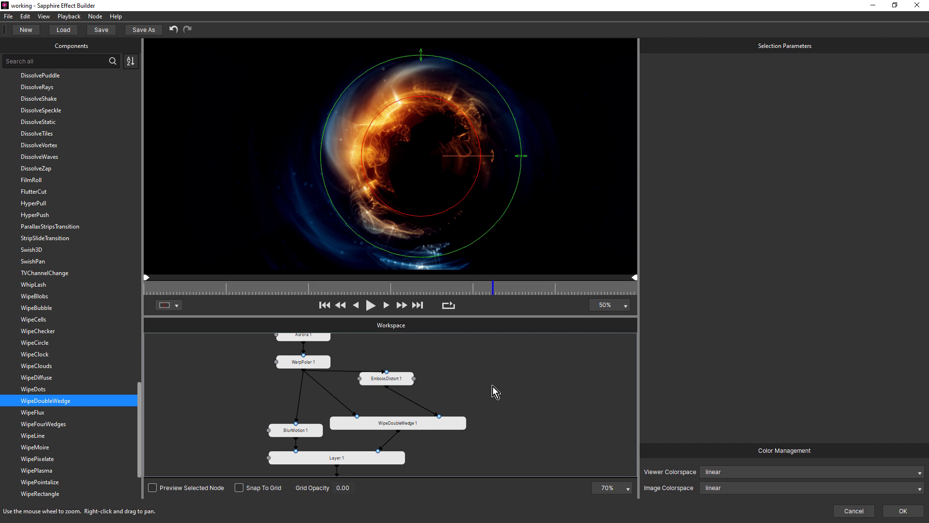
{"action": "mouse_move", "coordinate": [493, 386]}
{"action": "left_mouse_down"}
{"action": "mouse_move", "coordinate": [500, 432]}
{"action": "mouse_move", "coordinate": [501, 387]}
{"action": "mouse_move", "coordinate": [505, 404]}
{"action": "mouse_move", "coordinate": [496, 402]}
{"action": "left_mouse_up"}
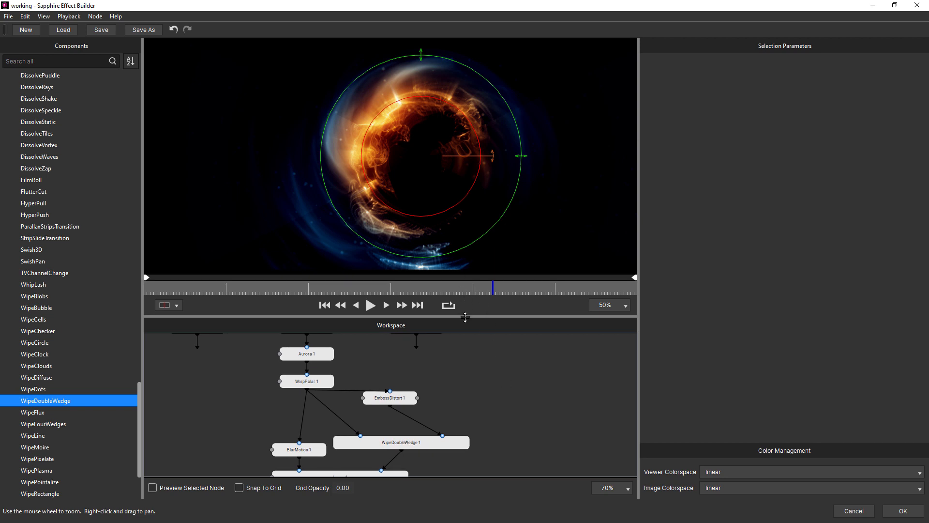
{"action": "left_click_drag", "start_coordinate": [465, 317], "coordinate": [462, 275]}
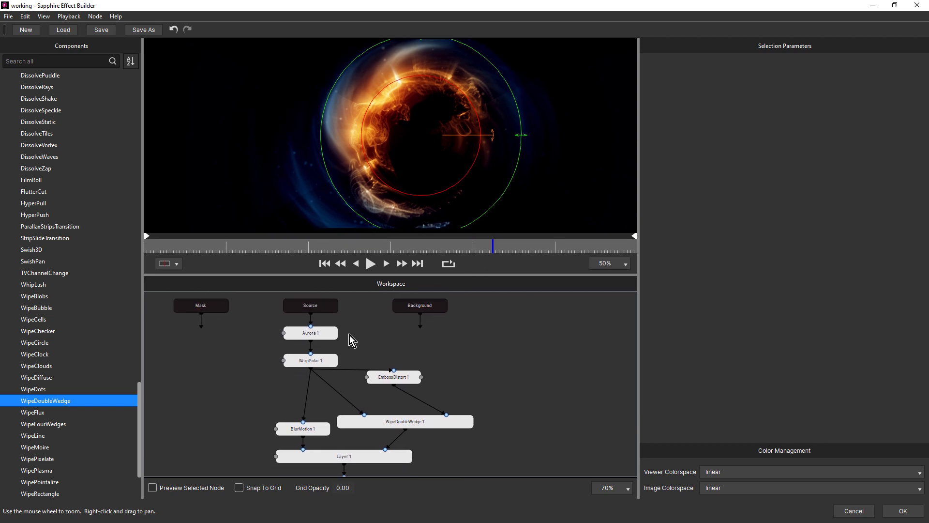
{"action": "left_click", "coordinate": [325, 332]}
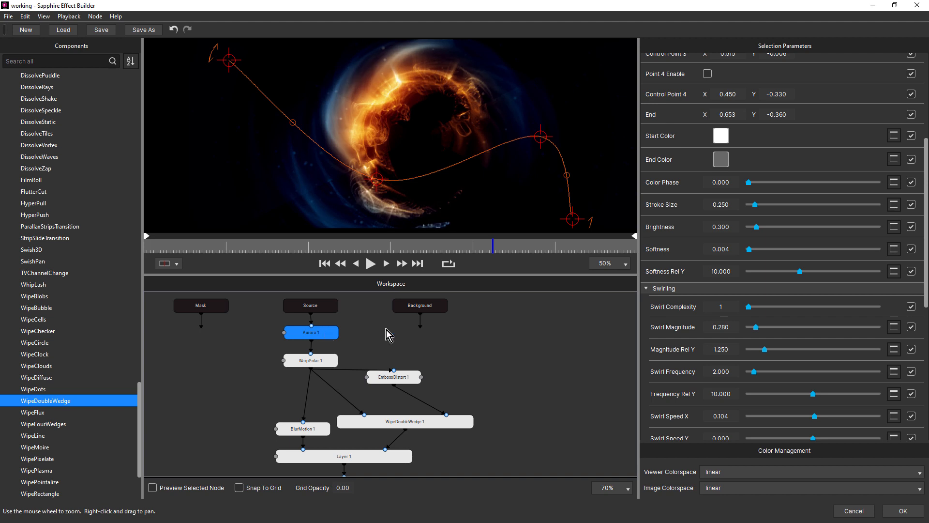
{"action": "left_click_drag", "start_coordinate": [927, 192], "coordinate": [919, 62]}
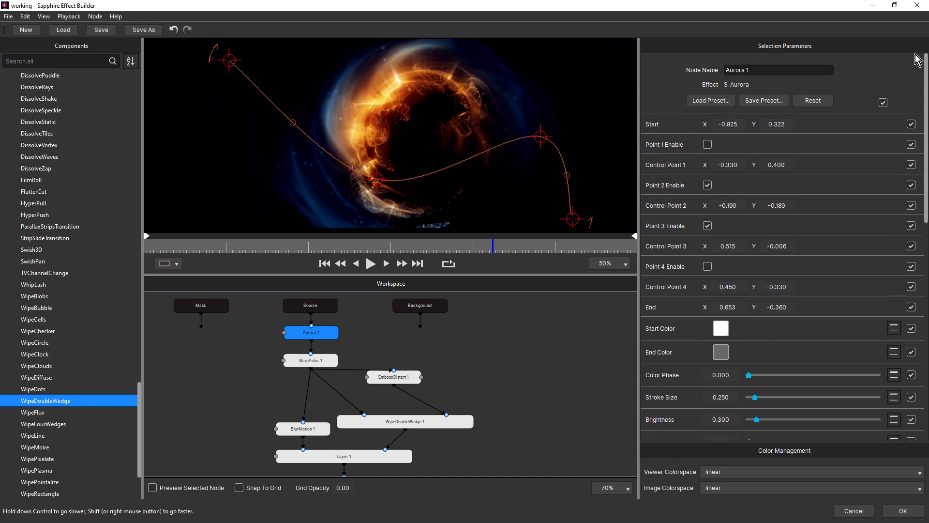
{"action": "left_click", "coordinate": [883, 103]}
Publish only Start Color, End Color, Stroke Size, Brightness and Softness in Aurora 1.
{"action": "scroll", "coordinate": [784, 293], "scroll_direction": "down", "scroll_amount": 1}
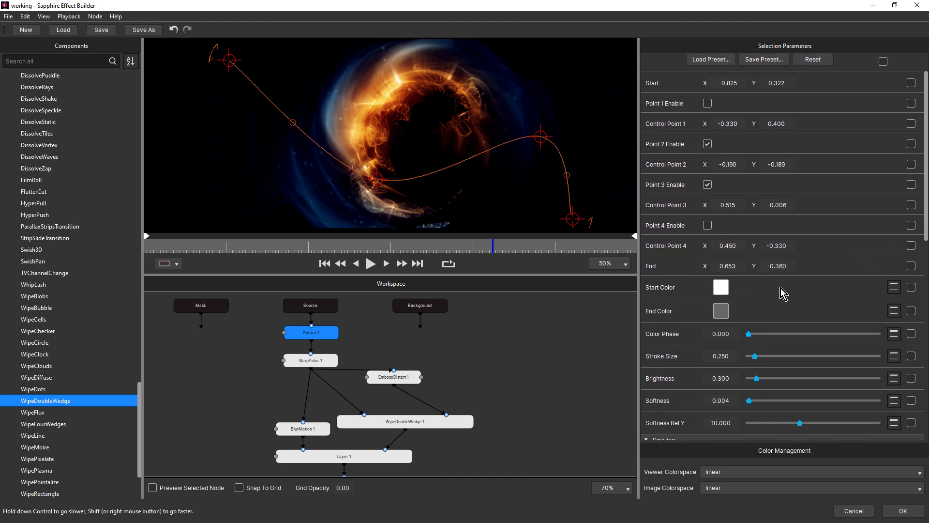
{"action": "left_click", "coordinate": [911, 287]}
{"action": "left_click", "coordinate": [912, 311]}
{"action": "left_click_drag", "start_coordinate": [927, 236], "coordinate": [928, 273]}
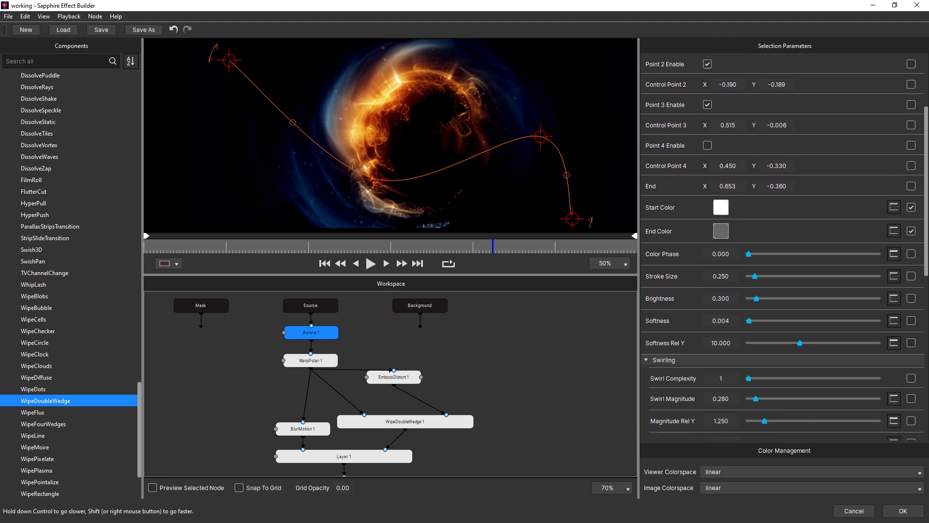
{"action": "left_click", "coordinate": [911, 276]}
{"action": "left_click", "coordinate": [911, 299]}
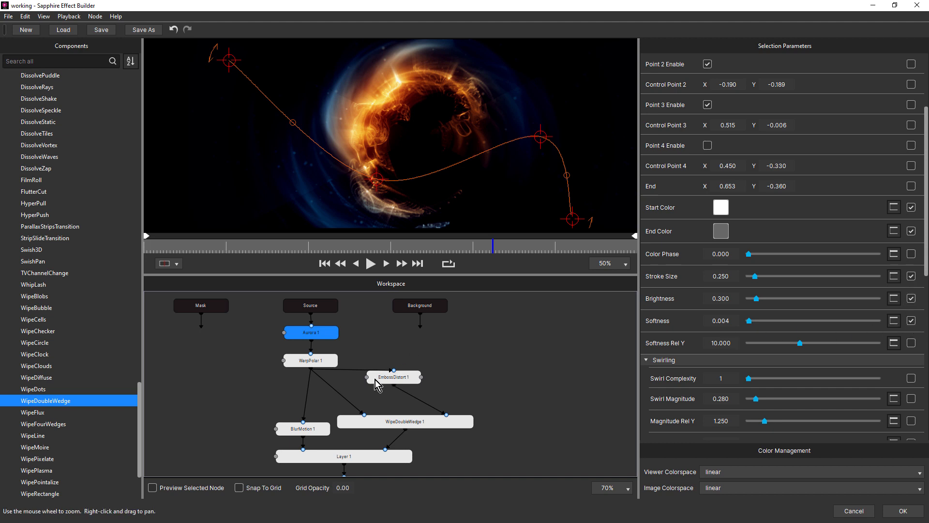
Set Angle in WarpPolar 1 to 16.90 and leave Angle as the node's only published parameter.
{"action": "left_click", "coordinate": [330, 363]}
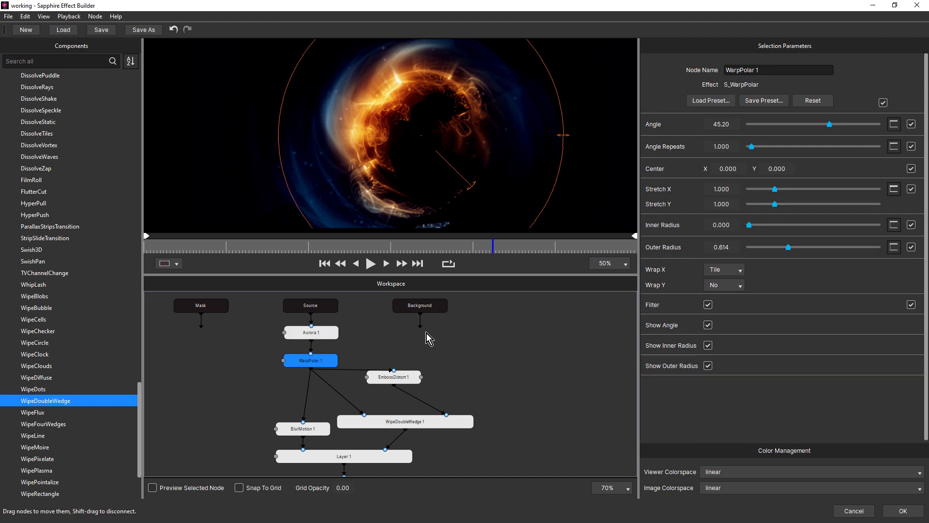
{"action": "mouse_move", "coordinate": [821, 125]}
{"action": "left_mouse_down"}
{"action": "mouse_move", "coordinate": [794, 137]}
{"action": "mouse_move", "coordinate": [822, 132]}
{"action": "left_mouse_up"}
{"action": "left_click", "coordinate": [883, 103]}
{"action": "left_click", "coordinate": [912, 125]}
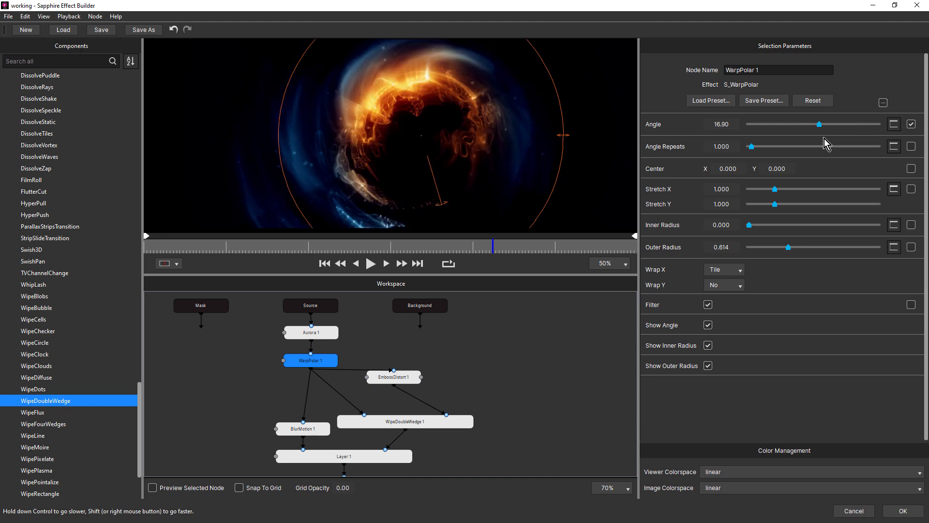
Try Center X at 0.230 and a larger Inner Radius in WarpPolar 1, reverting each change.
{"action": "mouse_move", "coordinate": [728, 170]}
{"action": "left_mouse_down"}
{"action": "mouse_move", "coordinate": [704, 173]}
{"action": "mouse_move", "coordinate": [739, 172]}
{"action": "left_mouse_up"}
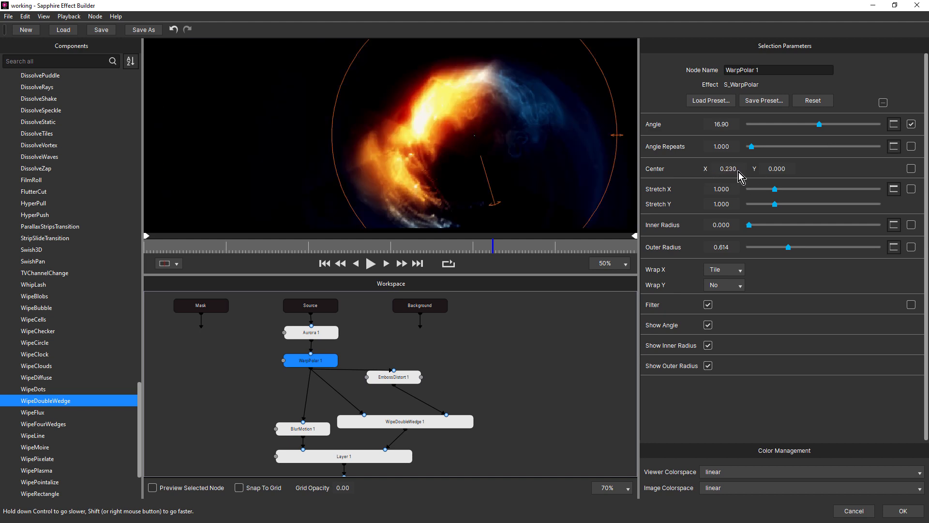
{"action": "key", "text": "ctrl+z"}
{"action": "left_click_drag", "start_coordinate": [748, 226], "coordinate": [768, 227]}
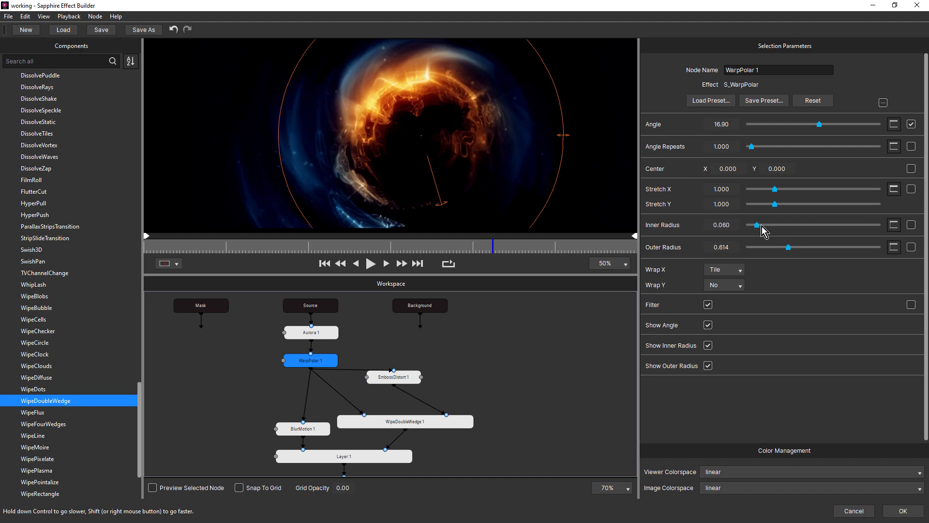
{"action": "left_click_drag", "start_coordinate": [774, 227], "coordinate": [746, 228]}
Try Outer Radius at 0.592 in WarpPolar 1, undo it, and publish the Outer Radius parameter.
{"action": "mouse_move", "coordinate": [789, 247]}
{"action": "left_mouse_down"}
{"action": "mouse_move", "coordinate": [810, 248]}
{"action": "mouse_move", "coordinate": [787, 257]}
{"action": "left_mouse_up"}
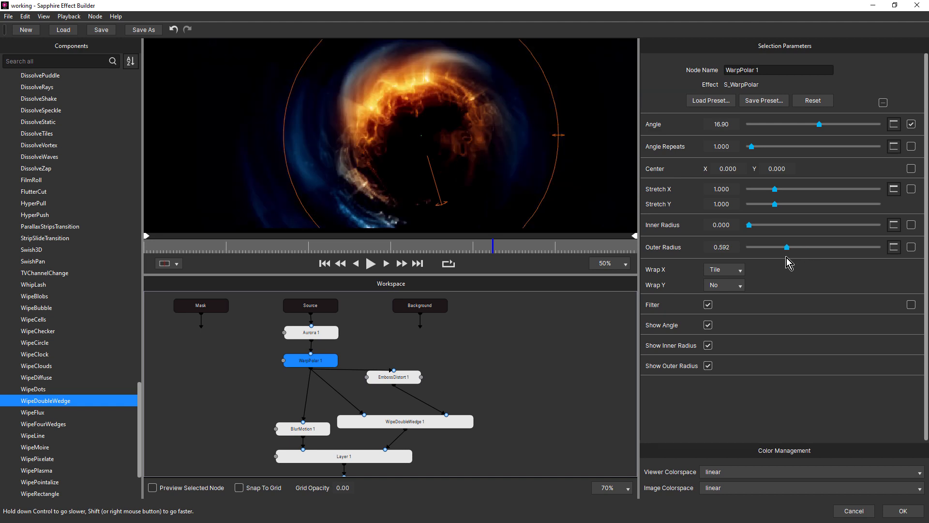
{"action": "left_click", "coordinate": [912, 247]}
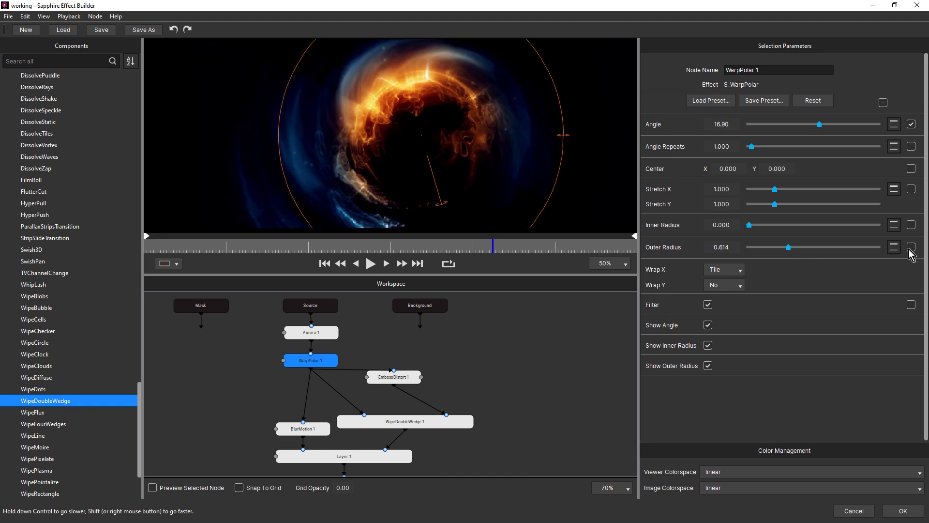
Try Bumps Scale at 1.259 in EmbossDistort 1, undo it, and unpublish all of the node's parameters.
{"action": "left_click", "coordinate": [385, 379]}
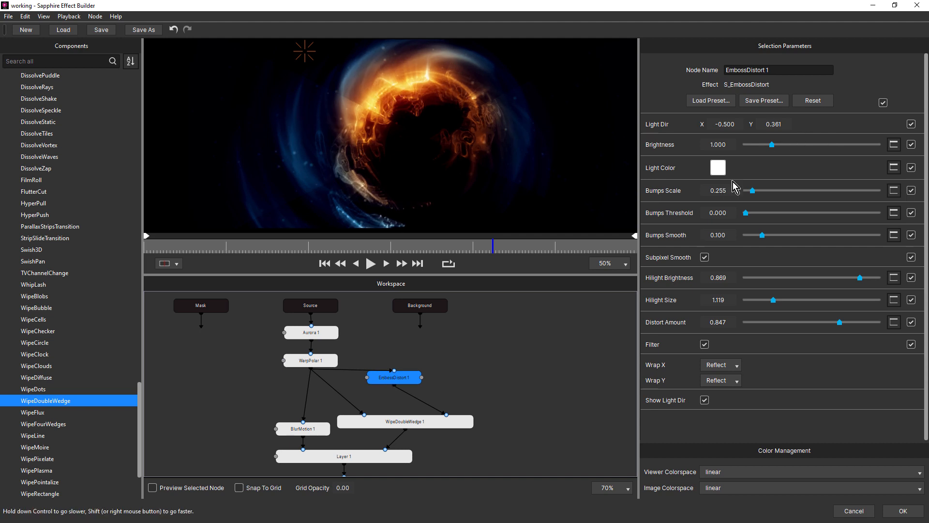
{"action": "mouse_move", "coordinate": [757, 193]}
{"action": "left_mouse_down"}
{"action": "mouse_move", "coordinate": [780, 197]}
{"action": "mouse_move", "coordinate": [772, 194]}
{"action": "left_mouse_up"}
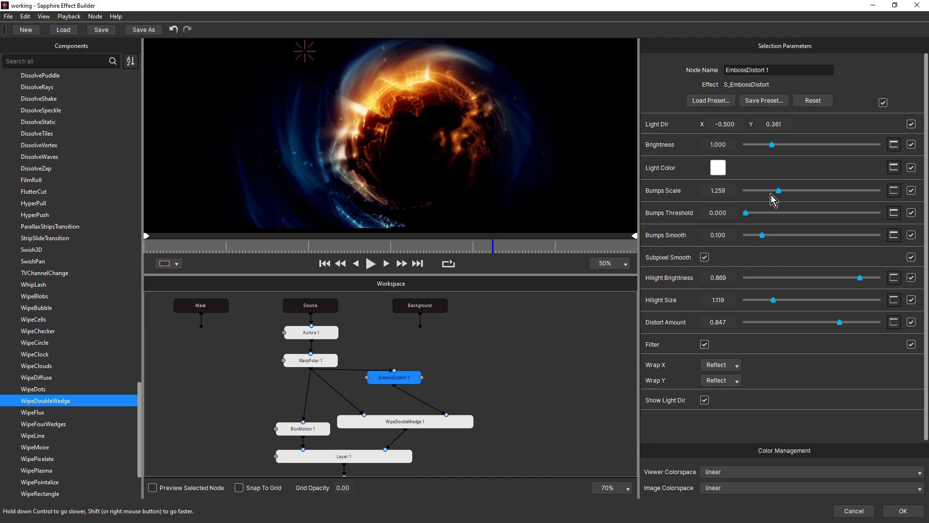
{"action": "key", "text": "ctrl+z"}
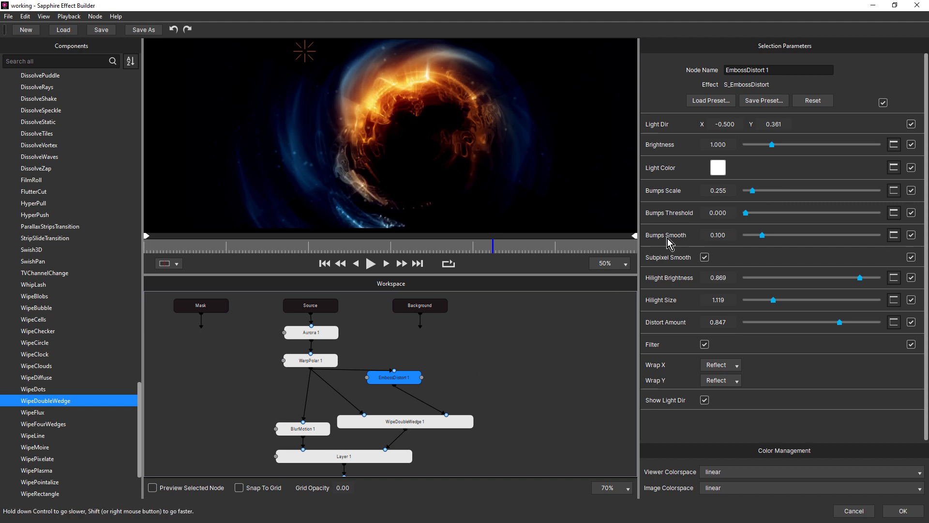
{"action": "left_click", "coordinate": [883, 104]}
Publish only From Rotate in BlurMotion 1, testing it at 6.20 and undoing that value change.
{"action": "left_click_drag", "start_coordinate": [484, 406], "coordinate": [489, 345]}
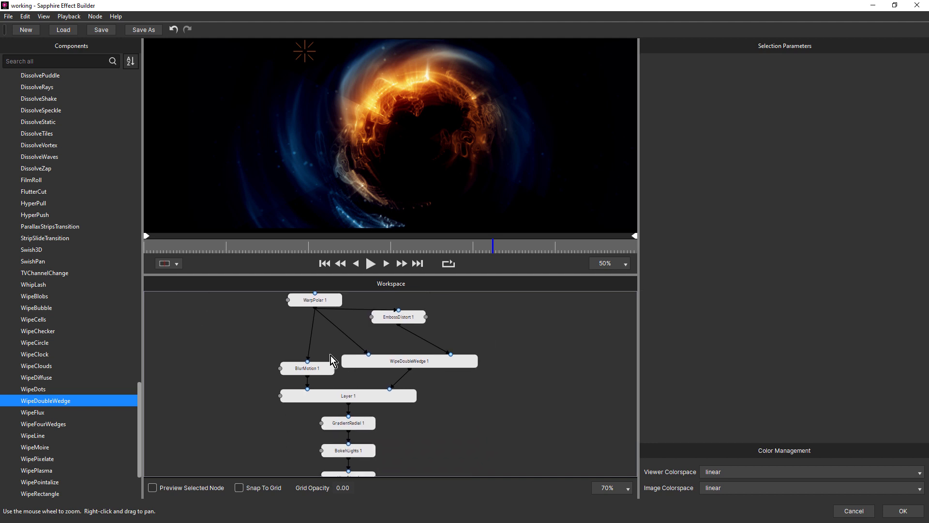
{"action": "left_click", "coordinate": [319, 369]}
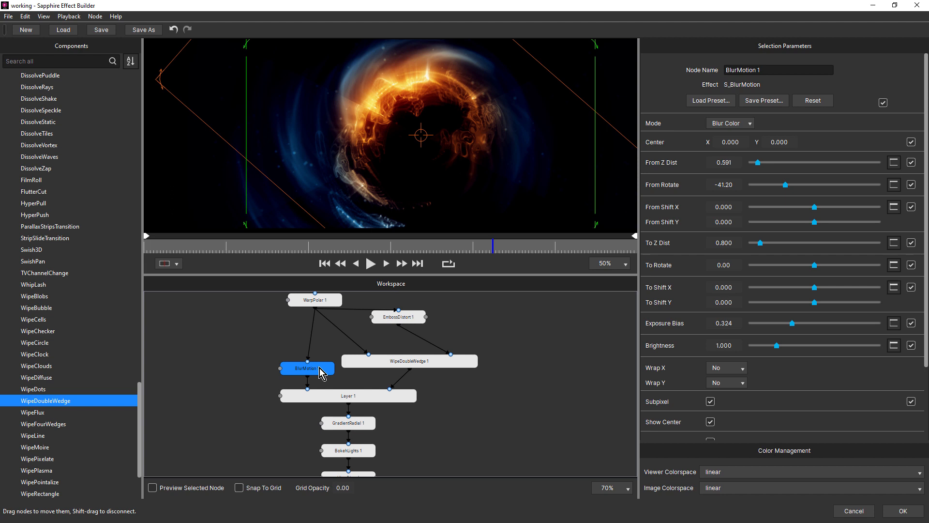
{"action": "left_click", "coordinate": [883, 103]}
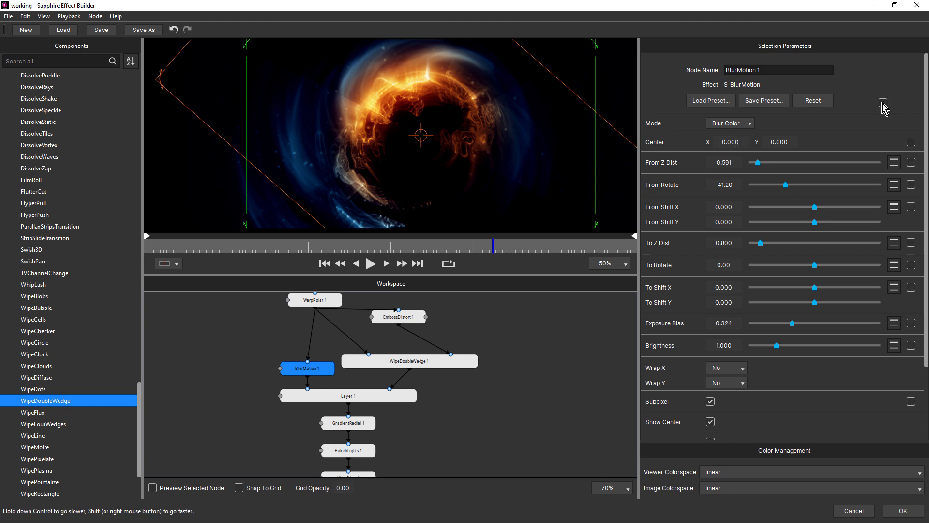
{"action": "left_click", "coordinate": [911, 185]}
{"action": "left_click_drag", "start_coordinate": [786, 185], "coordinate": [816, 190]}
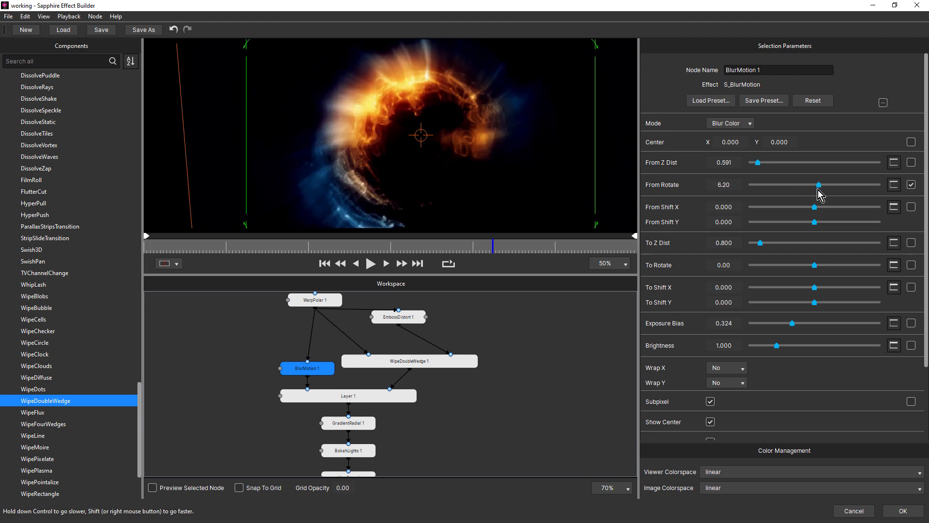
{"action": "key", "text": "ctrl+z"}
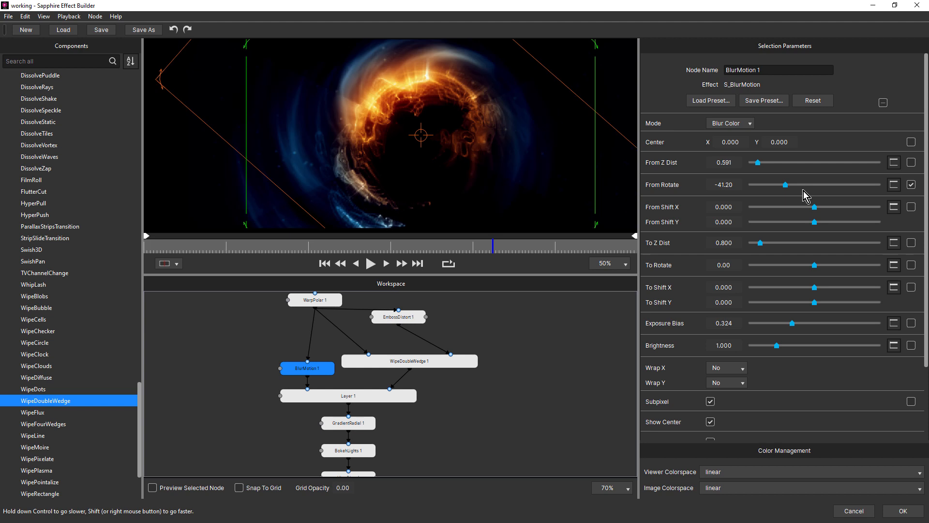
Publish To Rotate and Brightness in BlurMotion 1, and publish only Wipe Percent in WipeDoubleWedge 1.
{"action": "left_click", "coordinate": [911, 265]}
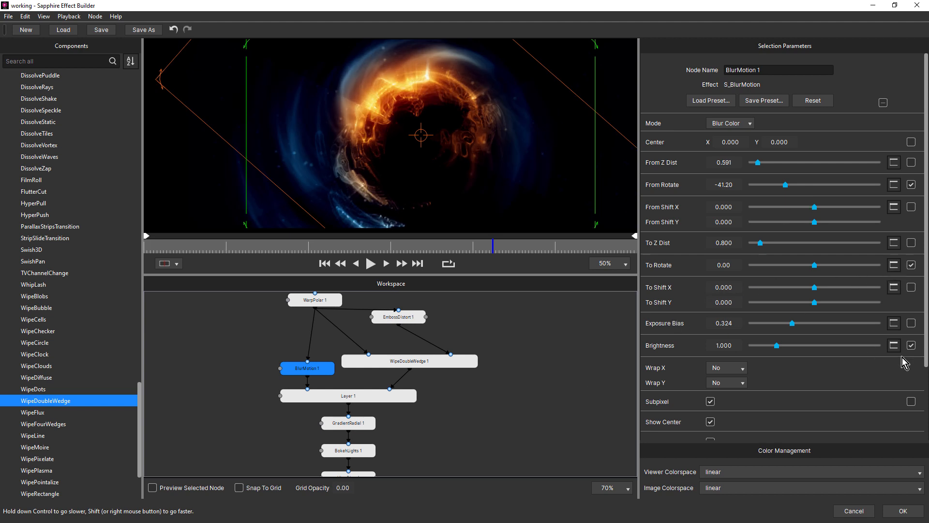
{"action": "left_click", "coordinate": [462, 419]}
{"action": "left_click_drag", "start_coordinate": [462, 419], "coordinate": [447, 401]}
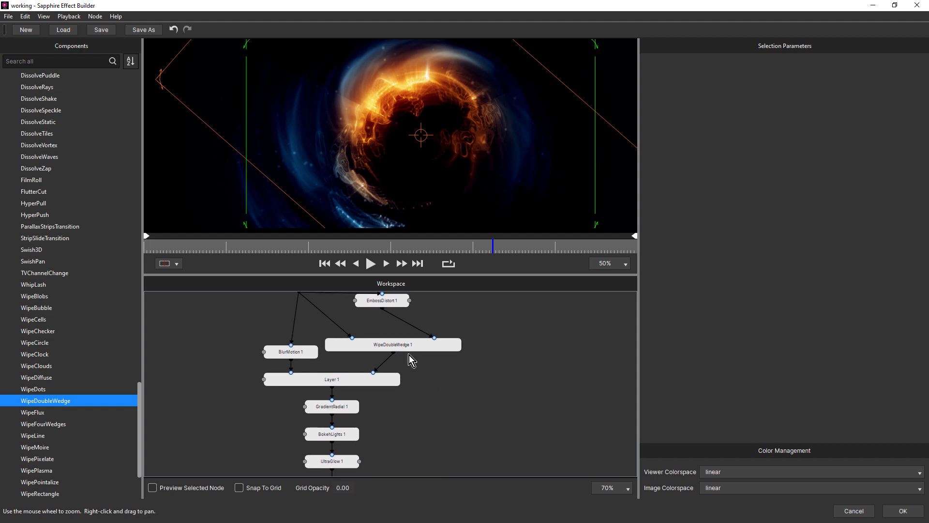
{"action": "left_click", "coordinate": [394, 347]}
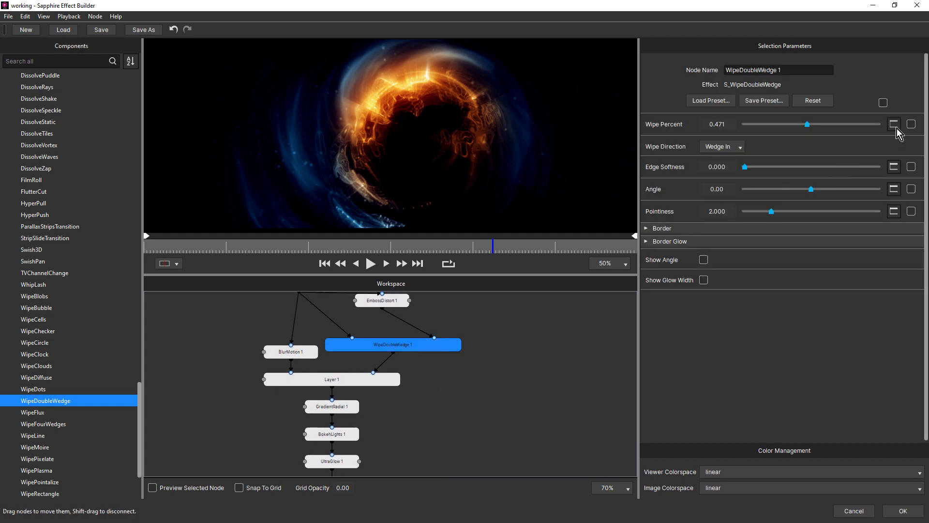
{"action": "left_click", "coordinate": [911, 124]}
Preview WipeDoubleWedge 1 on its own, set its Pointiness to 2.210 and publish Edge Softness.
{"action": "left_click_drag", "start_coordinate": [812, 192], "coordinate": [794, 200]}
{"action": "key", "text": "ctrl+z"}
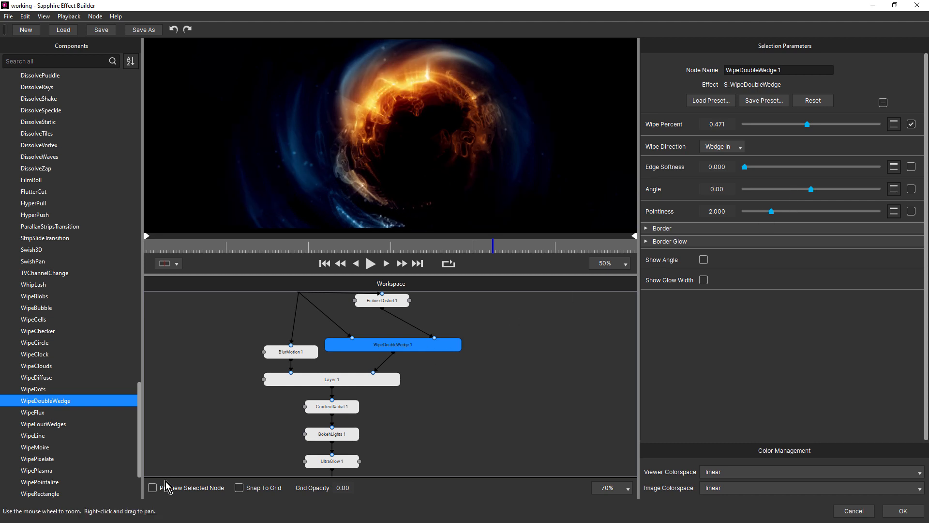
{"action": "left_click", "coordinate": [153, 487]}
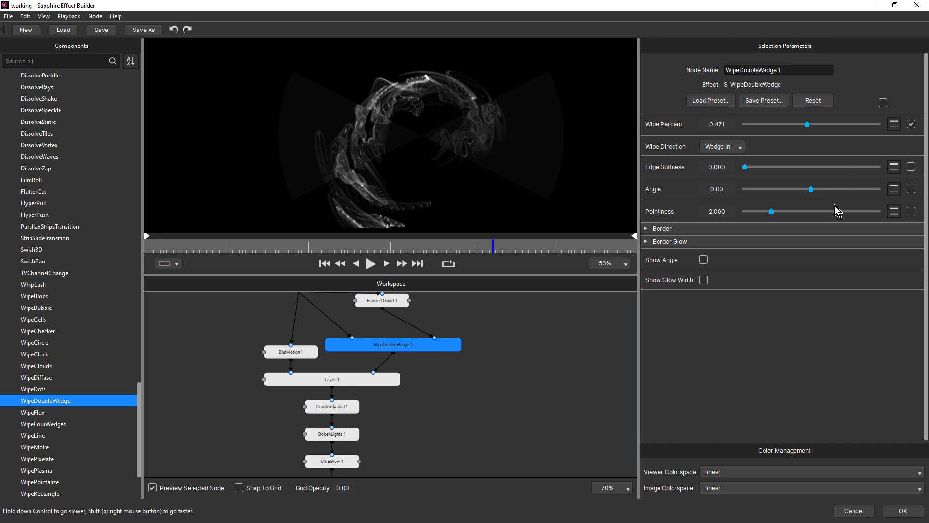
{"action": "mouse_move", "coordinate": [772, 215]}
{"action": "left_mouse_down"}
{"action": "mouse_move", "coordinate": [788, 217]}
{"action": "mouse_move", "coordinate": [753, 221]}
{"action": "mouse_move", "coordinate": [774, 220]}
{"action": "left_mouse_up"}
{"action": "left_click_drag", "start_coordinate": [739, 169], "coordinate": [717, 176]}
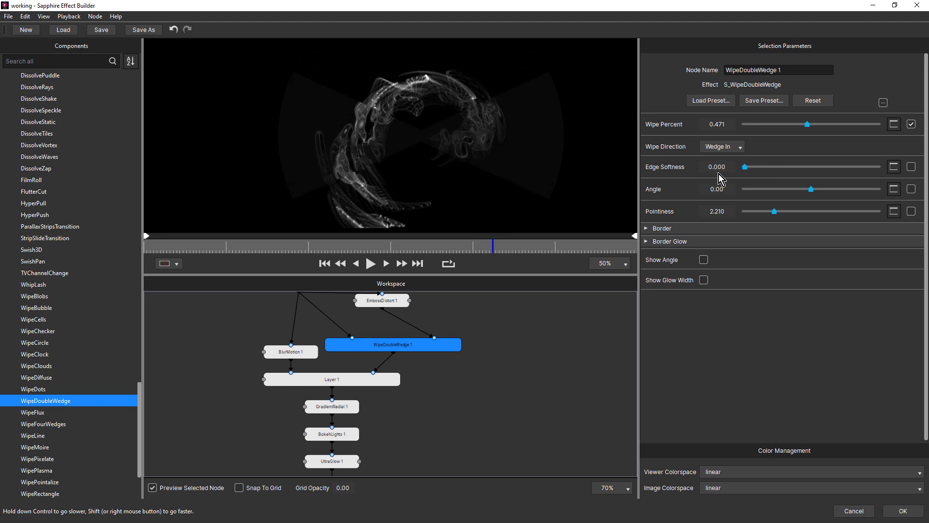
{"action": "left_click", "coordinate": [911, 166]}
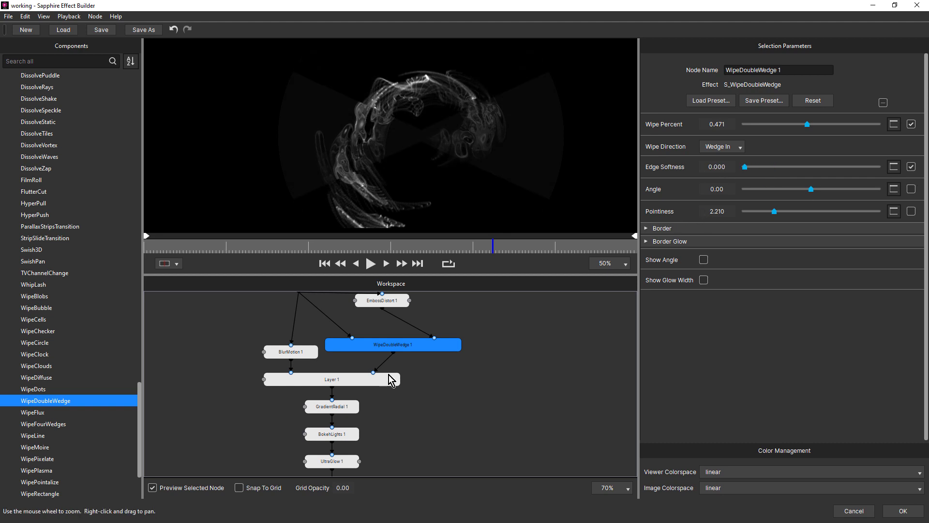
Unpublish all parameters of Layer 1, and publish only Inner Color and Outer Color in GradientRadial 1.
{"action": "left_click", "coordinate": [341, 381]}
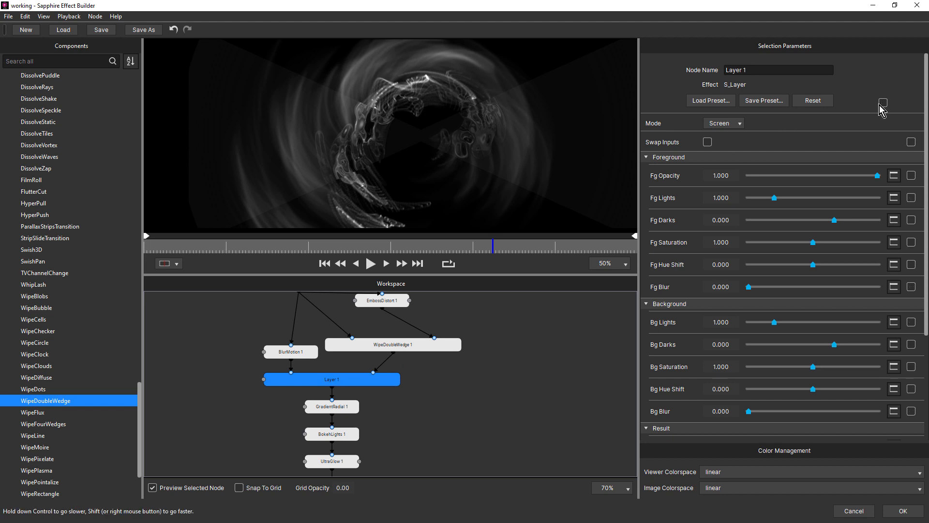
{"action": "left_click", "coordinate": [347, 408]}
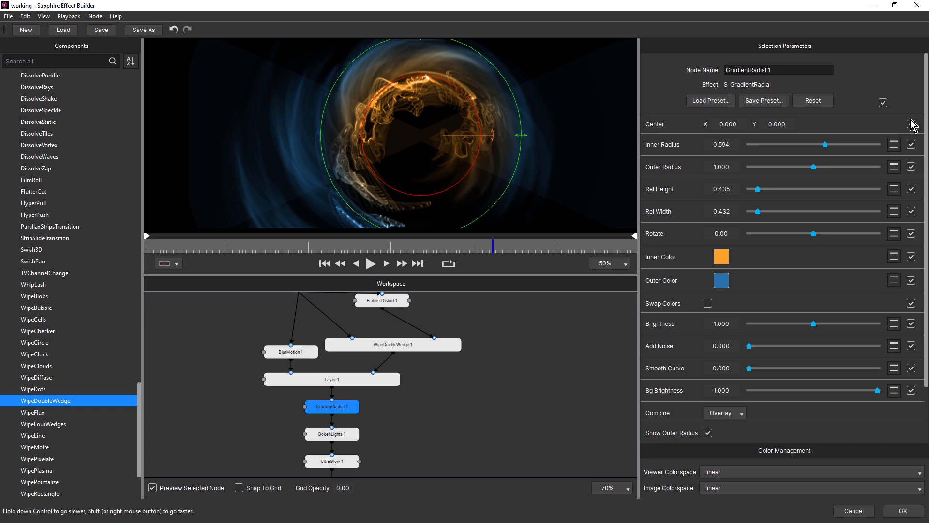
{"action": "left_click", "coordinate": [911, 257]}
{"action": "left_click", "coordinate": [911, 280]}
Unpublish all parameters of BokehLights 1 except Lights.
{"action": "left_click_drag", "start_coordinate": [444, 433], "coordinate": [450, 386]}
{"action": "left_click", "coordinate": [352, 386]}
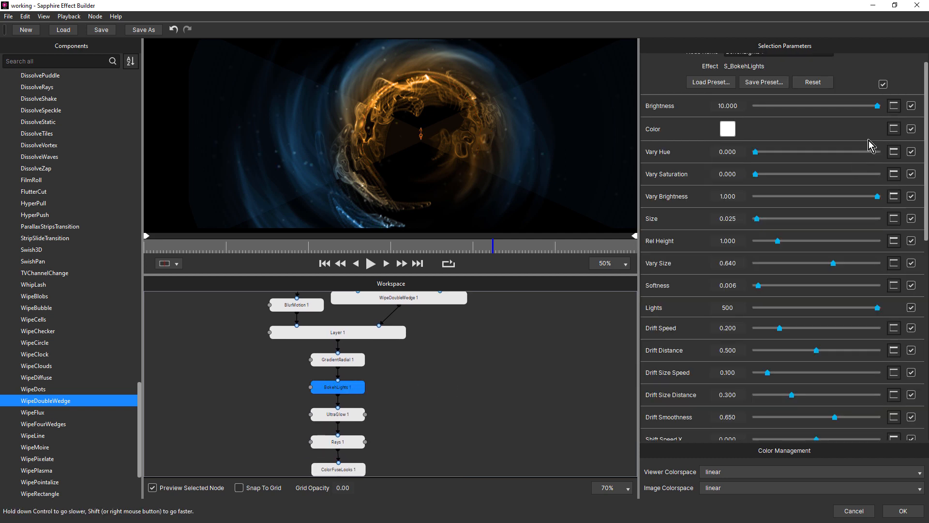
{"action": "left_click", "coordinate": [884, 85]}
{"action": "left_click", "coordinate": [911, 308]}
Publish only Brightness, Color and Threshold of the primary glow in UltraGlow 1.
{"action": "left_click_drag", "start_coordinate": [477, 432], "coordinate": [475, 380]}
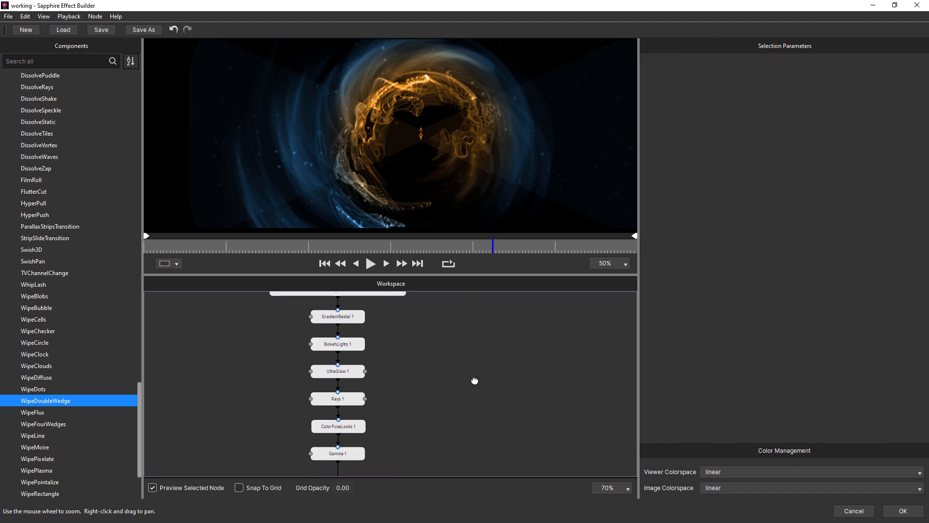
{"action": "left_click", "coordinate": [356, 359]}
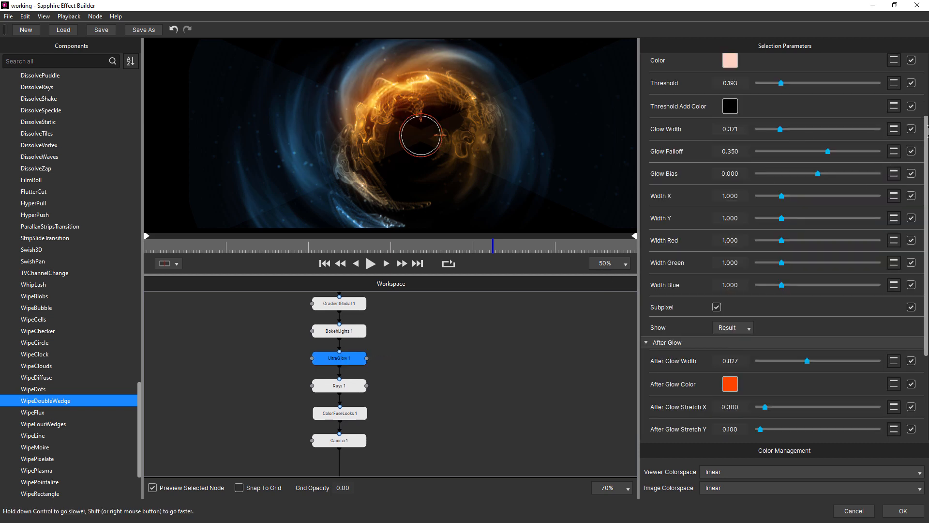
{"action": "scroll", "coordinate": [928, 131], "scroll_direction": "up", "scroll_amount": 3}
{"action": "left_click", "coordinate": [883, 103]}
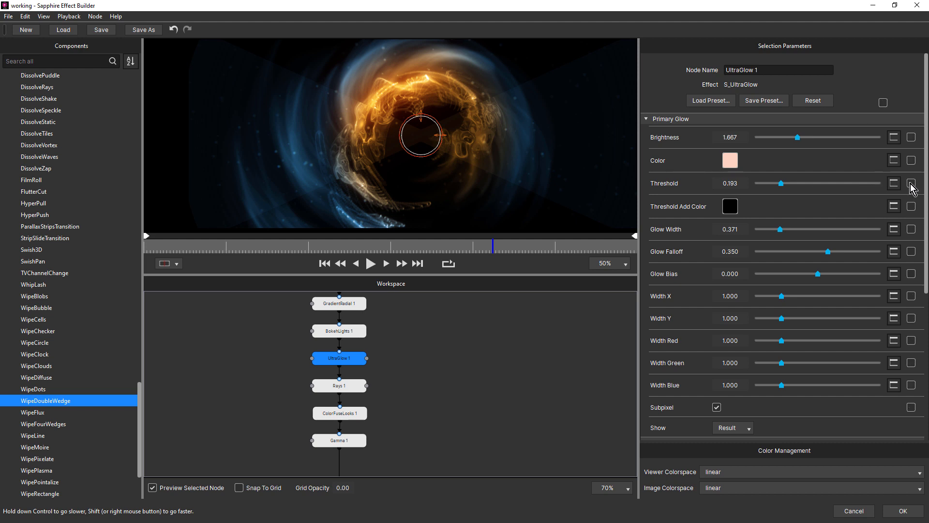
{"action": "left_click", "coordinate": [912, 137]}
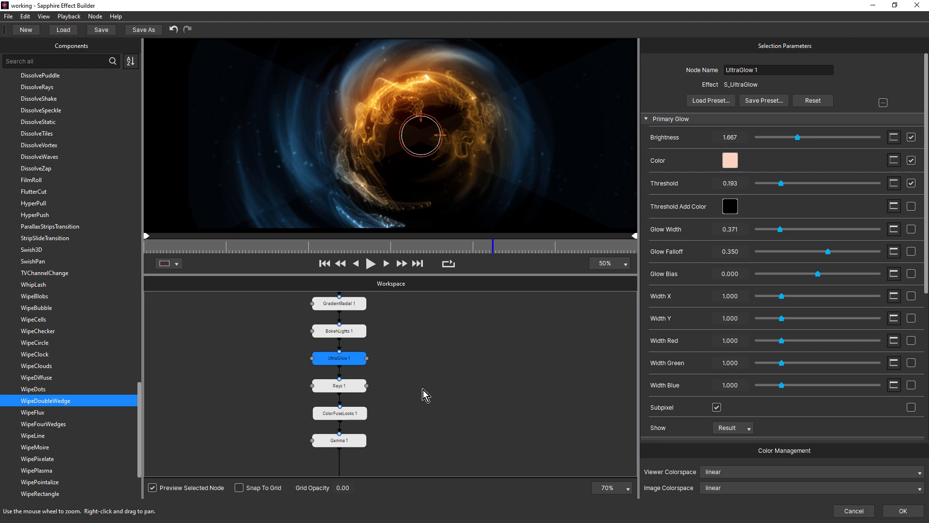
Publish only Rays Color and Threshold in Rays 1, and unpublish all parameters of ColorFuseLooks 1.
{"action": "left_click", "coordinate": [354, 387]}
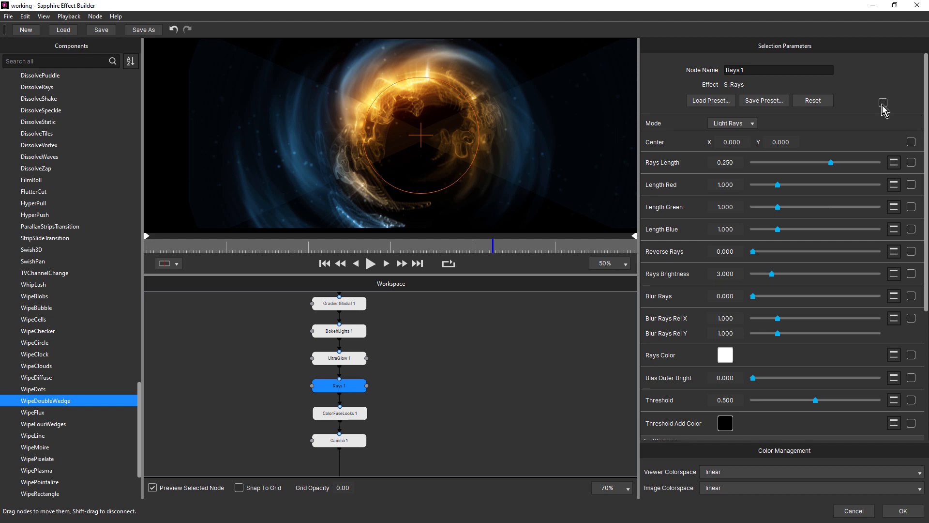
{"action": "left_click", "coordinate": [911, 399]}
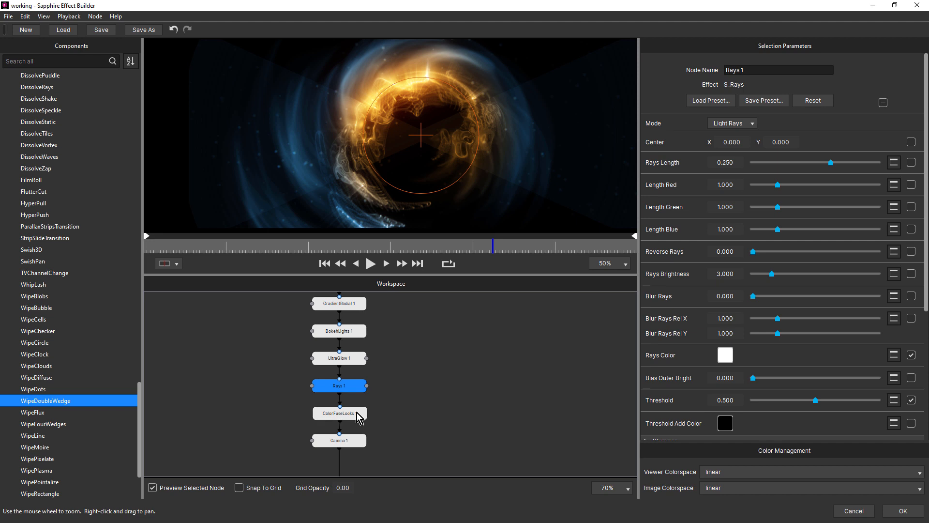
{"action": "left_click", "coordinate": [357, 413]}
{"action": "left_click", "coordinate": [884, 102]}
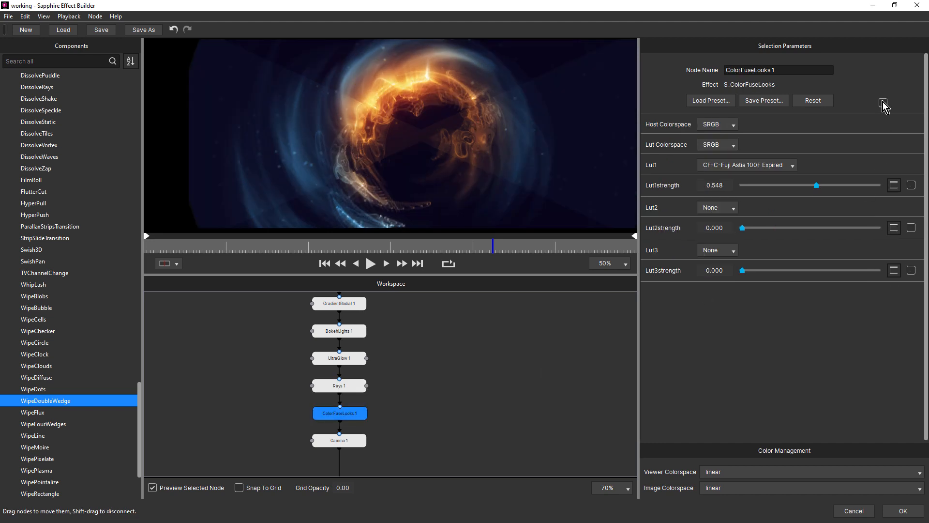
Publish only Offset Darks in Gamma 1 and save the effect.
{"action": "left_click_drag", "start_coordinate": [442, 411], "coordinate": [434, 353]}
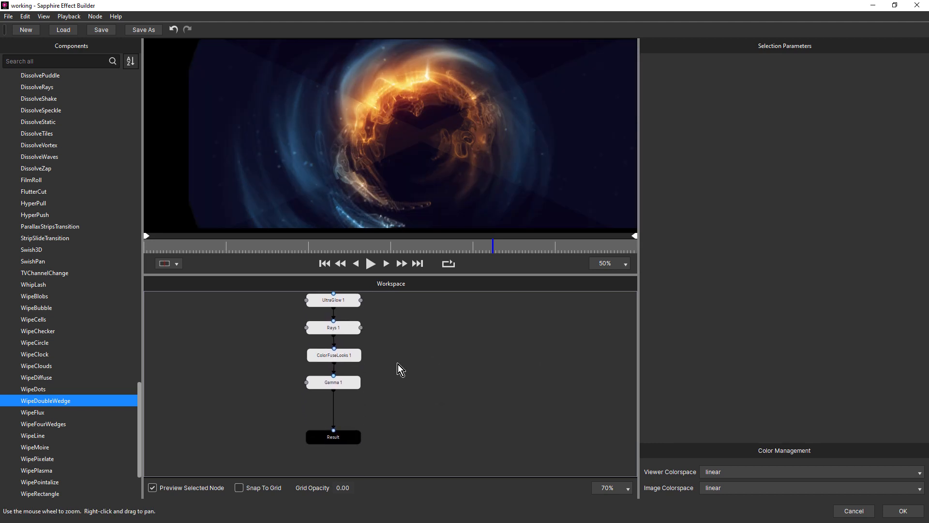
{"action": "left_click", "coordinate": [350, 384]}
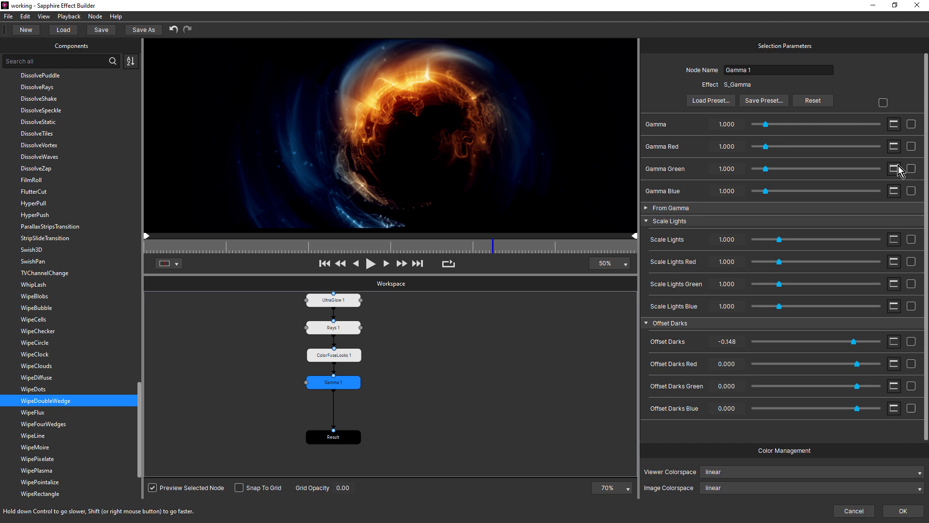
{"action": "left_click", "coordinate": [911, 342]}
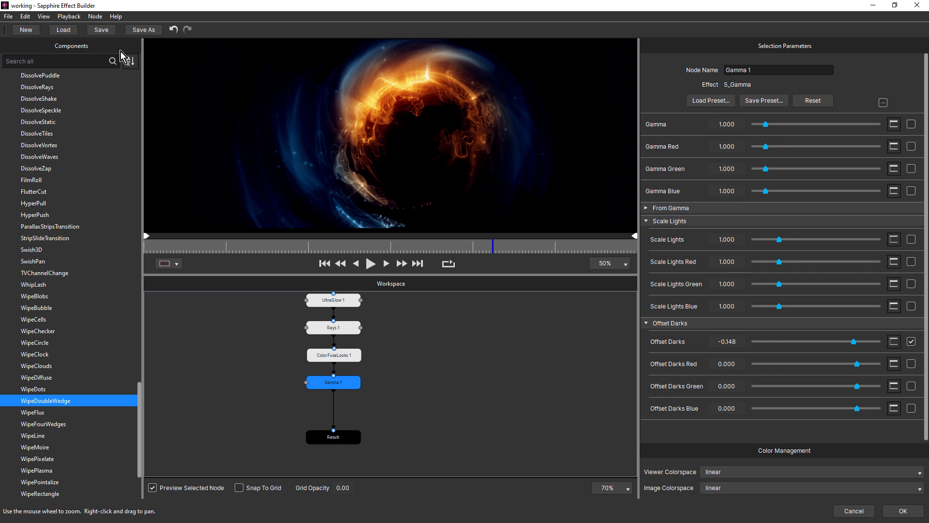
{"action": "left_click", "coordinate": [103, 31]}
{"action": "left_click", "coordinate": [138, 31]}
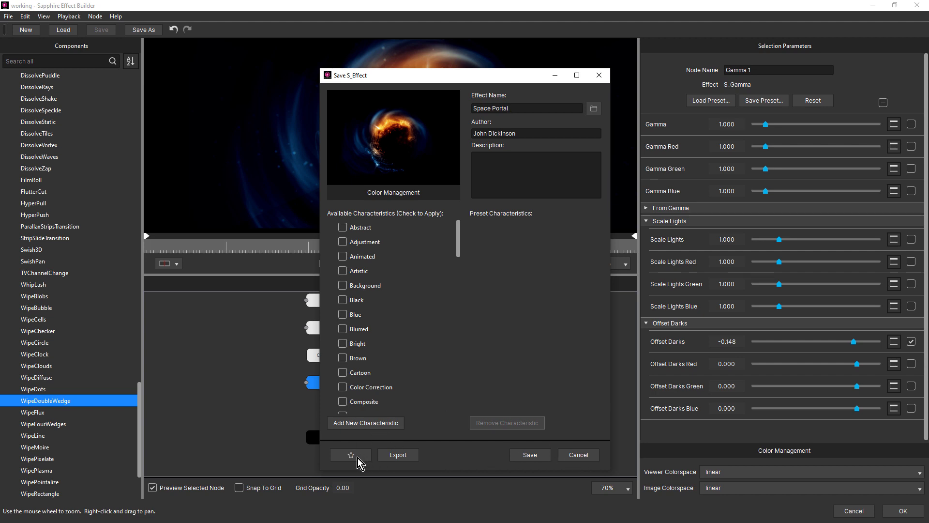
{"action": "left_click", "coordinate": [586, 457]}
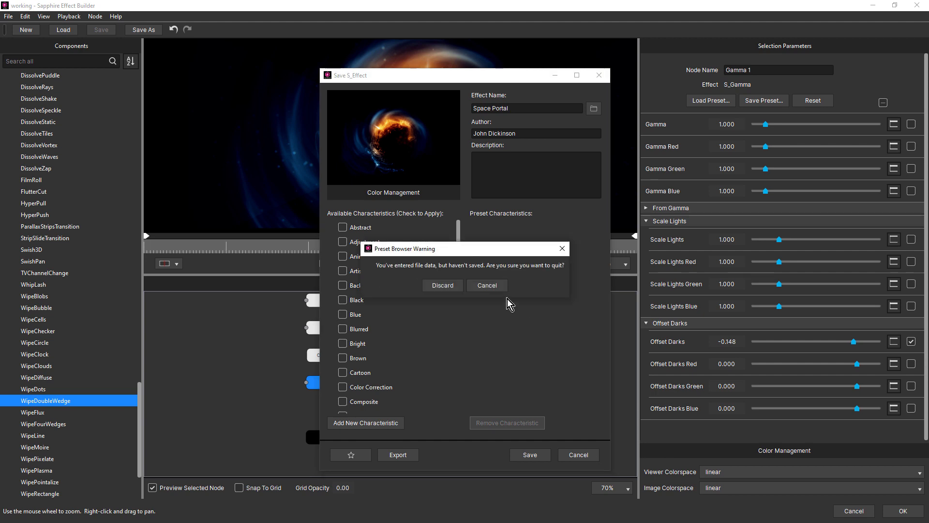
{"action": "left_click", "coordinate": [450, 286]}
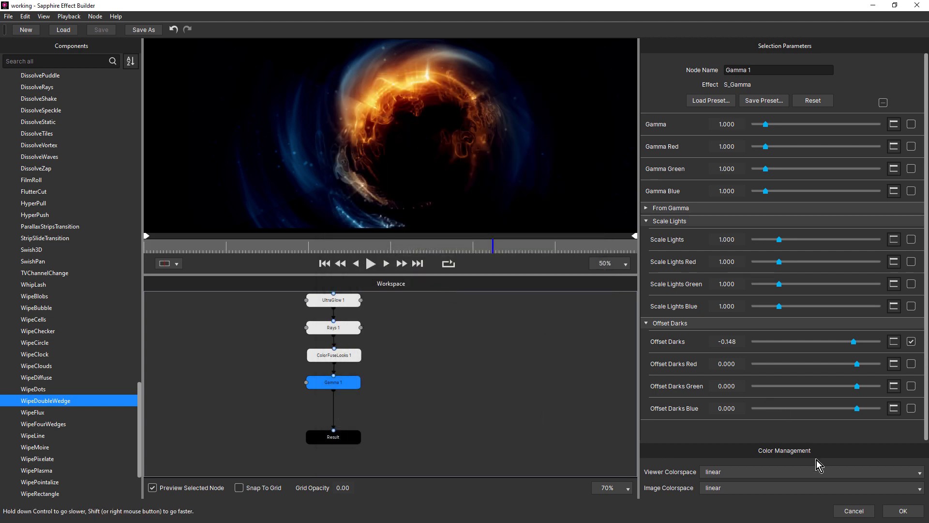
Apply the finished effect in After Effects and enlarge the Effect Controls area to review its published parameters.
{"action": "left_click", "coordinate": [901, 512]}
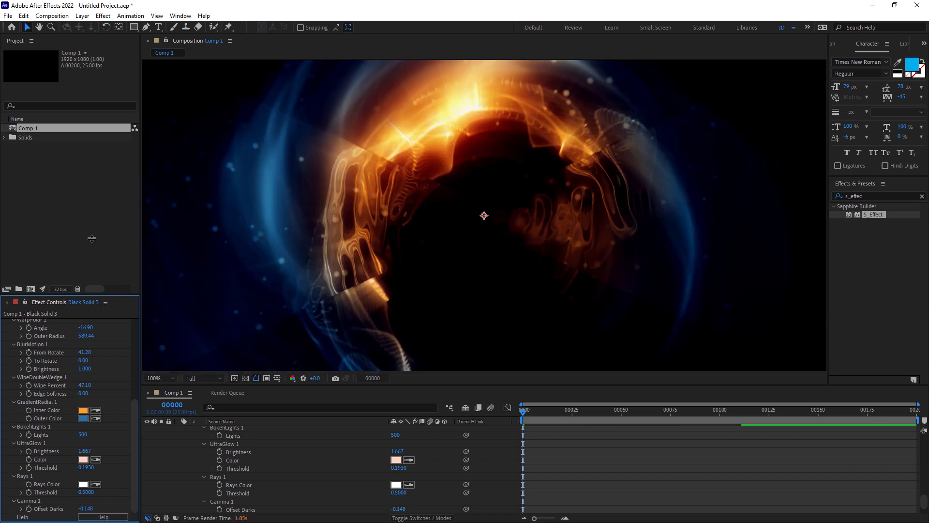
{"action": "left_click_drag", "start_coordinate": [90, 294], "coordinate": [90, 148]}
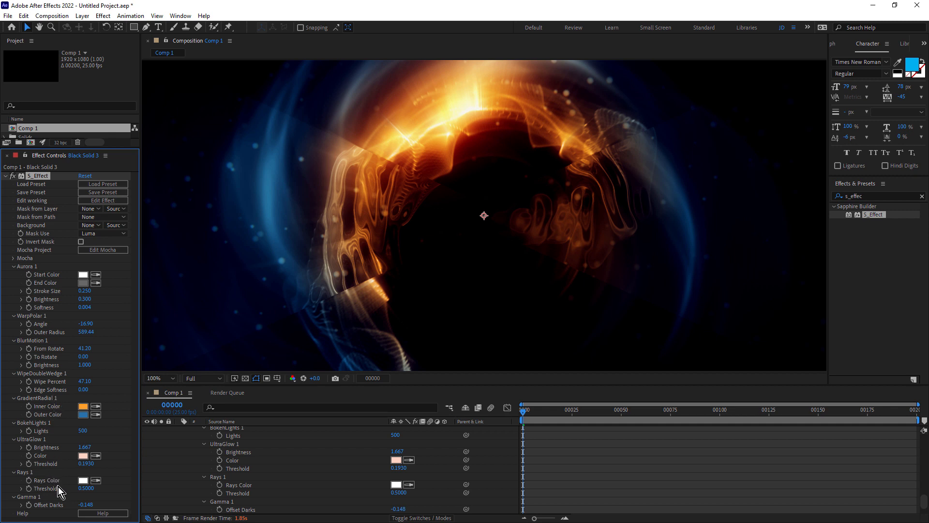
{"action": "left_click_drag", "start_coordinate": [547, 411], "coordinate": [616, 416]}
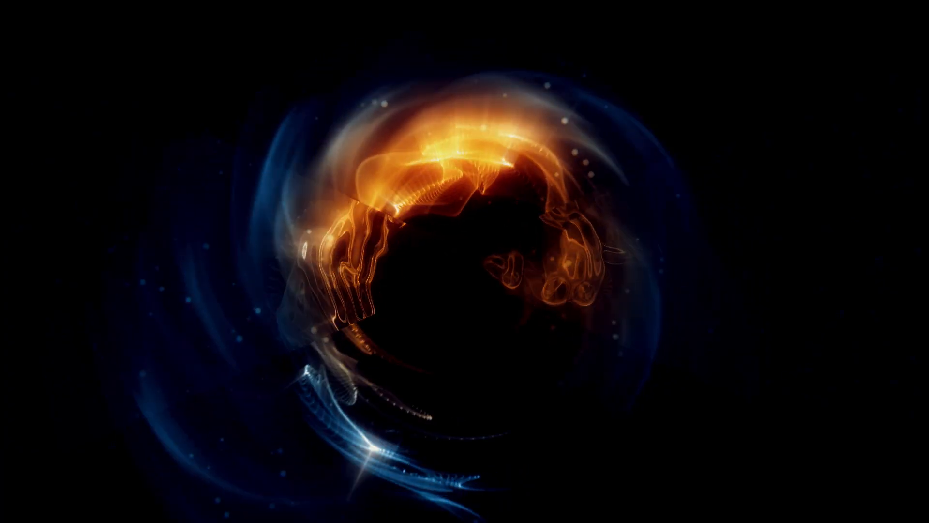